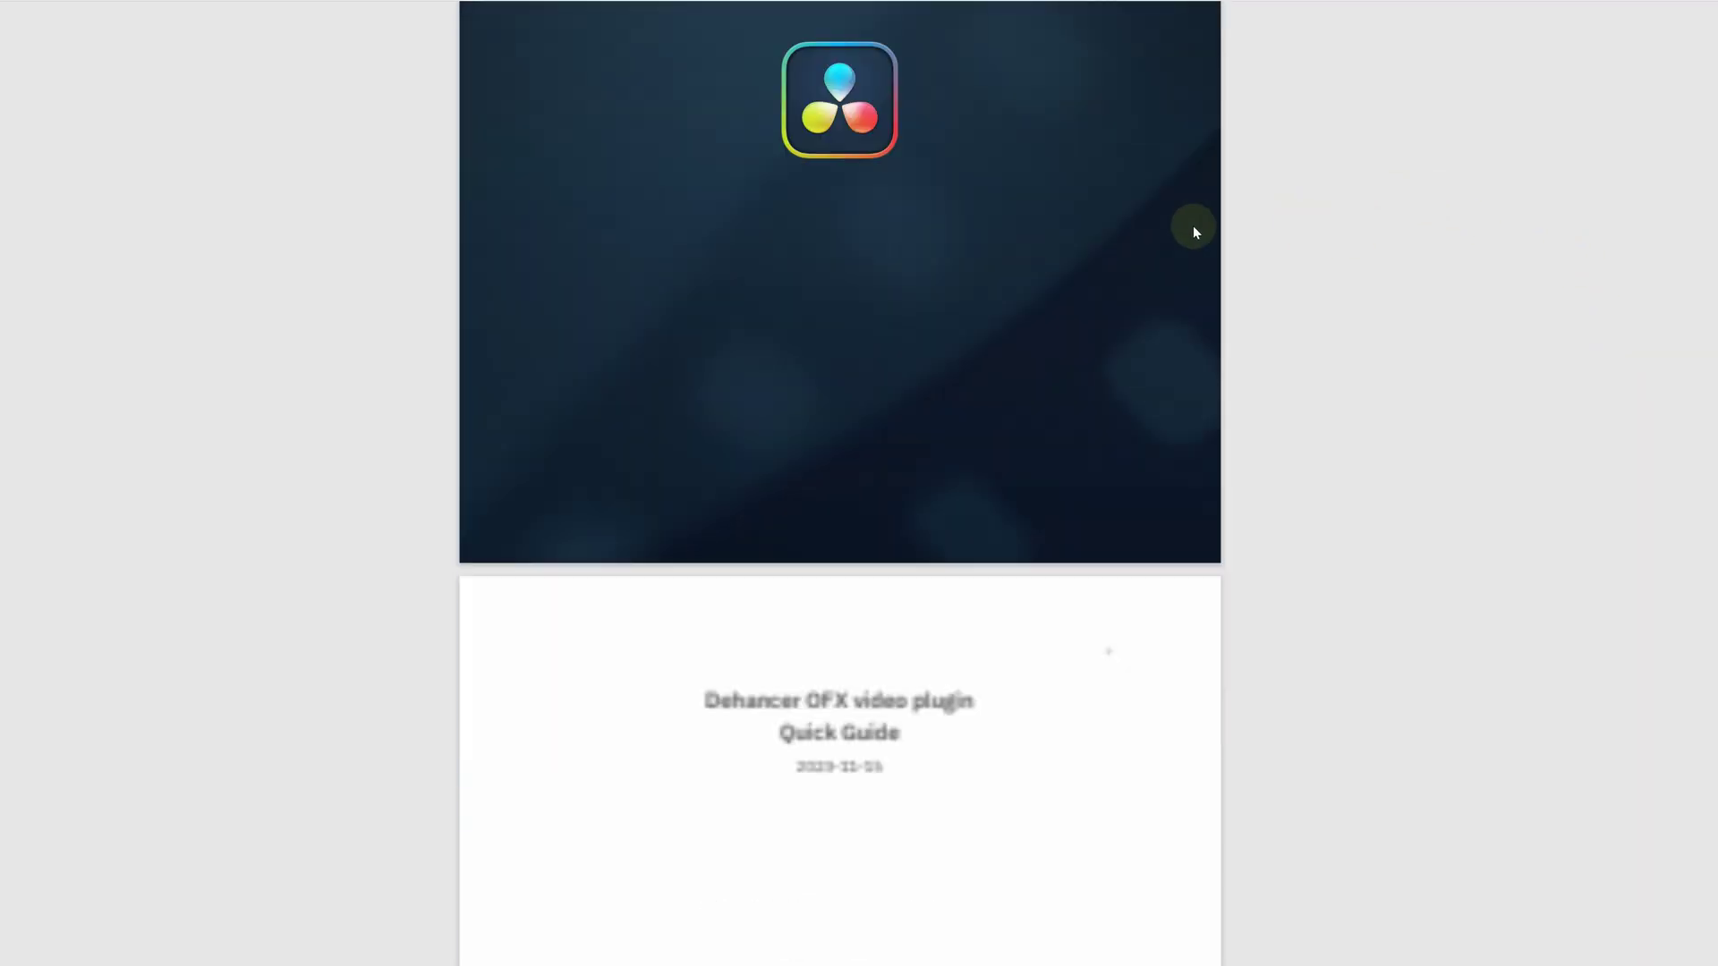
# Step: Scroll through the Dehancer OFX Quick Guide PDF before returning to the Color page
pyautogui.scroll(-20, 780, 326)
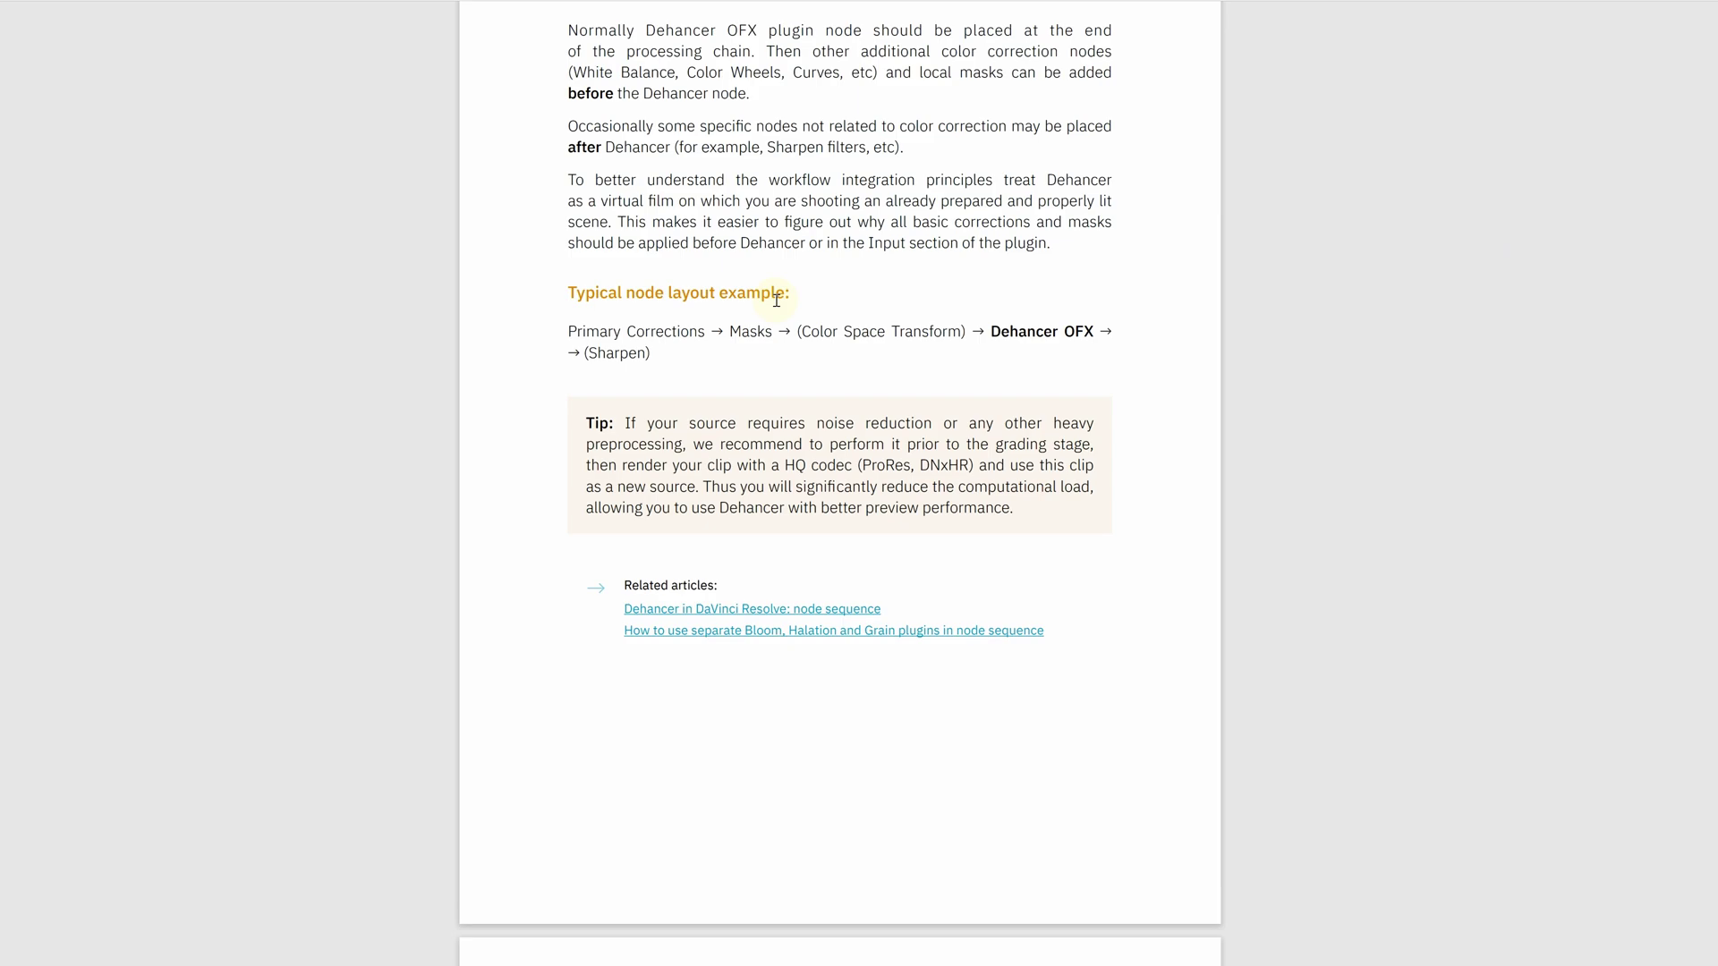
pyautogui.scroll(-15, 825, 282)
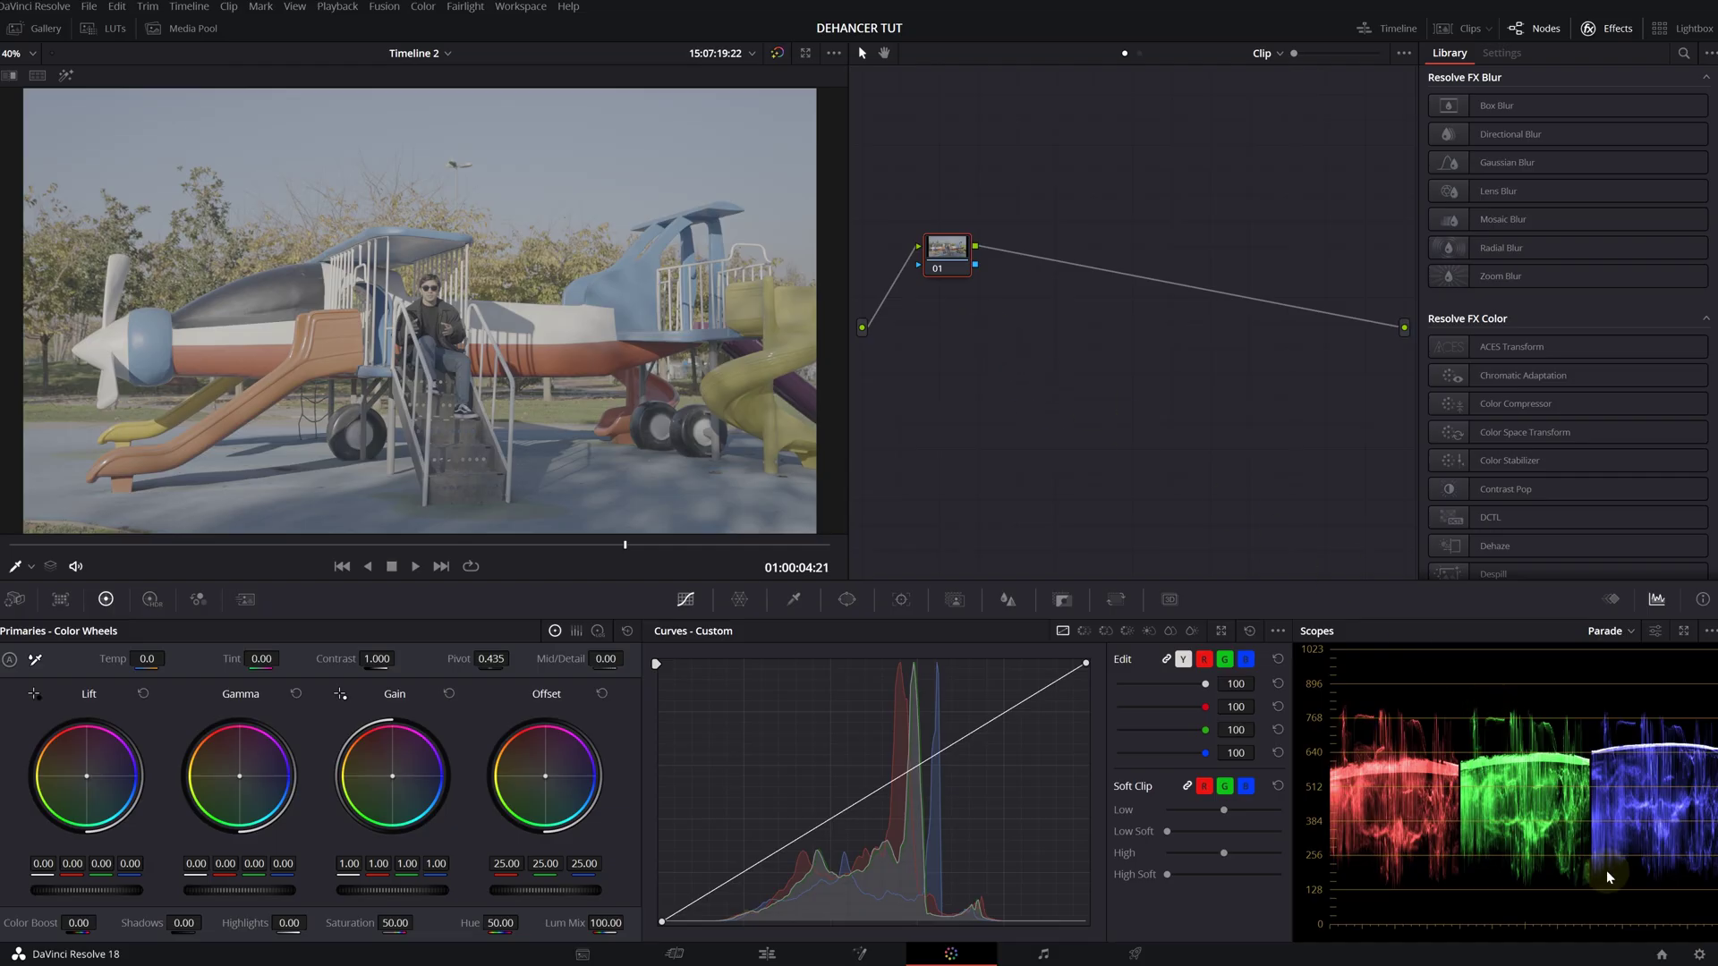
# Step: Switch to DaVinci YRGB Color Managed with Automatic off and HDR DaVinci Wide Gamut Intermediate processing
pyautogui.click(1699, 954)
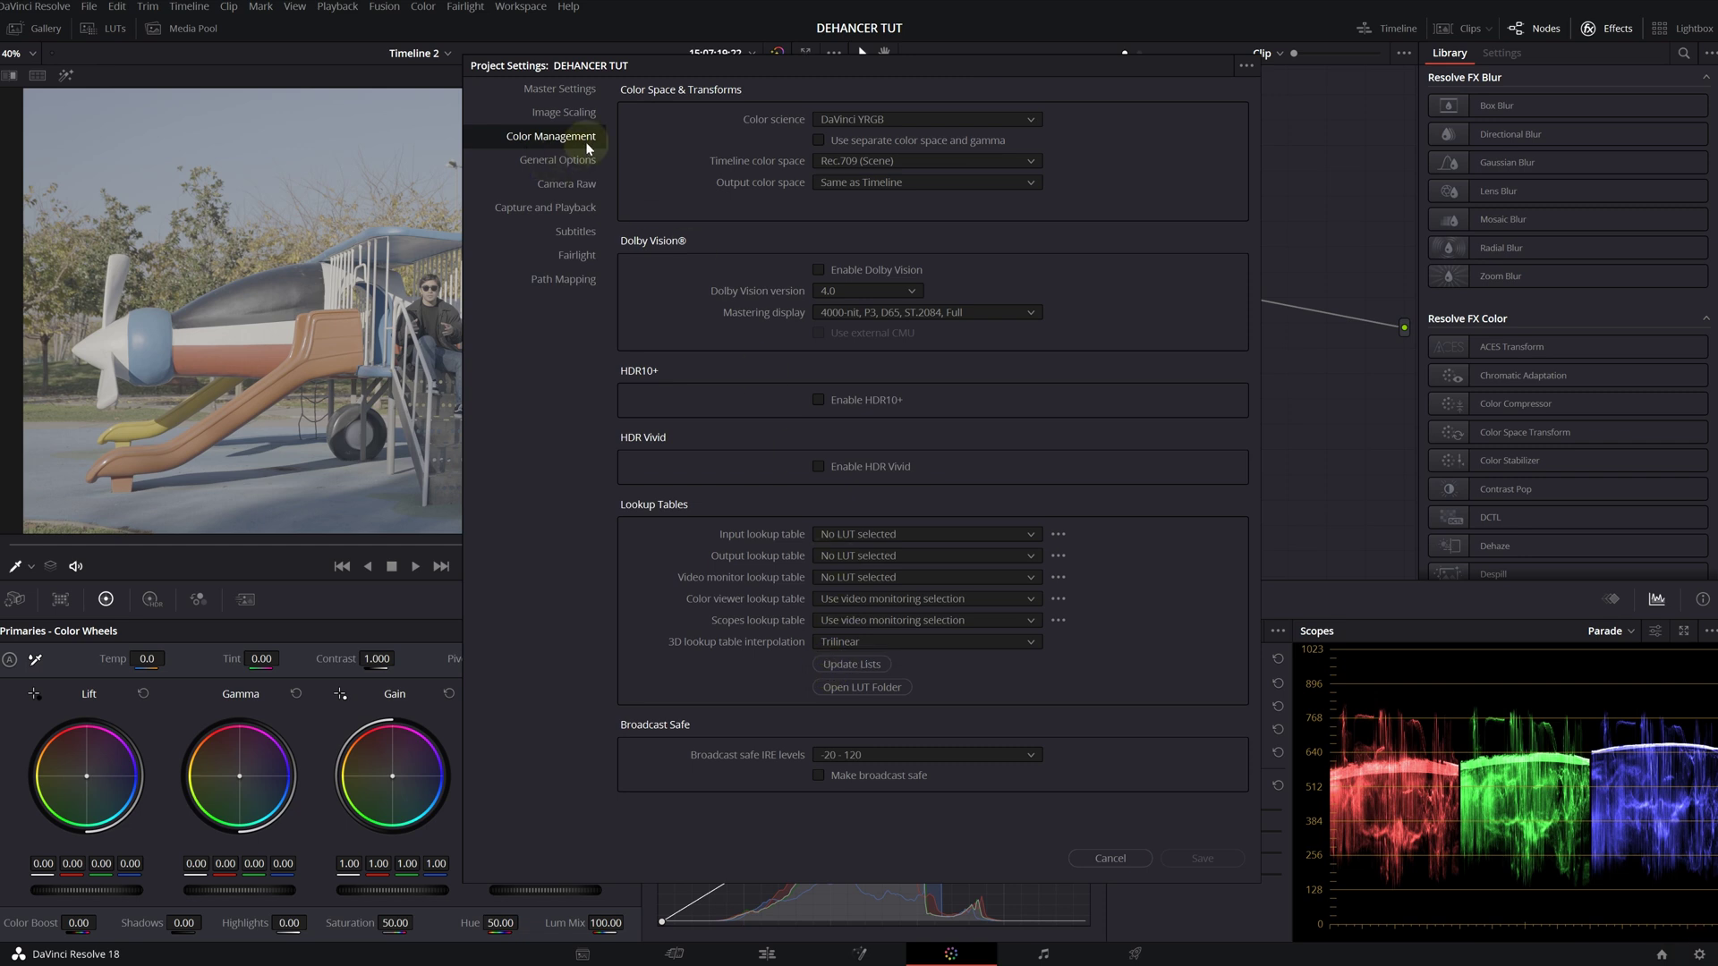
pyautogui.click(900, 120)
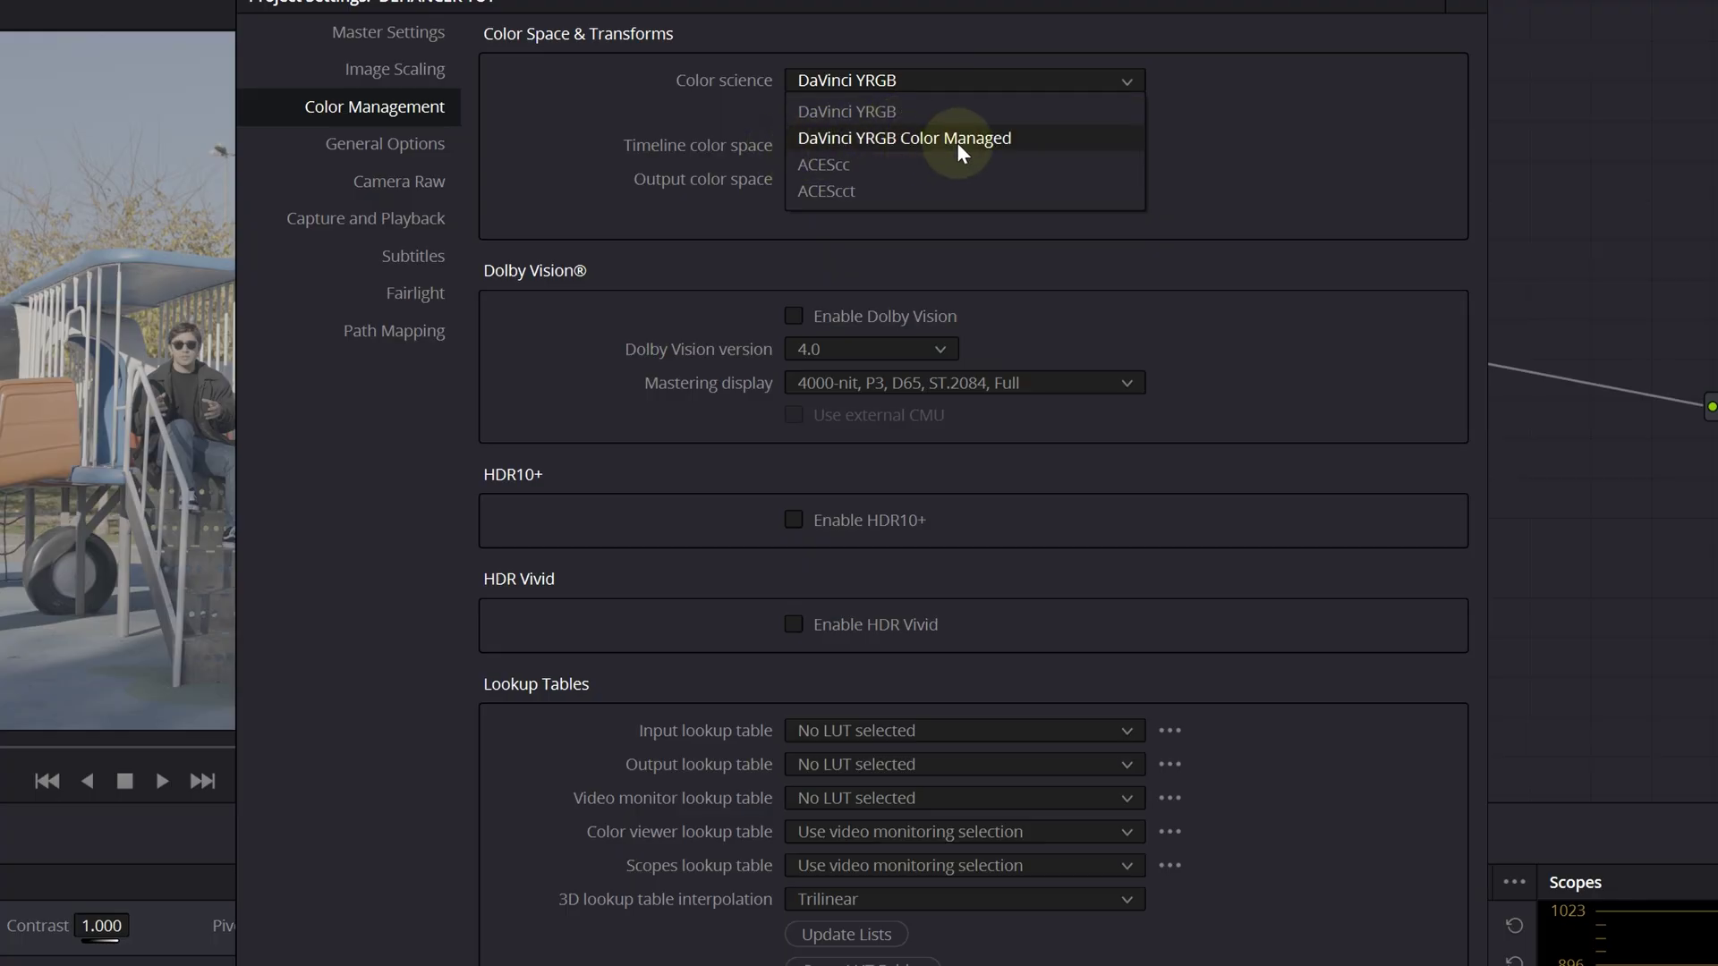
pyautogui.click(963, 140)
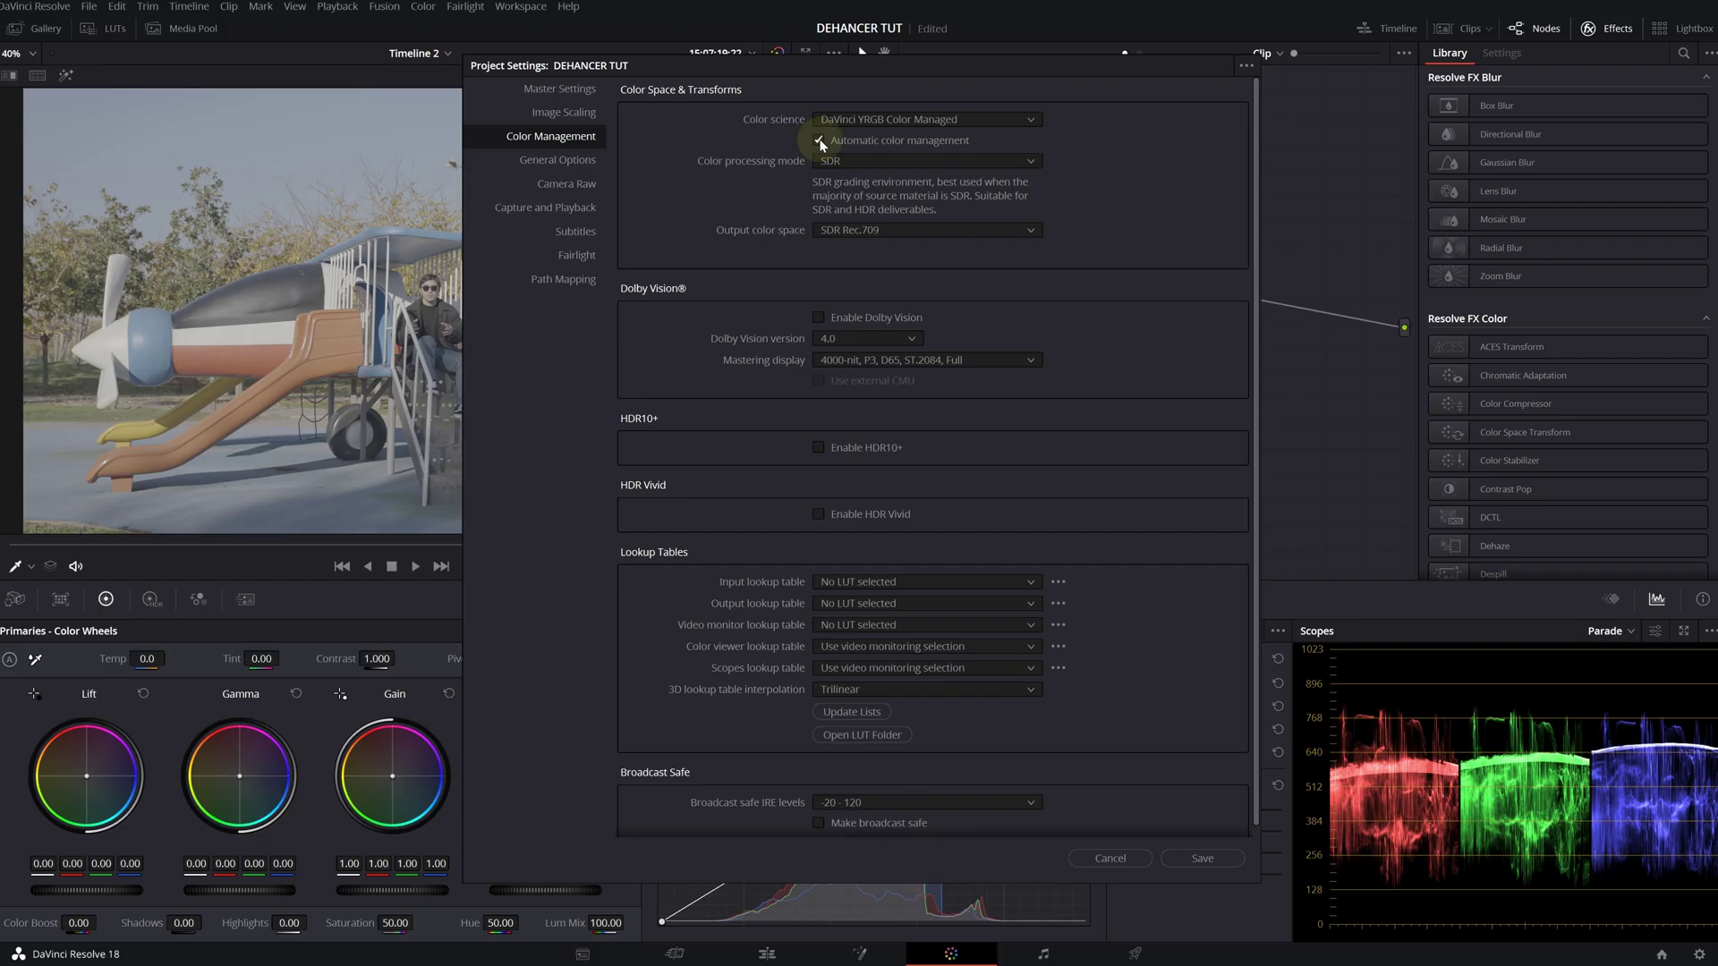
pyautogui.click(819, 140)
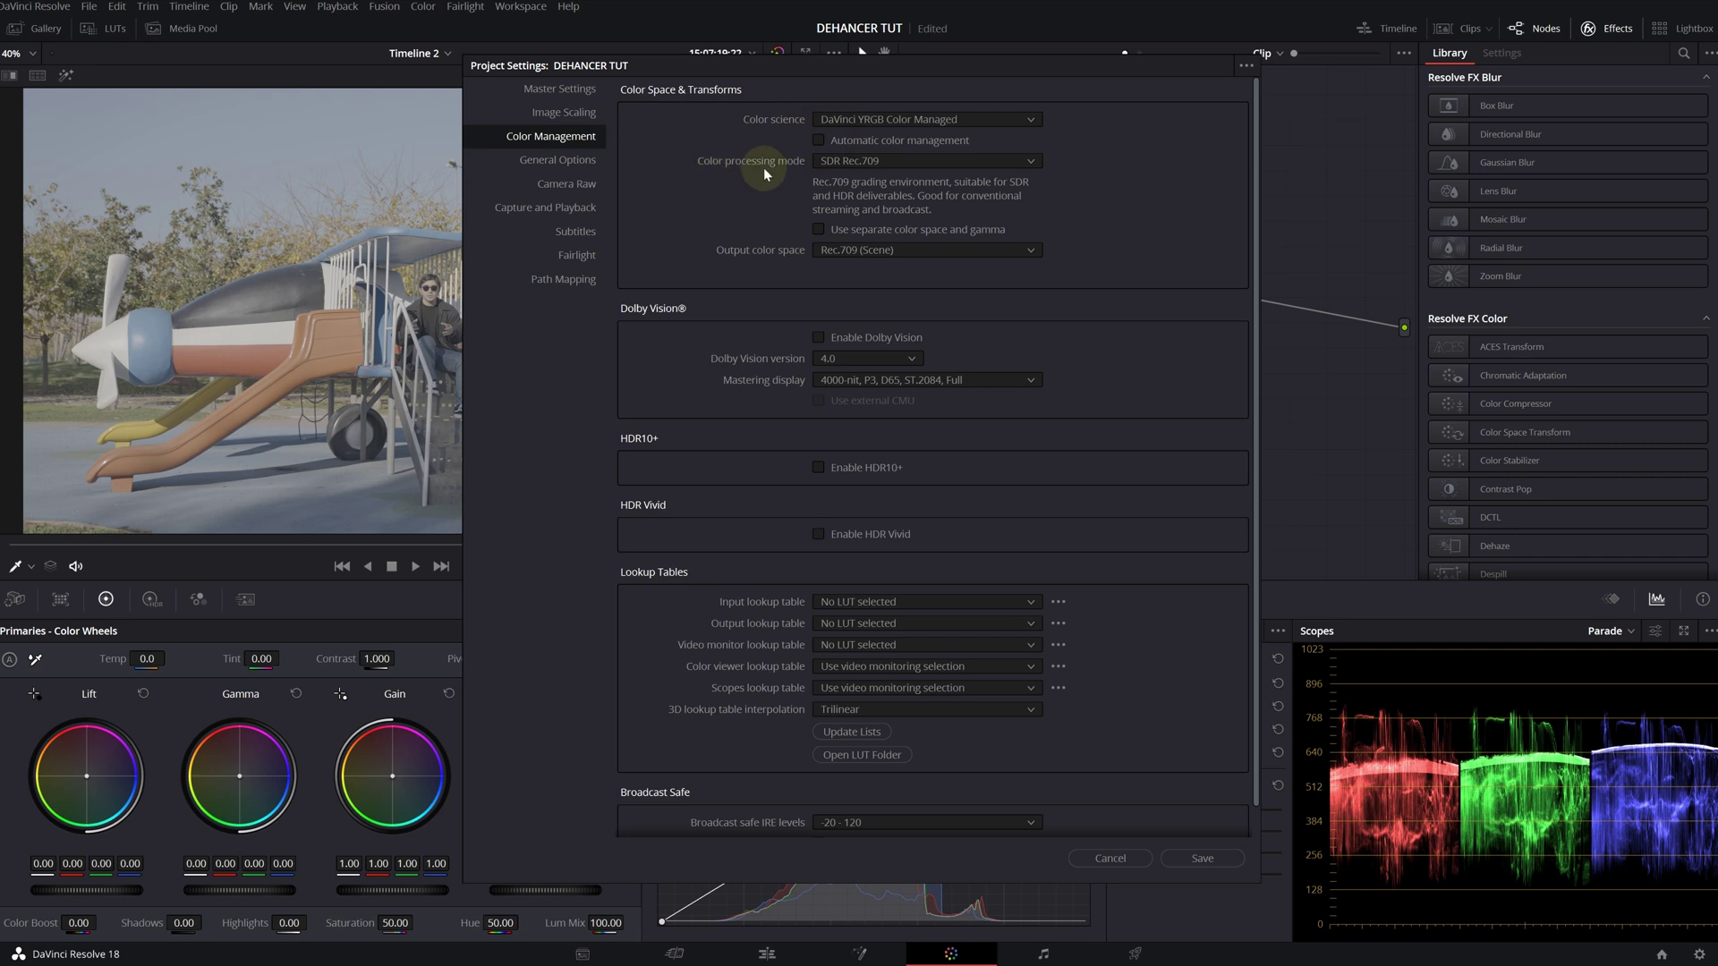
pyautogui.click(902, 159)
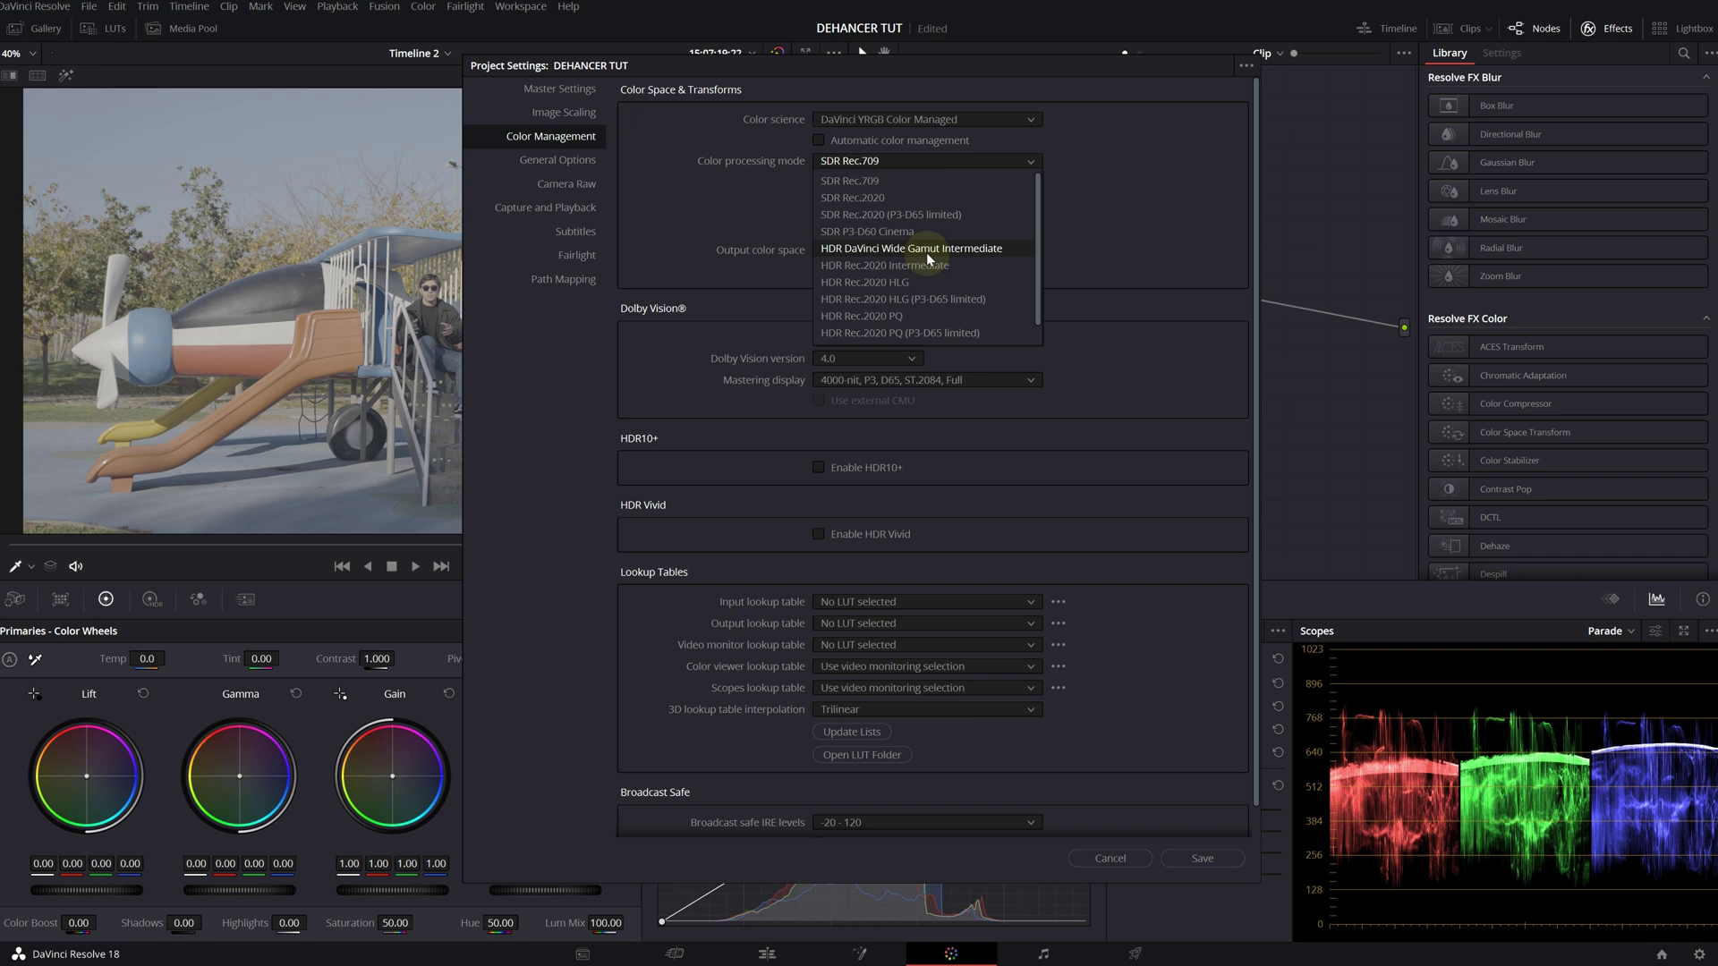
pyautogui.click(954, 250)
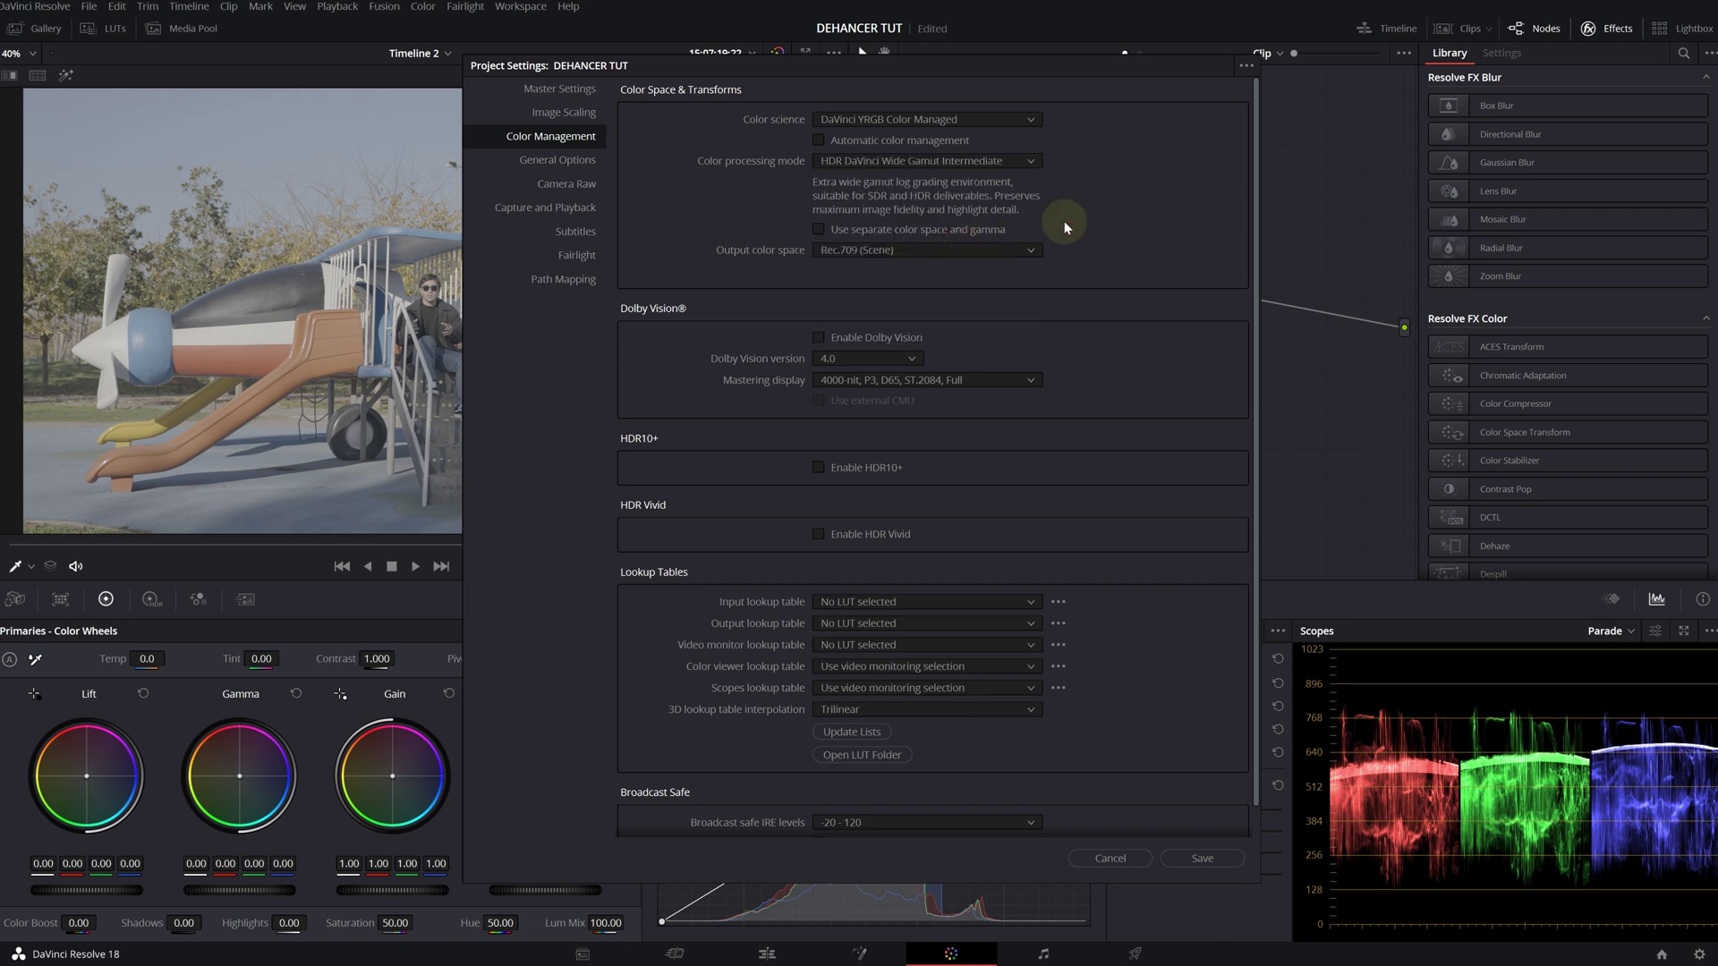
pyautogui.click(1205, 857)
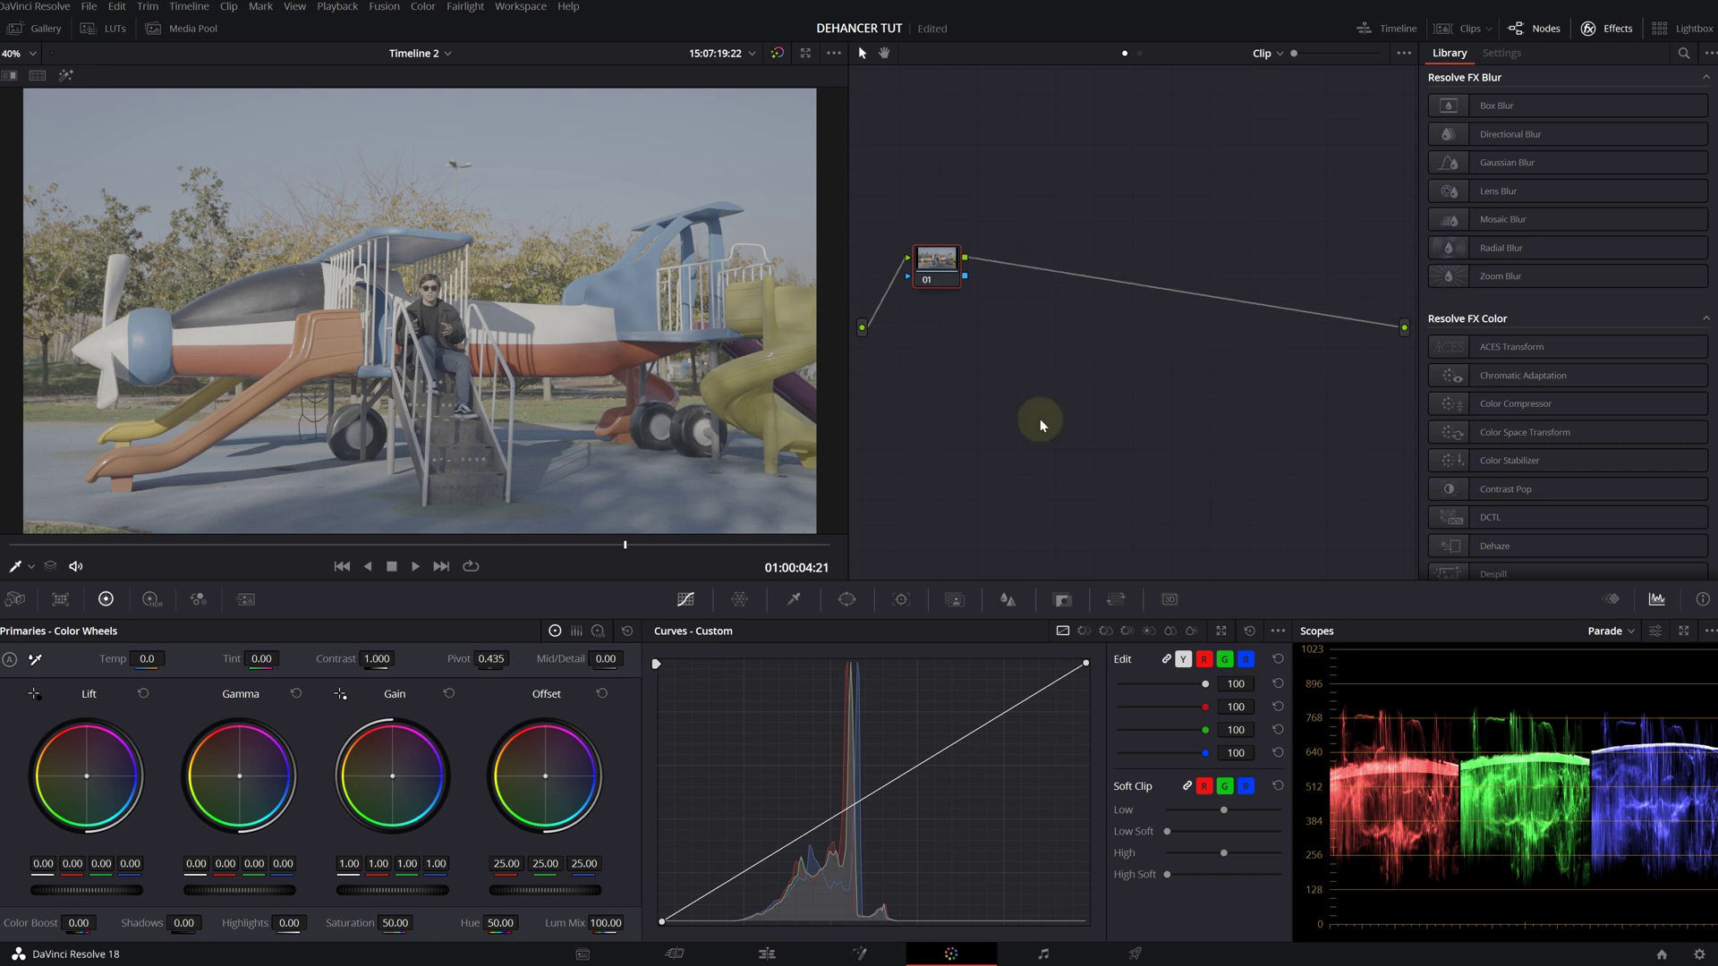
# Step: Add three serial nodes and label nodes 01 and 02 as NR and PRM
pyautogui.hotkey('alt', 's')
pyautogui.hotkey('alt', 's')
pyautogui.hotkey('alt', 's')
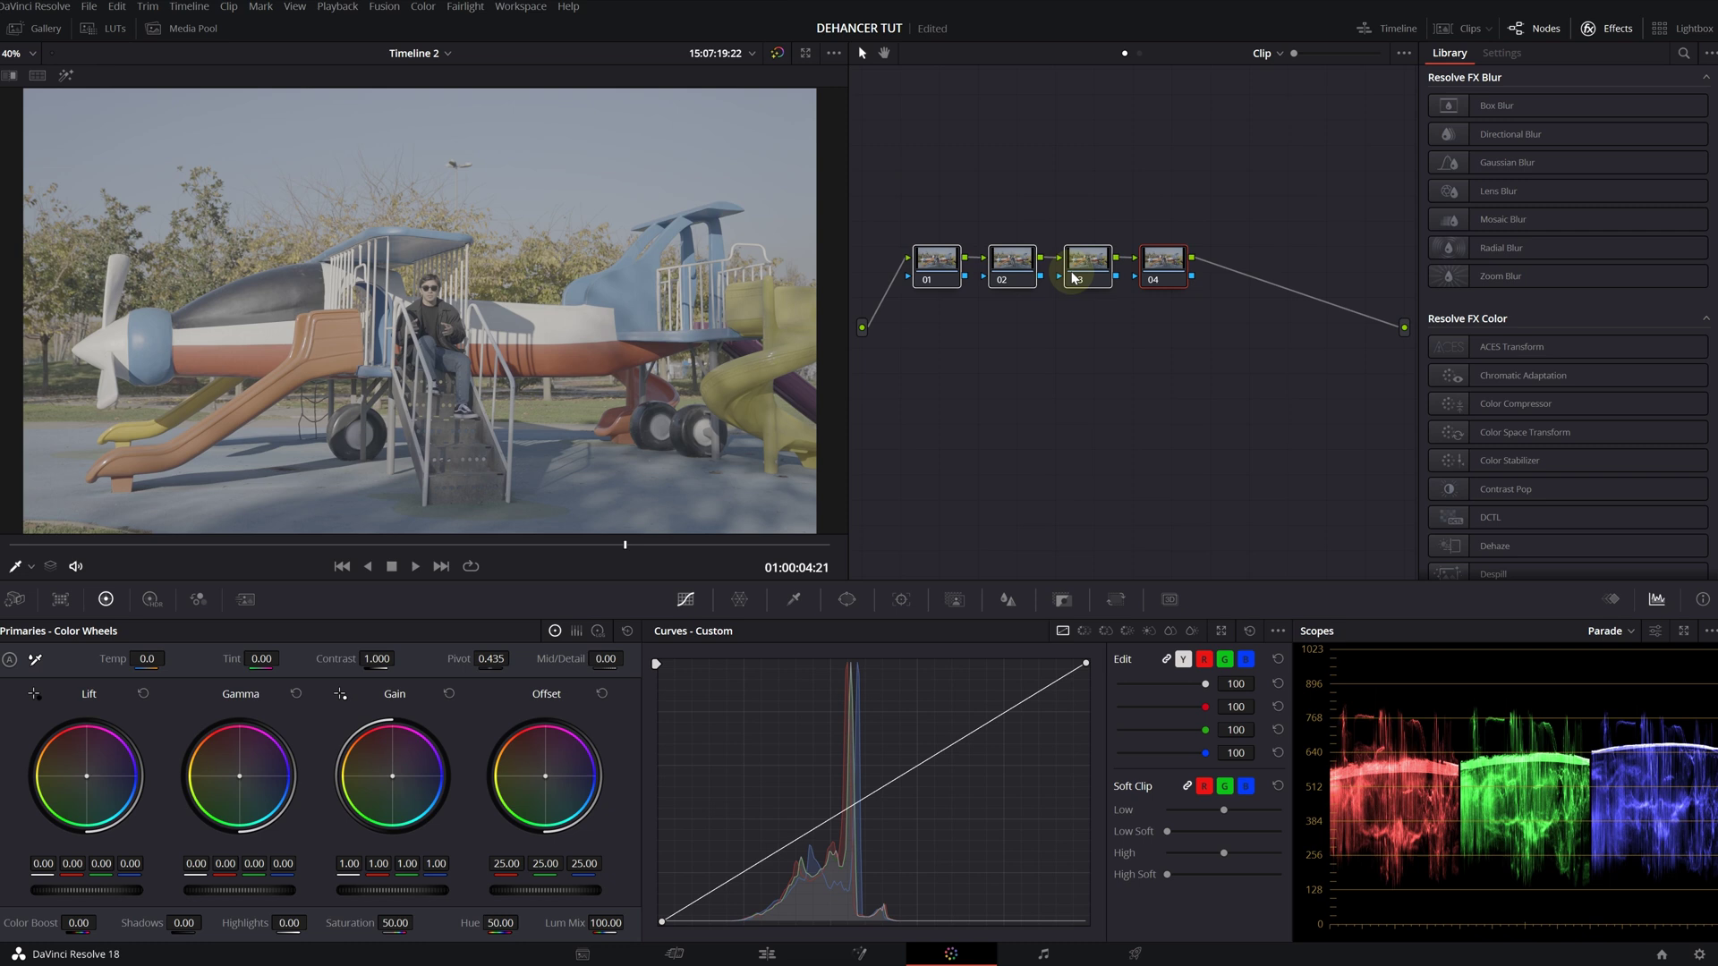
pyautogui.click(938, 276)
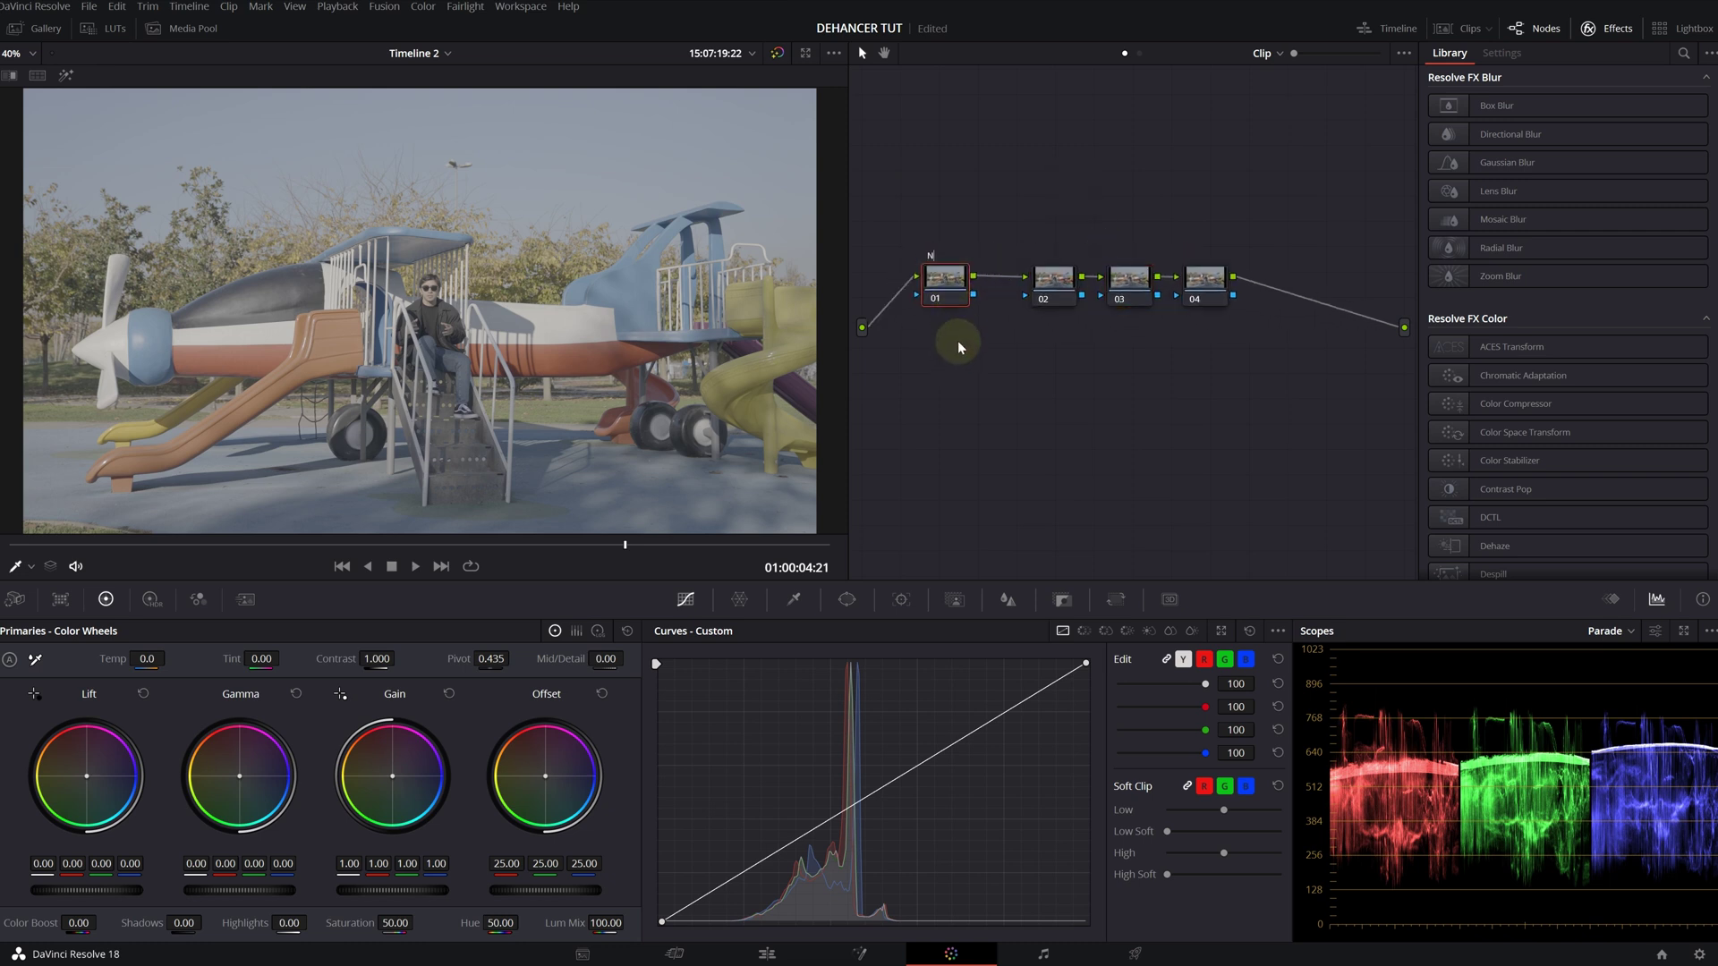
pyautogui.write('NR')
pyautogui.moveTo(1049, 286); pyautogui.dragTo(1022, 283)
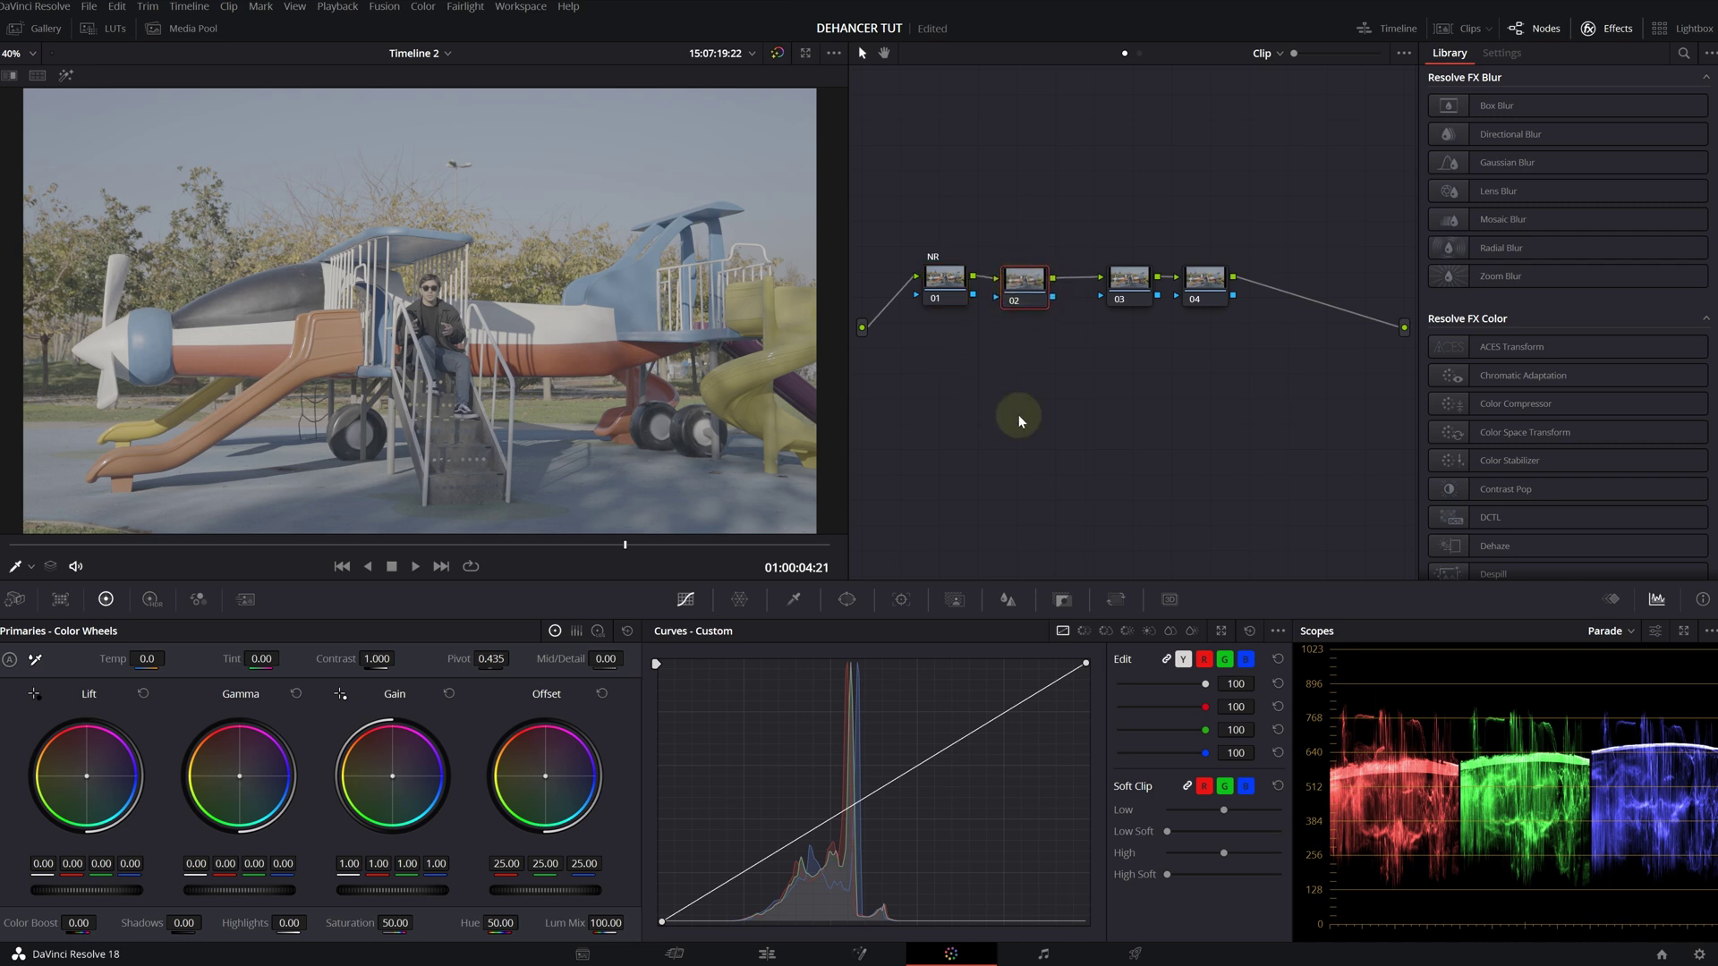
pyautogui.write('PRM')
pyautogui.moveTo(1036, 287); pyautogui.dragTo(1042, 281)
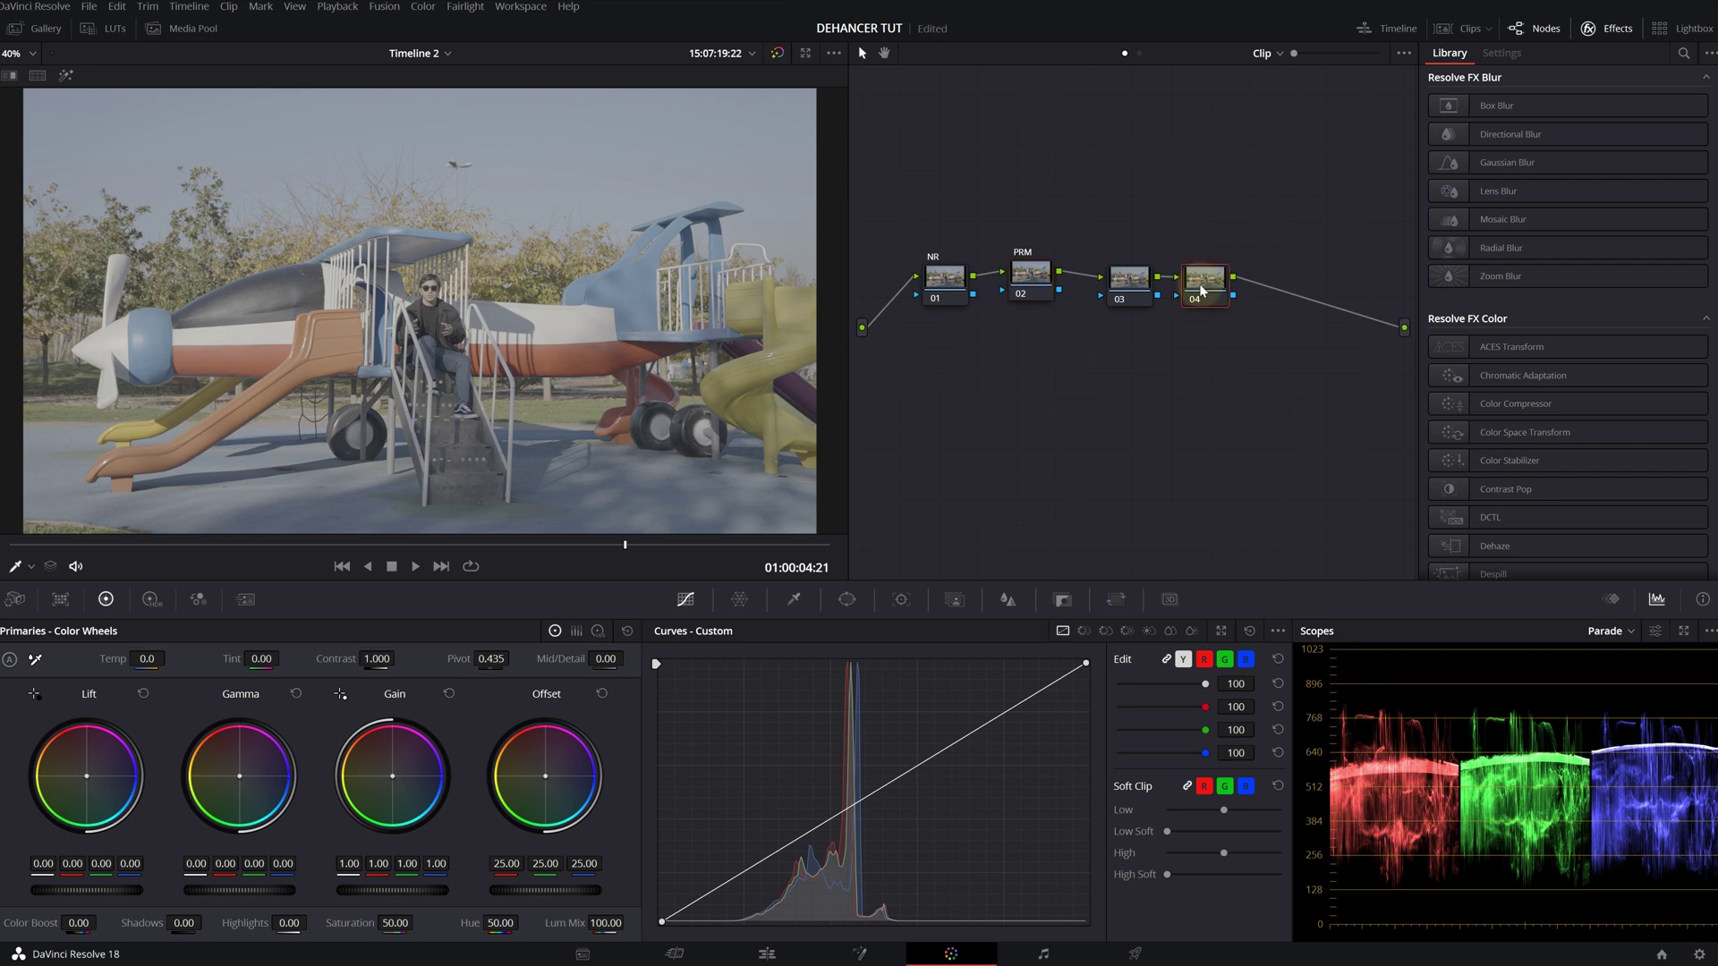
# Step: Line up the PRM node and apply Color Space Transform to node 03
pyautogui.click(1029, 285)
pyautogui.moveTo(1028, 284); pyautogui.dragTo(1028, 293)
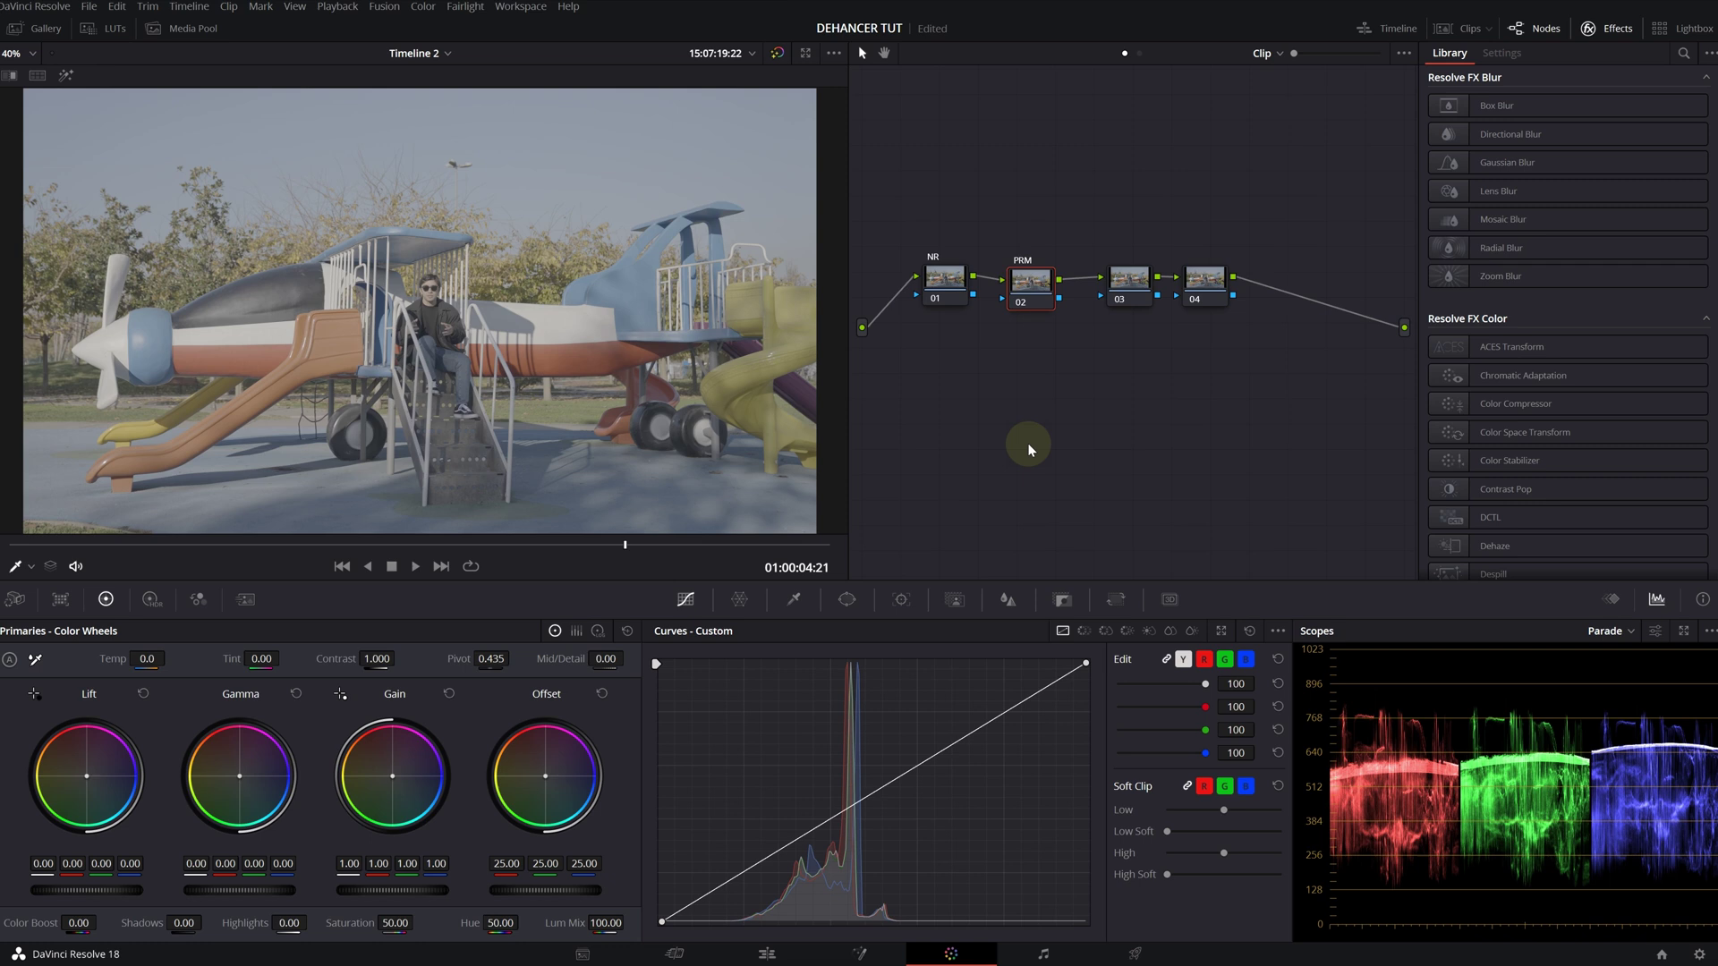
pyautogui.moveTo(1129, 282); pyautogui.dragTo(1230, 299)
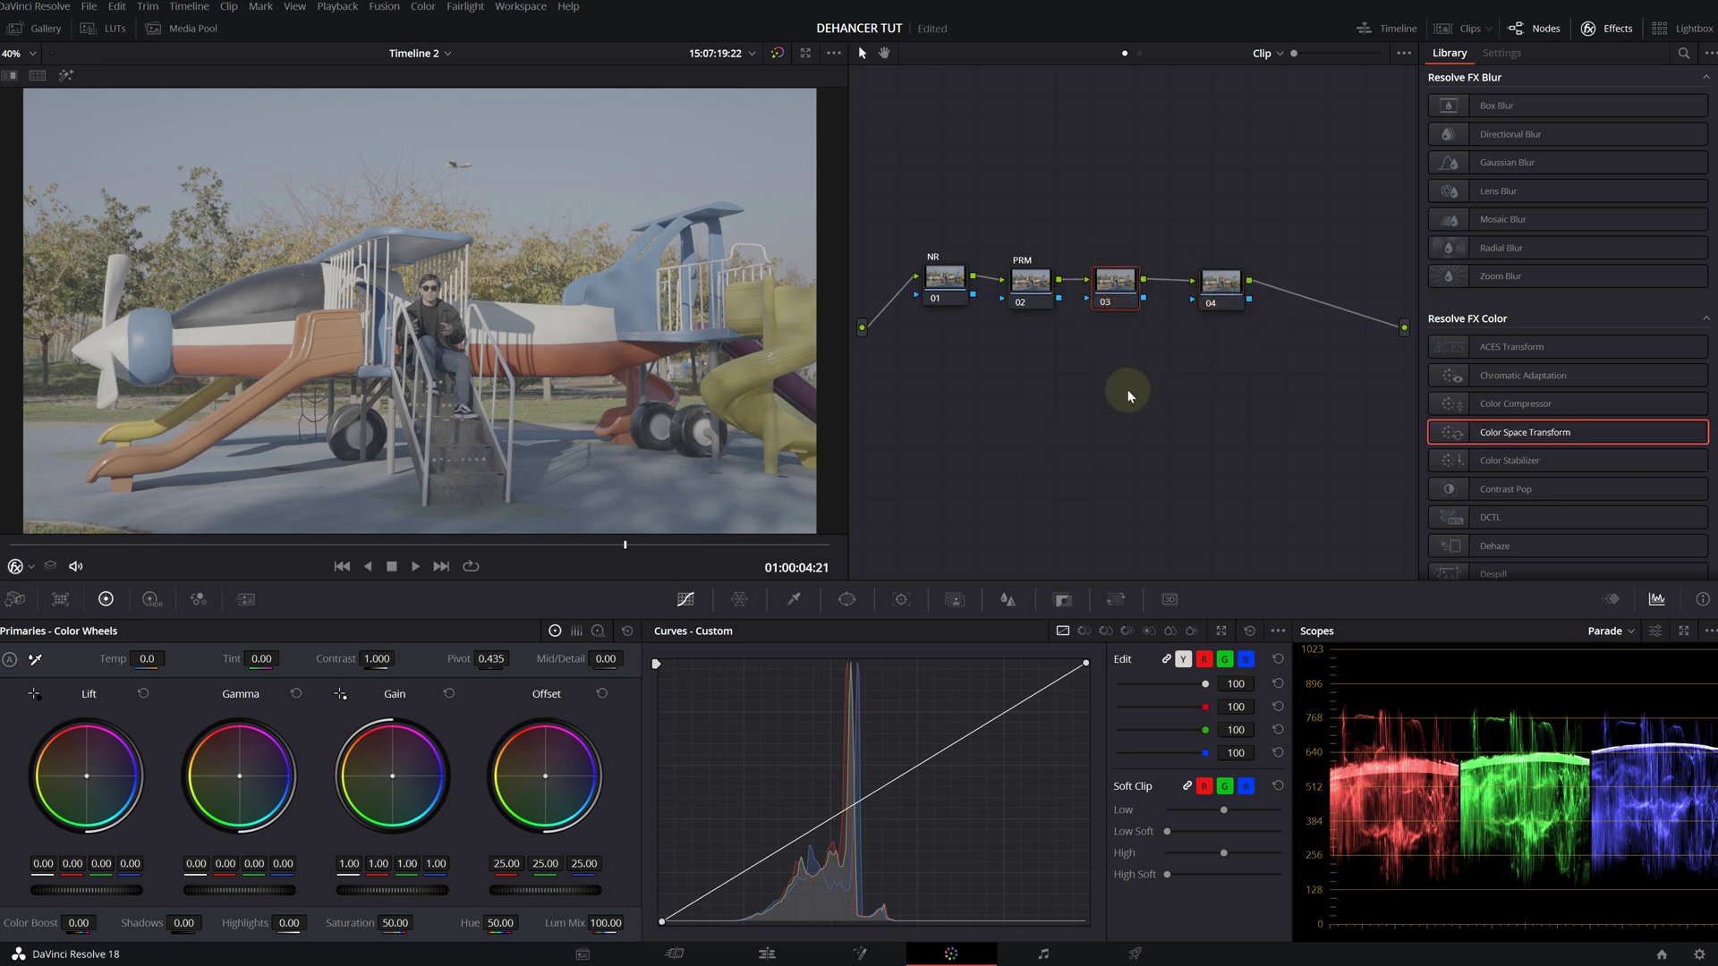
pyautogui.moveTo(1512, 433); pyautogui.dragTo(1116, 284)
# Step: Set the CST input to Sony S-Gamut3.Cine colour space and Sony S-Log3 gamma
pyautogui.click(1591, 122)
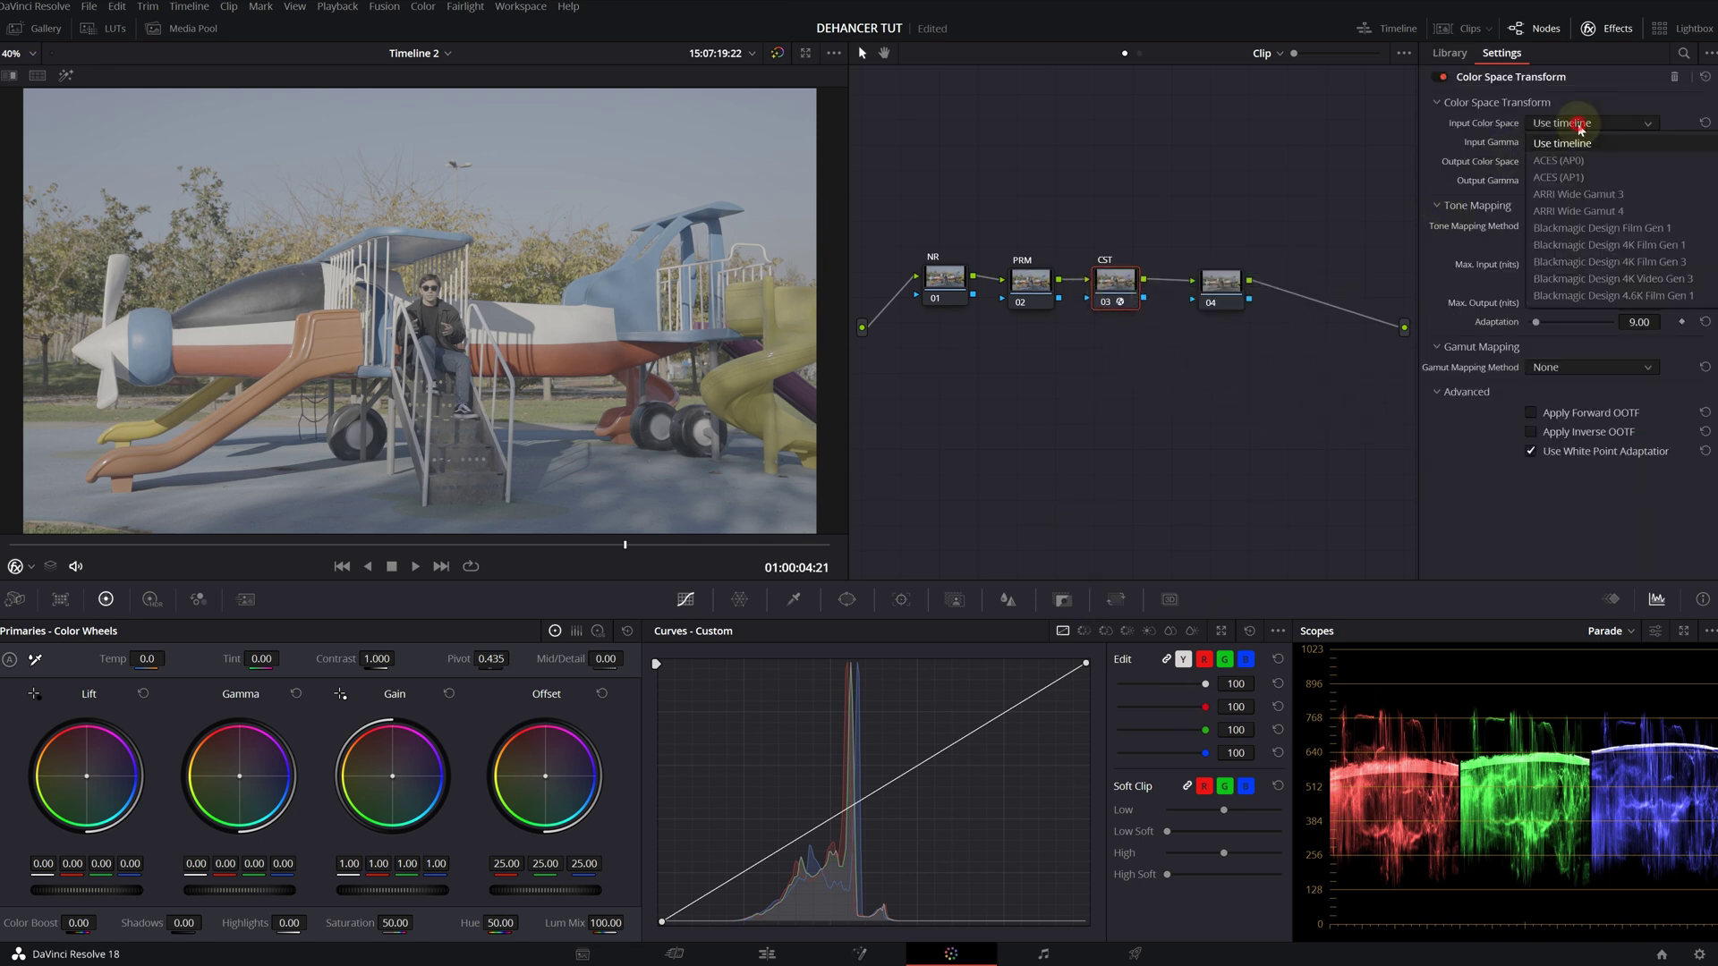
pyautogui.scroll(-3, 1559, 212)
pyautogui.scroll(-10, 1573, 215)
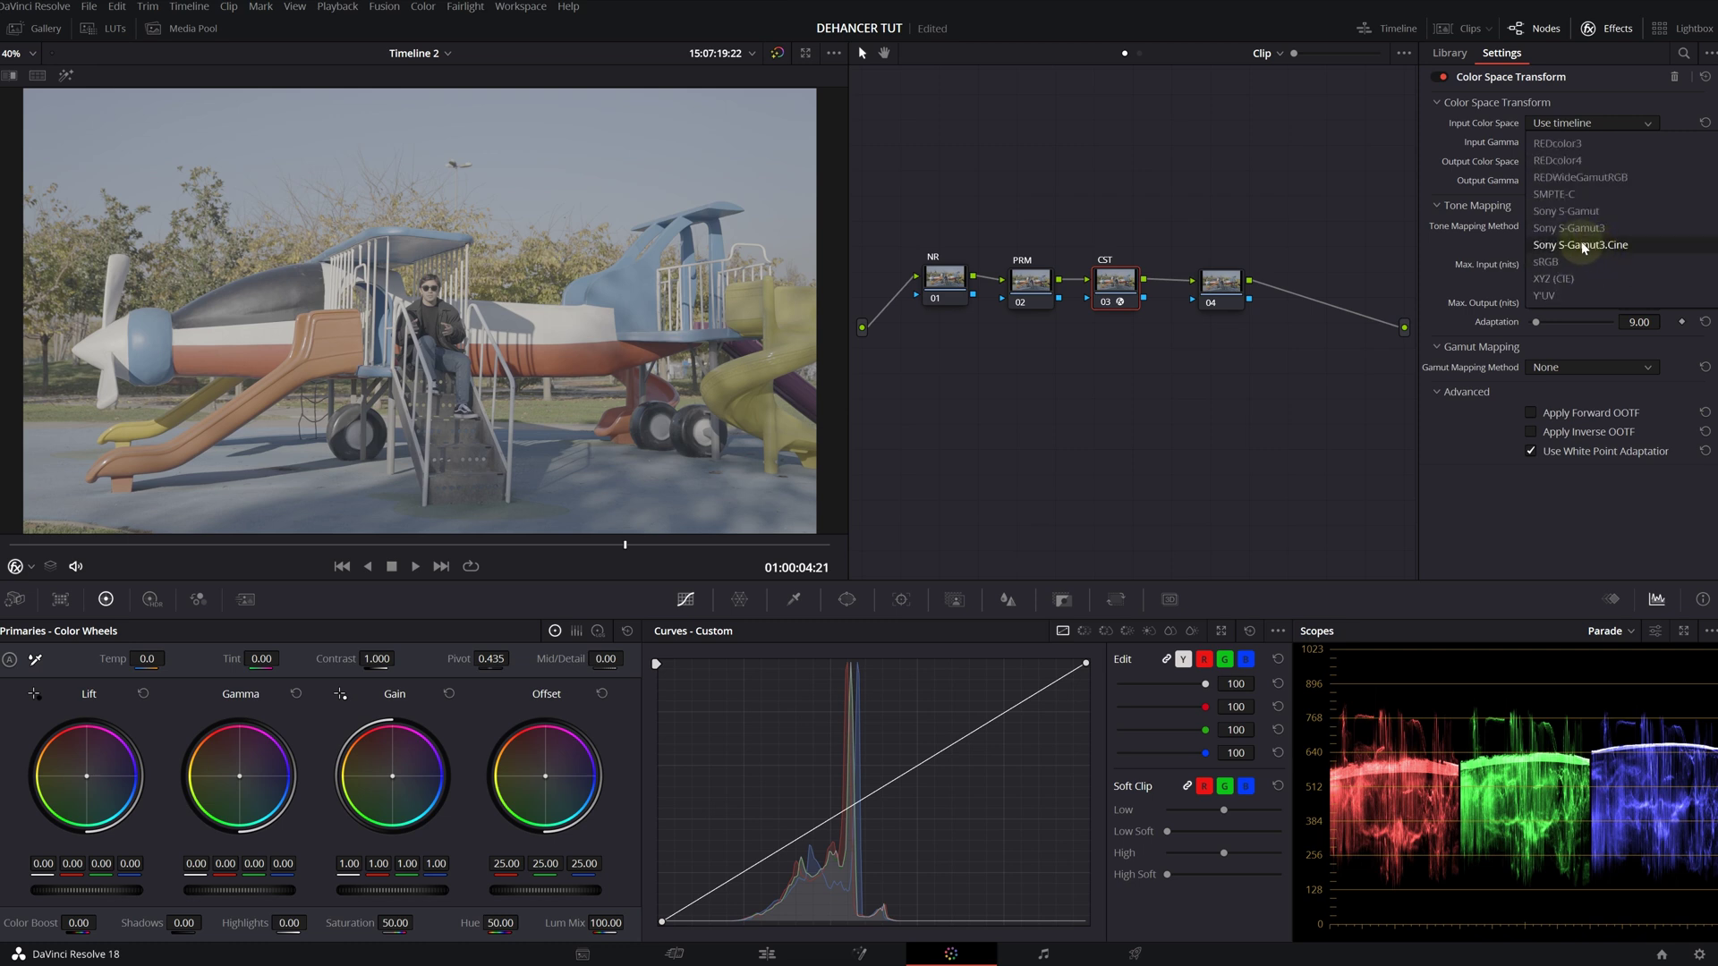
pyautogui.click(1586, 243)
pyautogui.click(1581, 143)
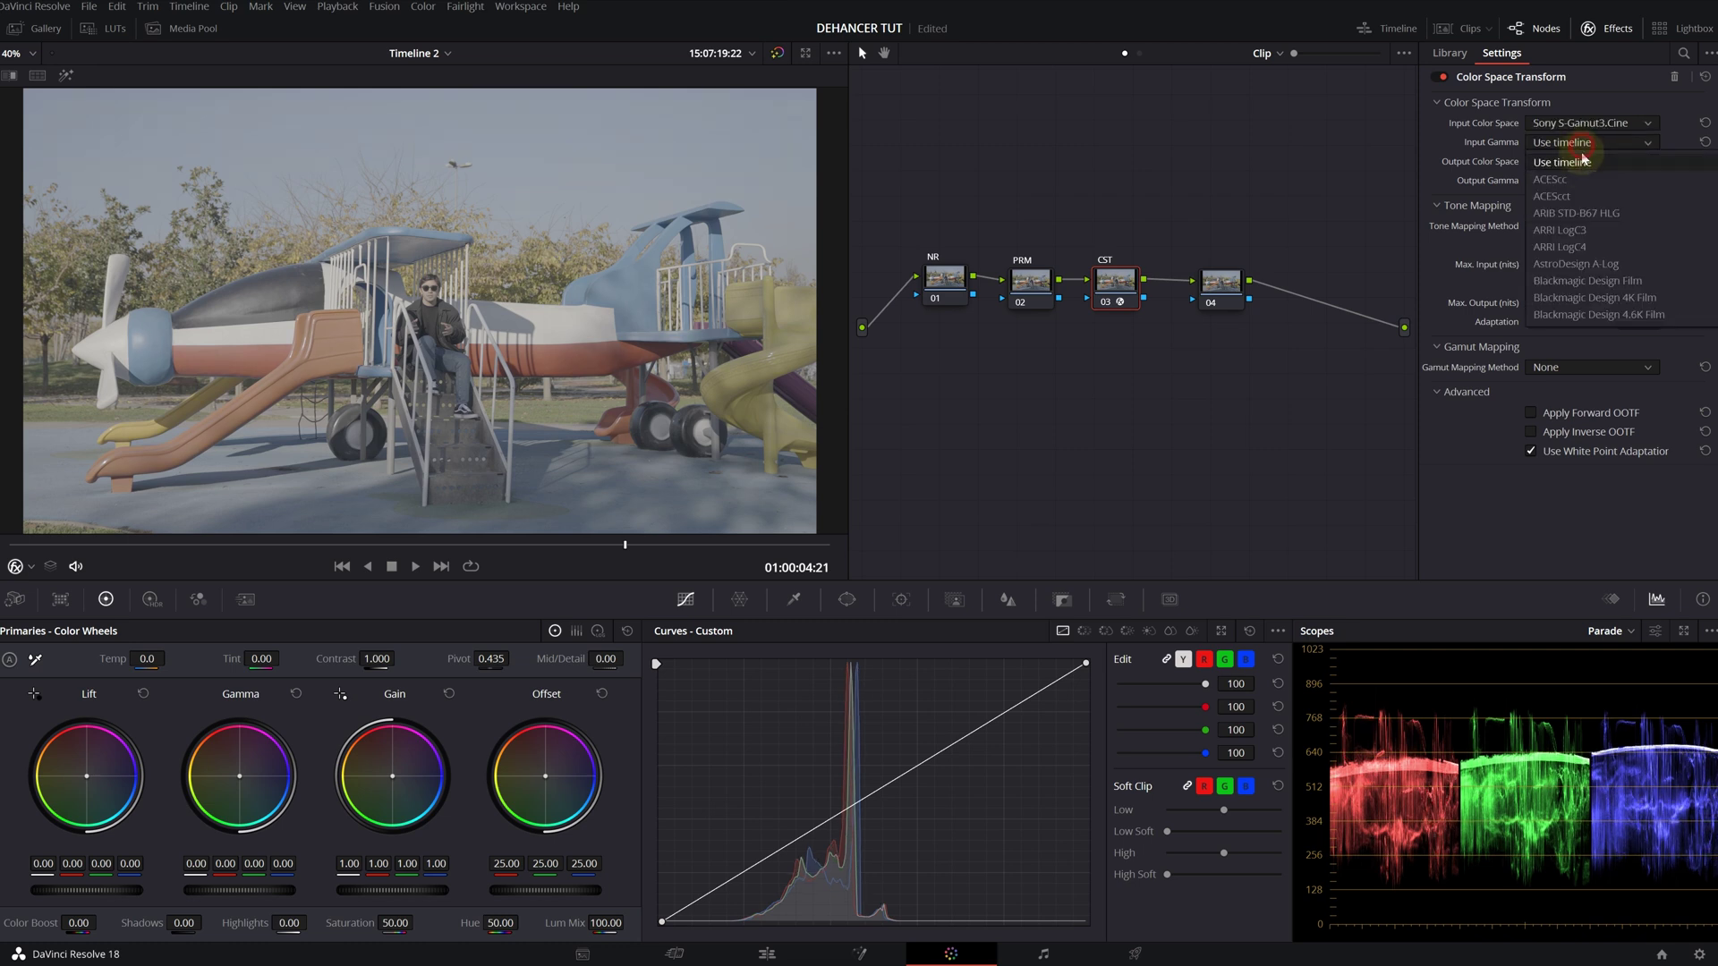
pyautogui.scroll(-10, 1591, 258)
pyautogui.click(1587, 233)
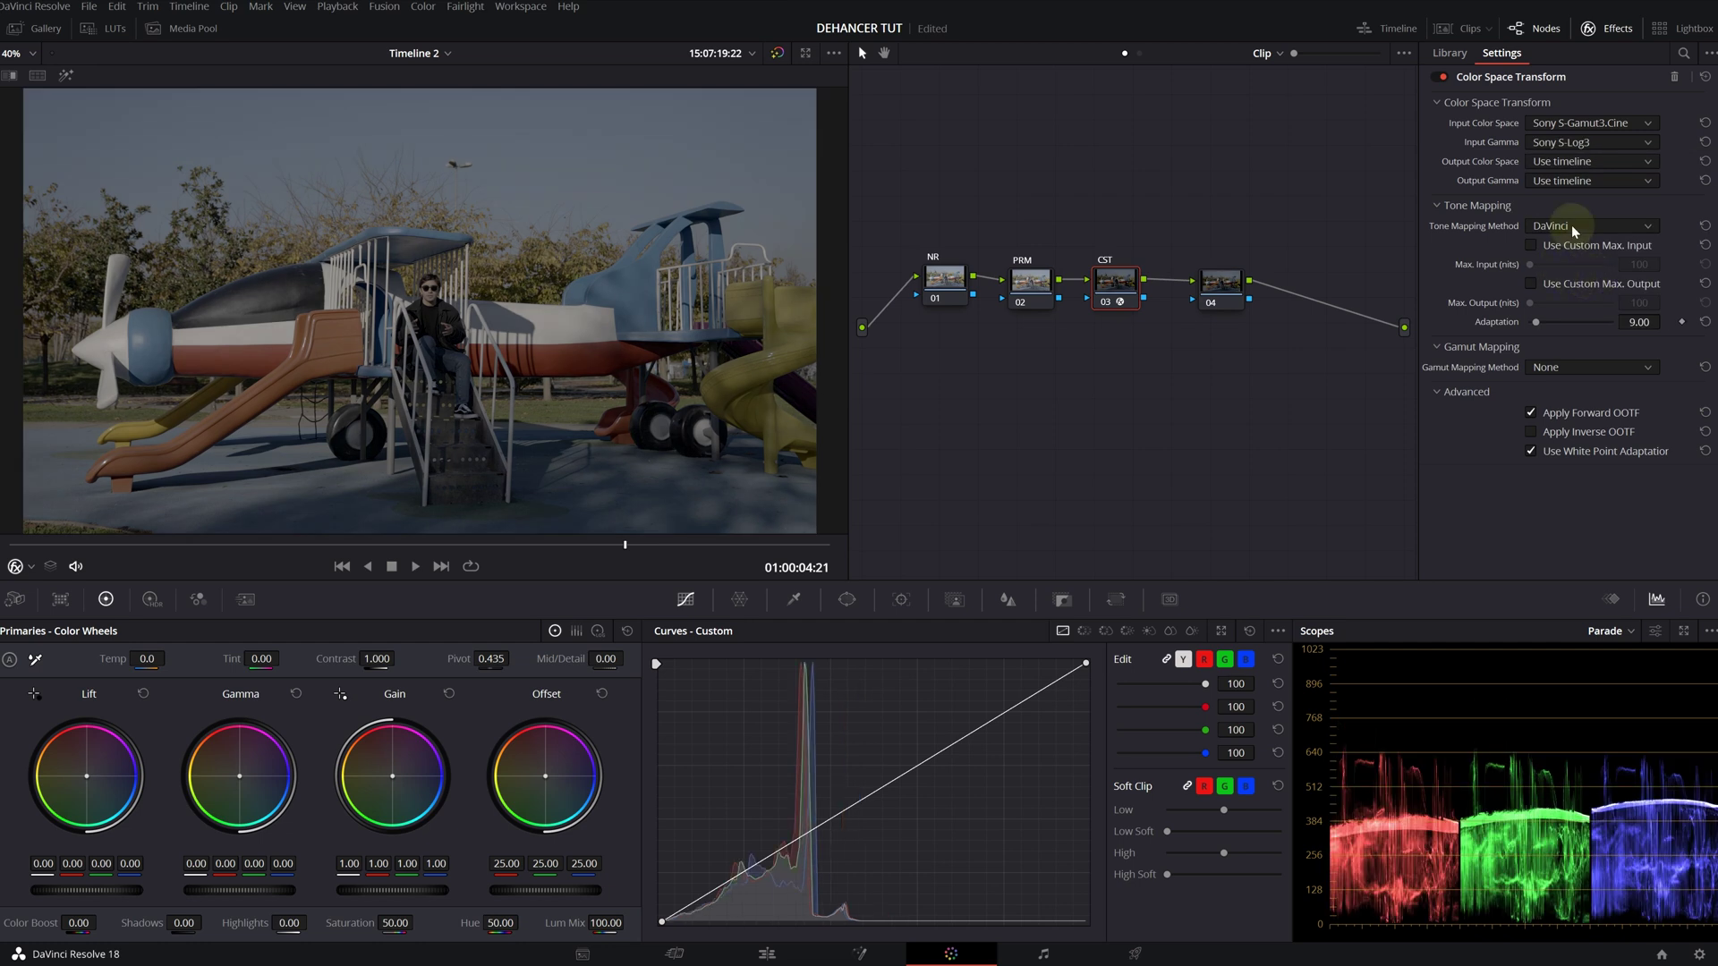
# Step: Set the CST output to Rec.709 colour space with Gamma 2.4
pyautogui.click(1591, 161)
pyautogui.scroll(-10, 1573, 243)
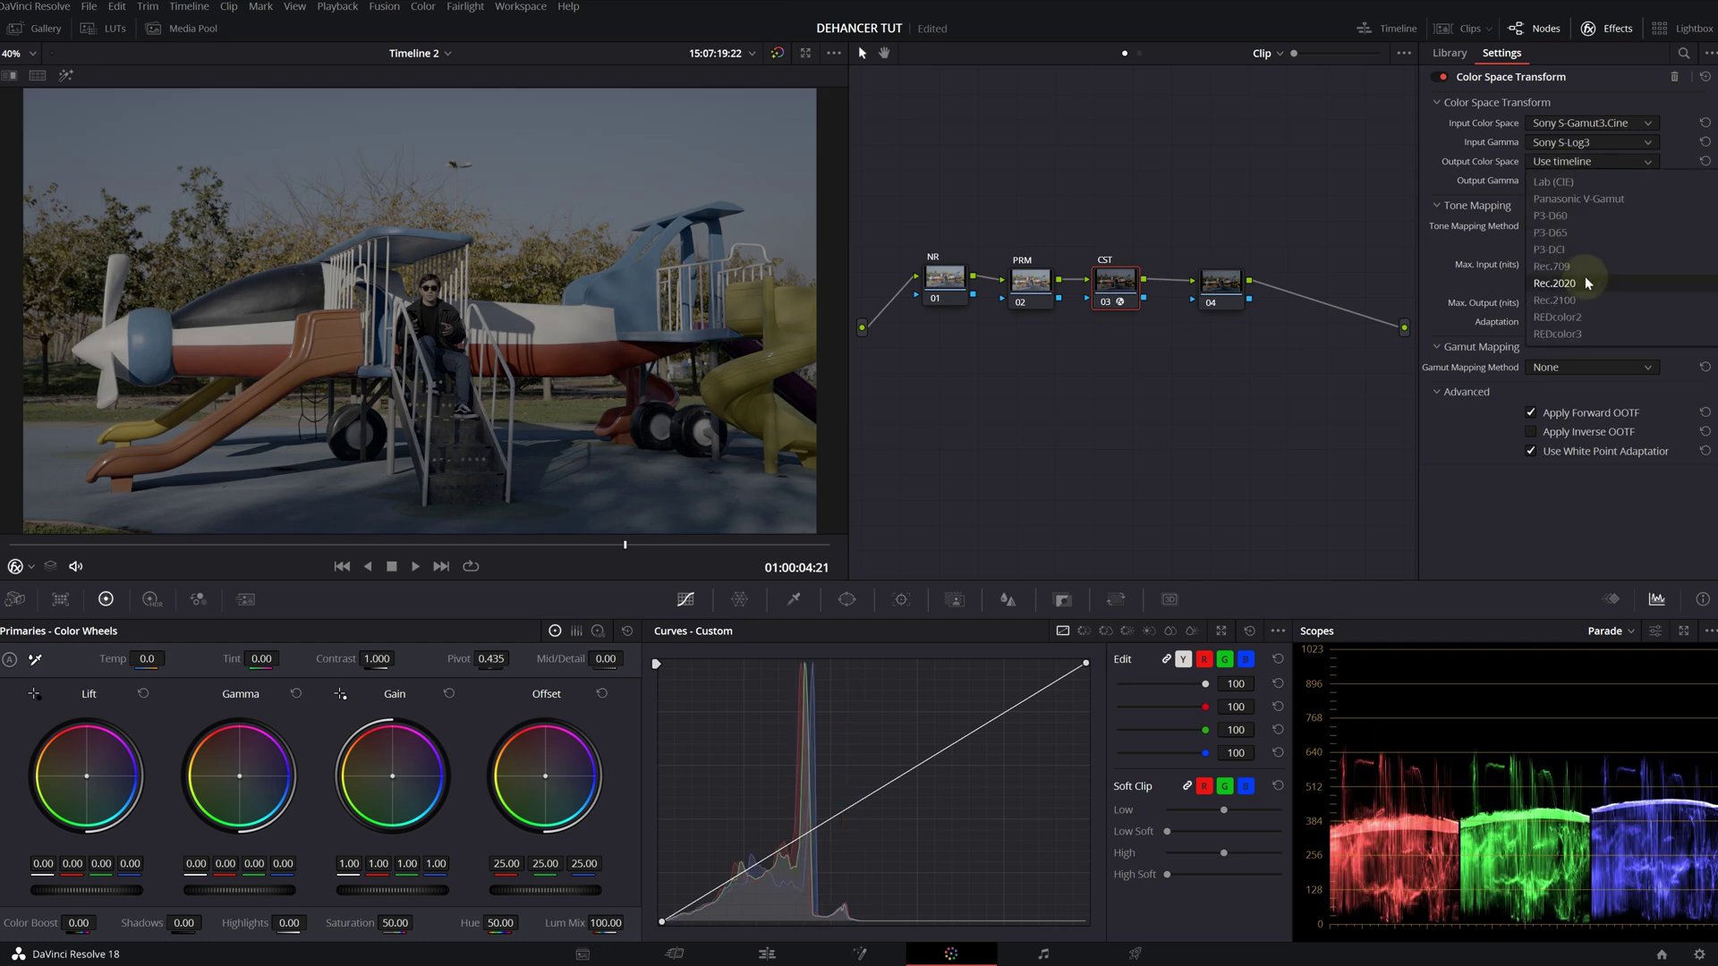
pyautogui.click(1573, 266)
pyautogui.click(1589, 183)
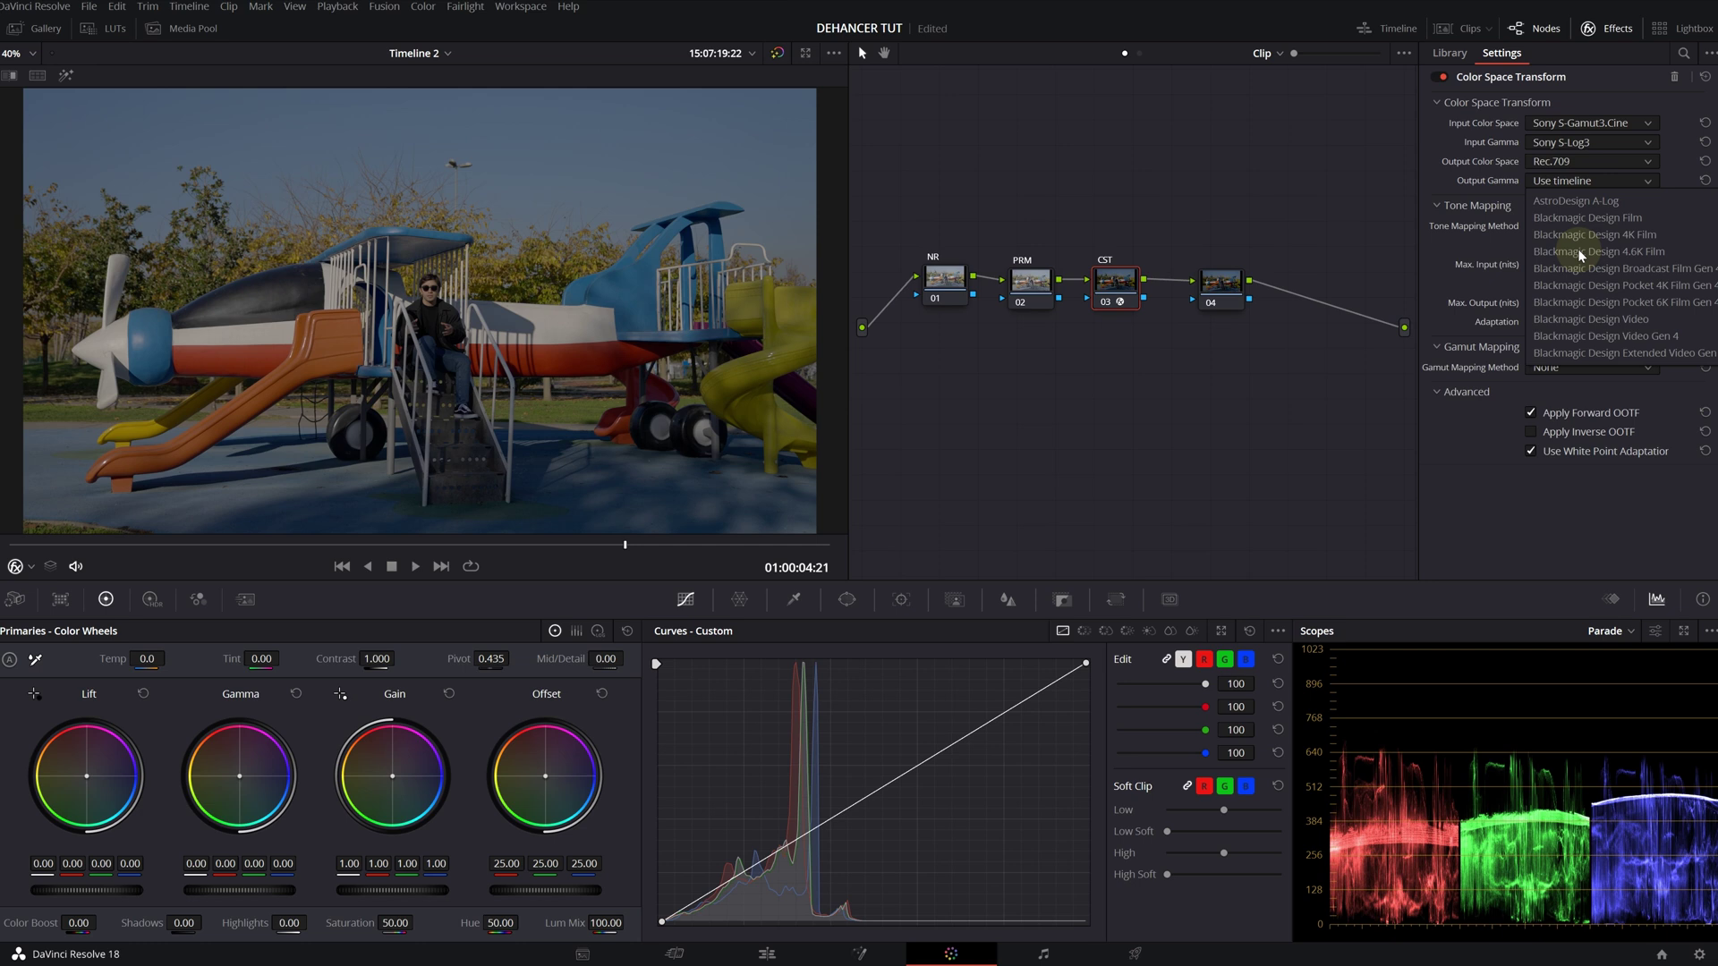
pyautogui.click(1579, 266)
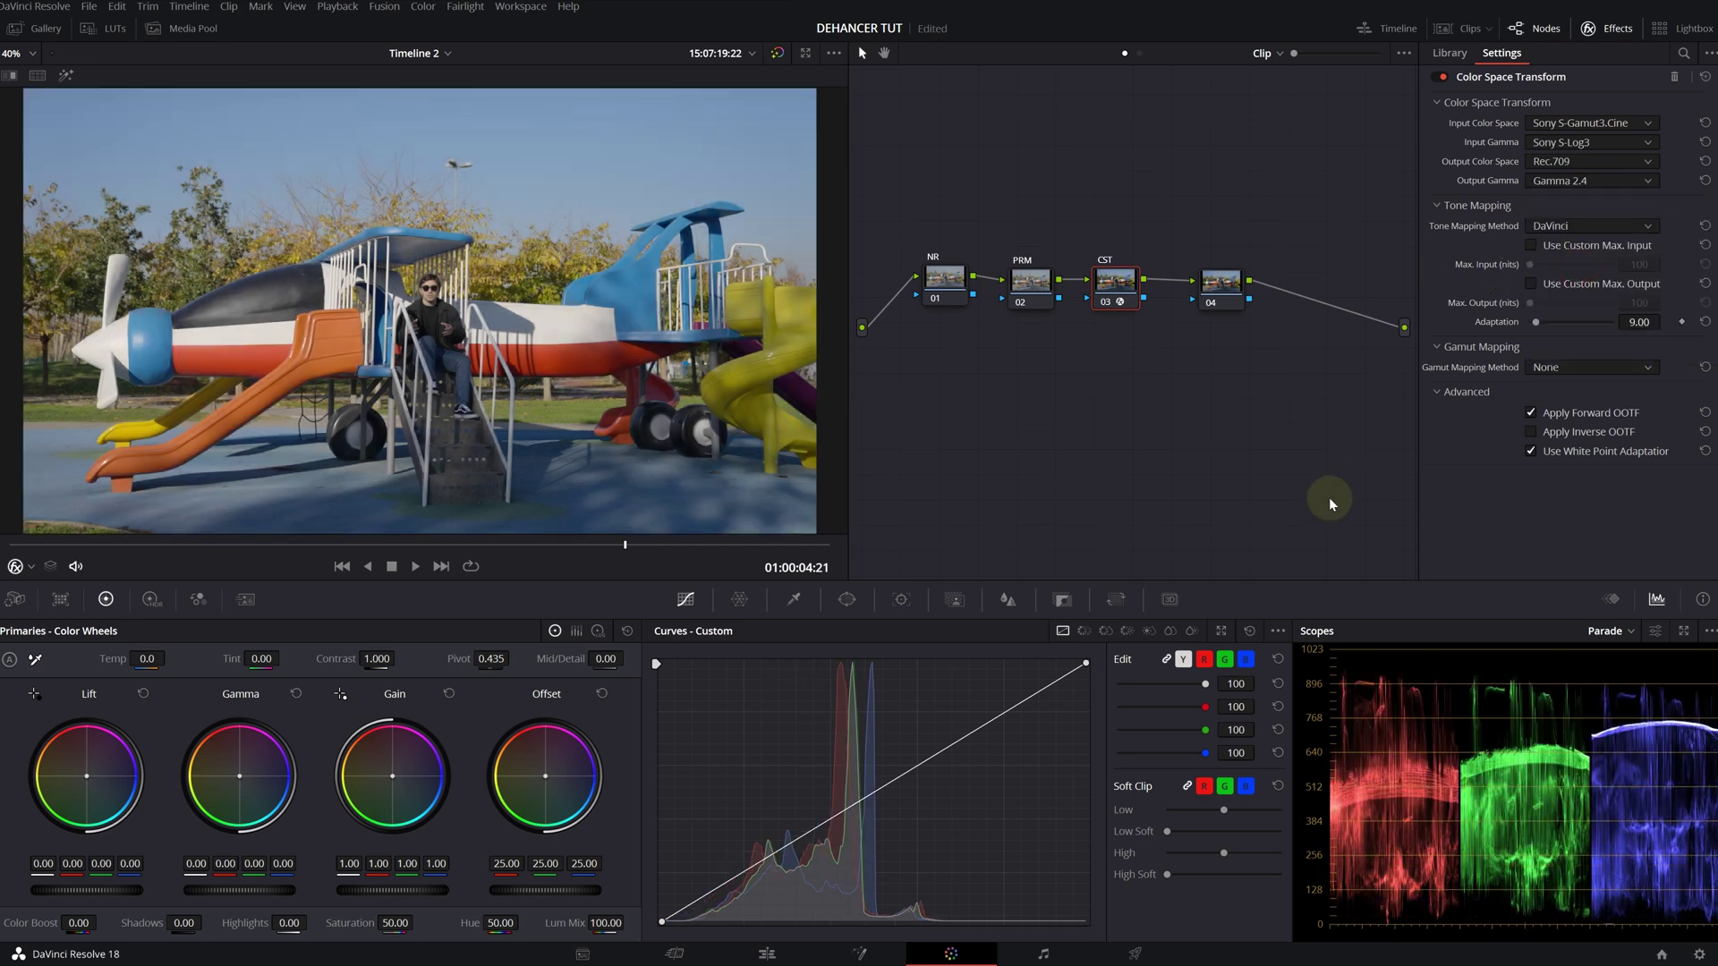
pyautogui.moveTo(1220, 282); pyautogui.dragTo(1204, 284)
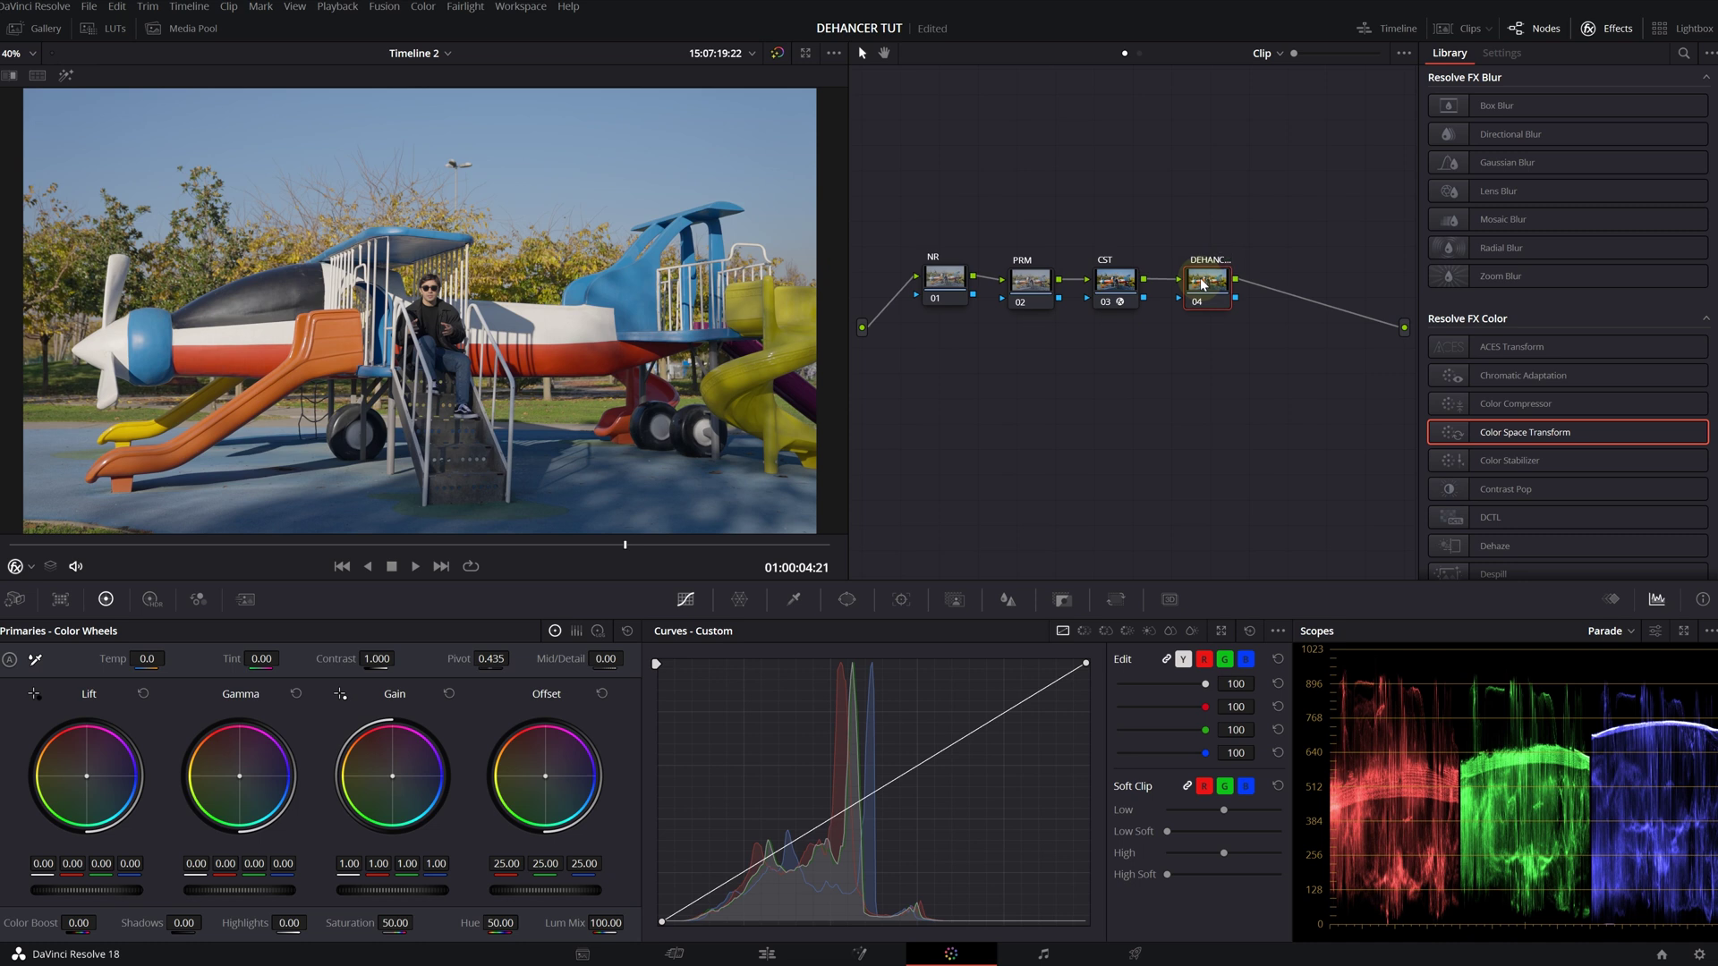
# Step: Apply Dehancer Pro 7.1.0 from Film Emulation to node 04 and bring up noise reduction controls
pyautogui.scroll(-15, 1521, 403)
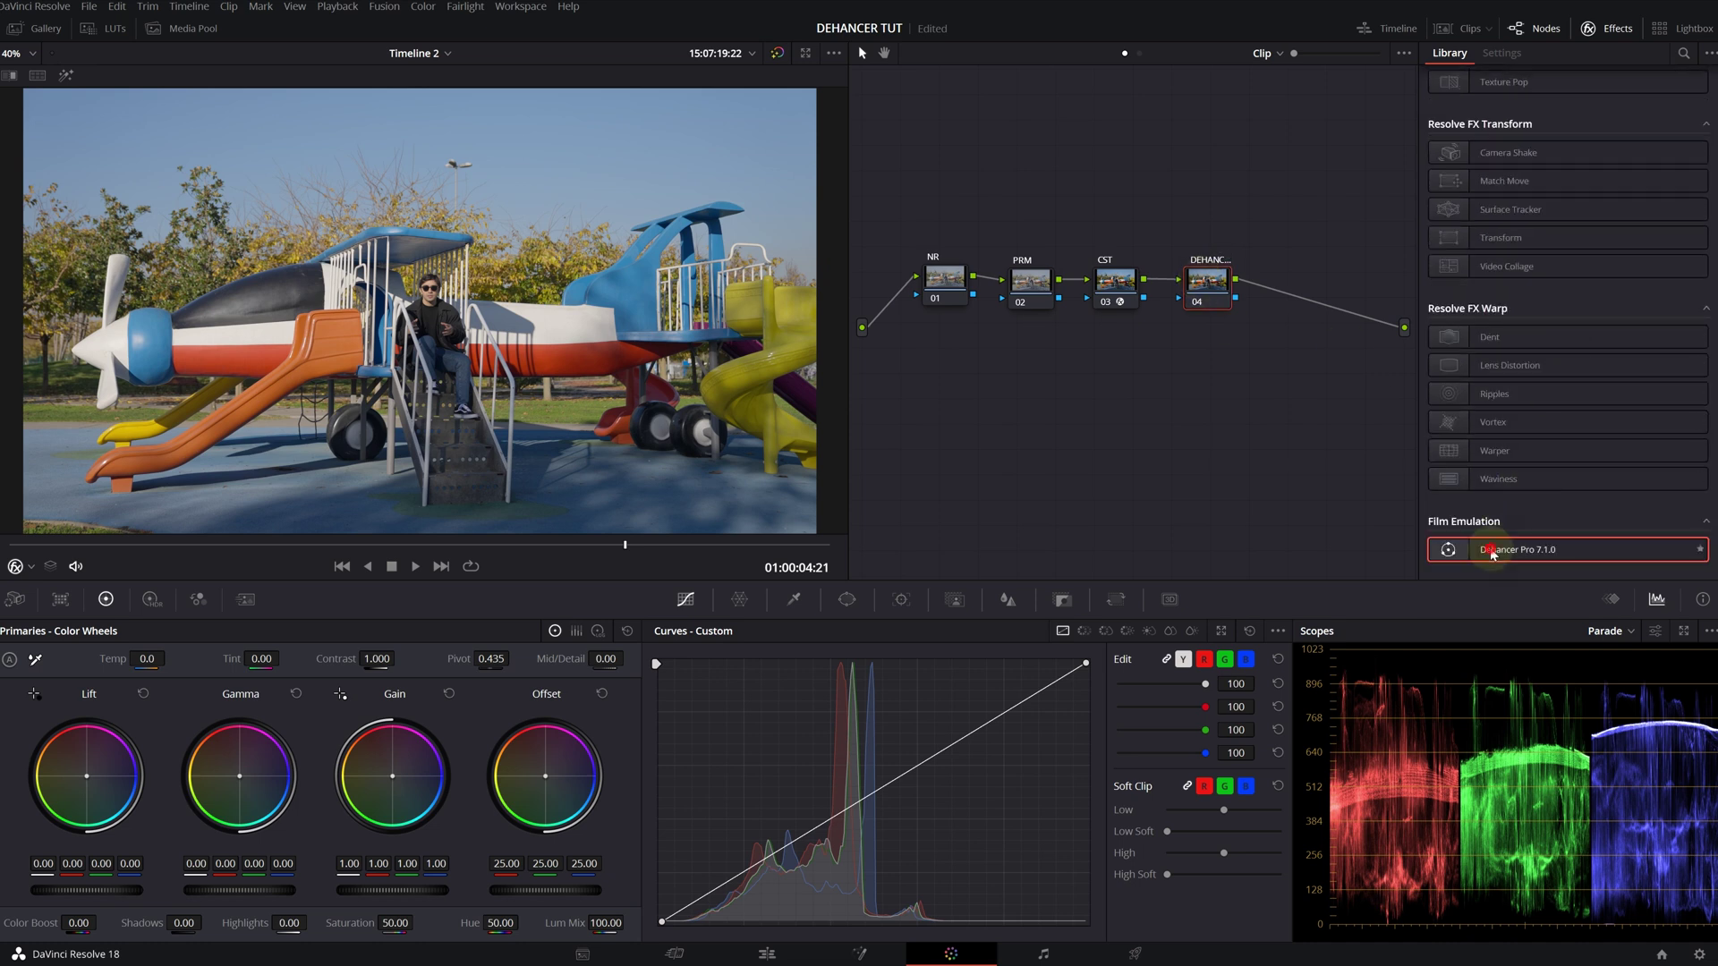
pyautogui.moveTo(1493, 555); pyautogui.dragTo(1209, 285)
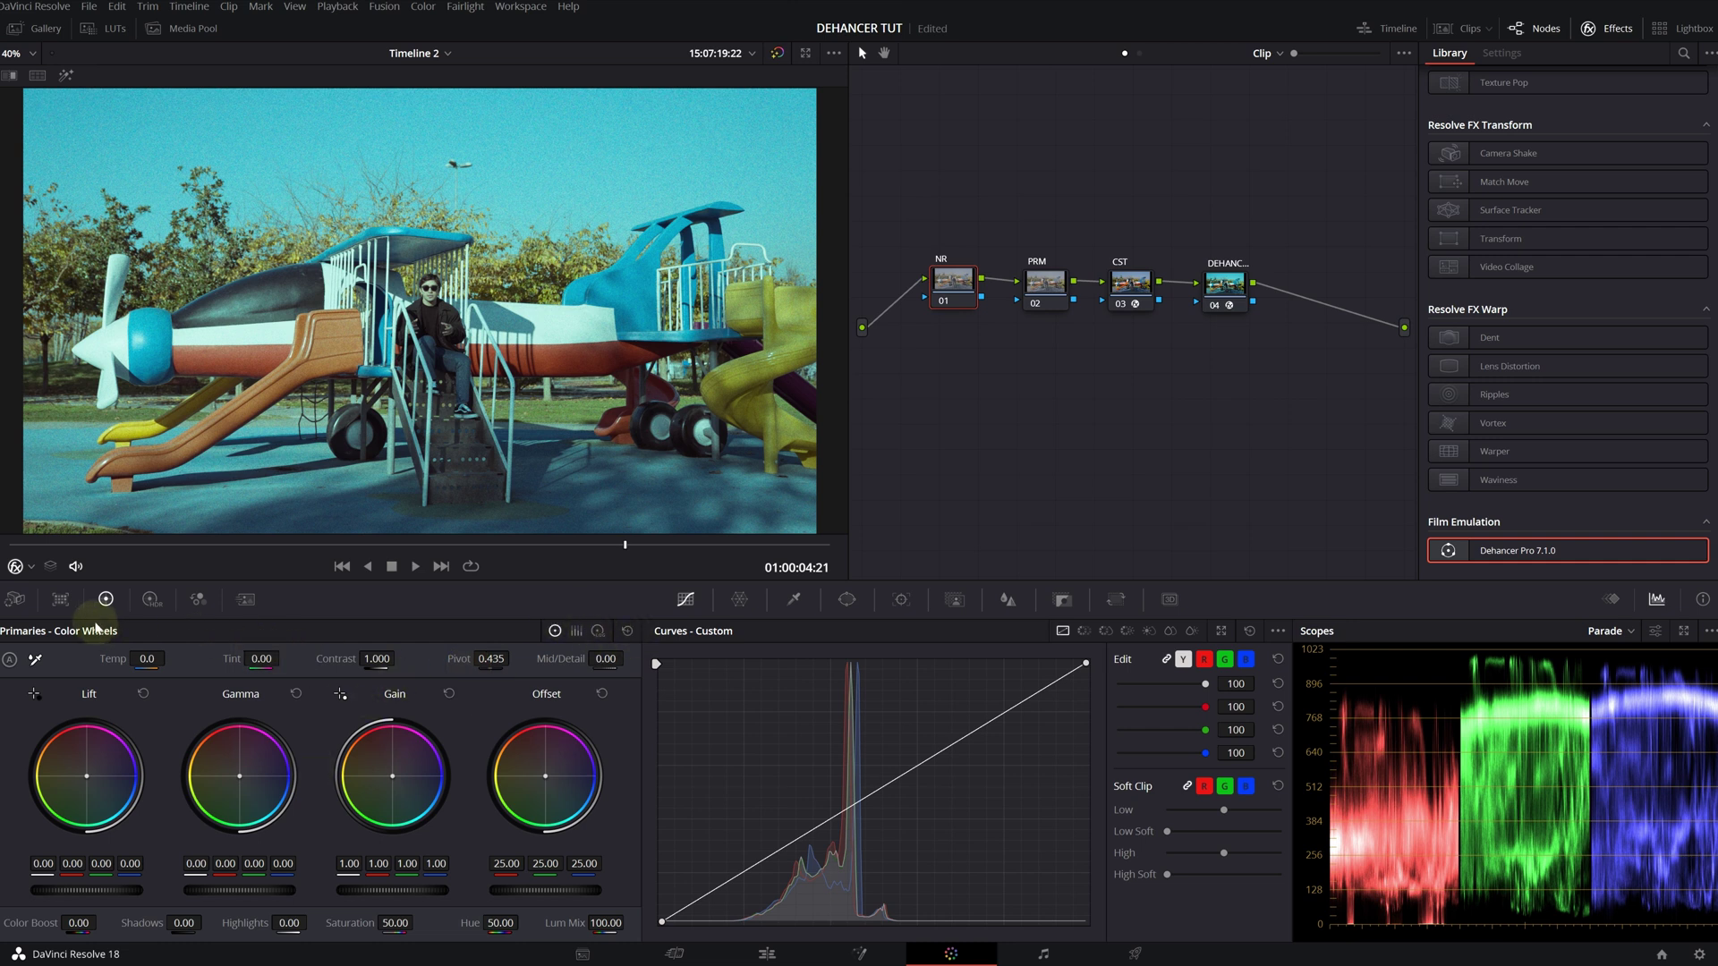
pyautogui.click(245, 599)
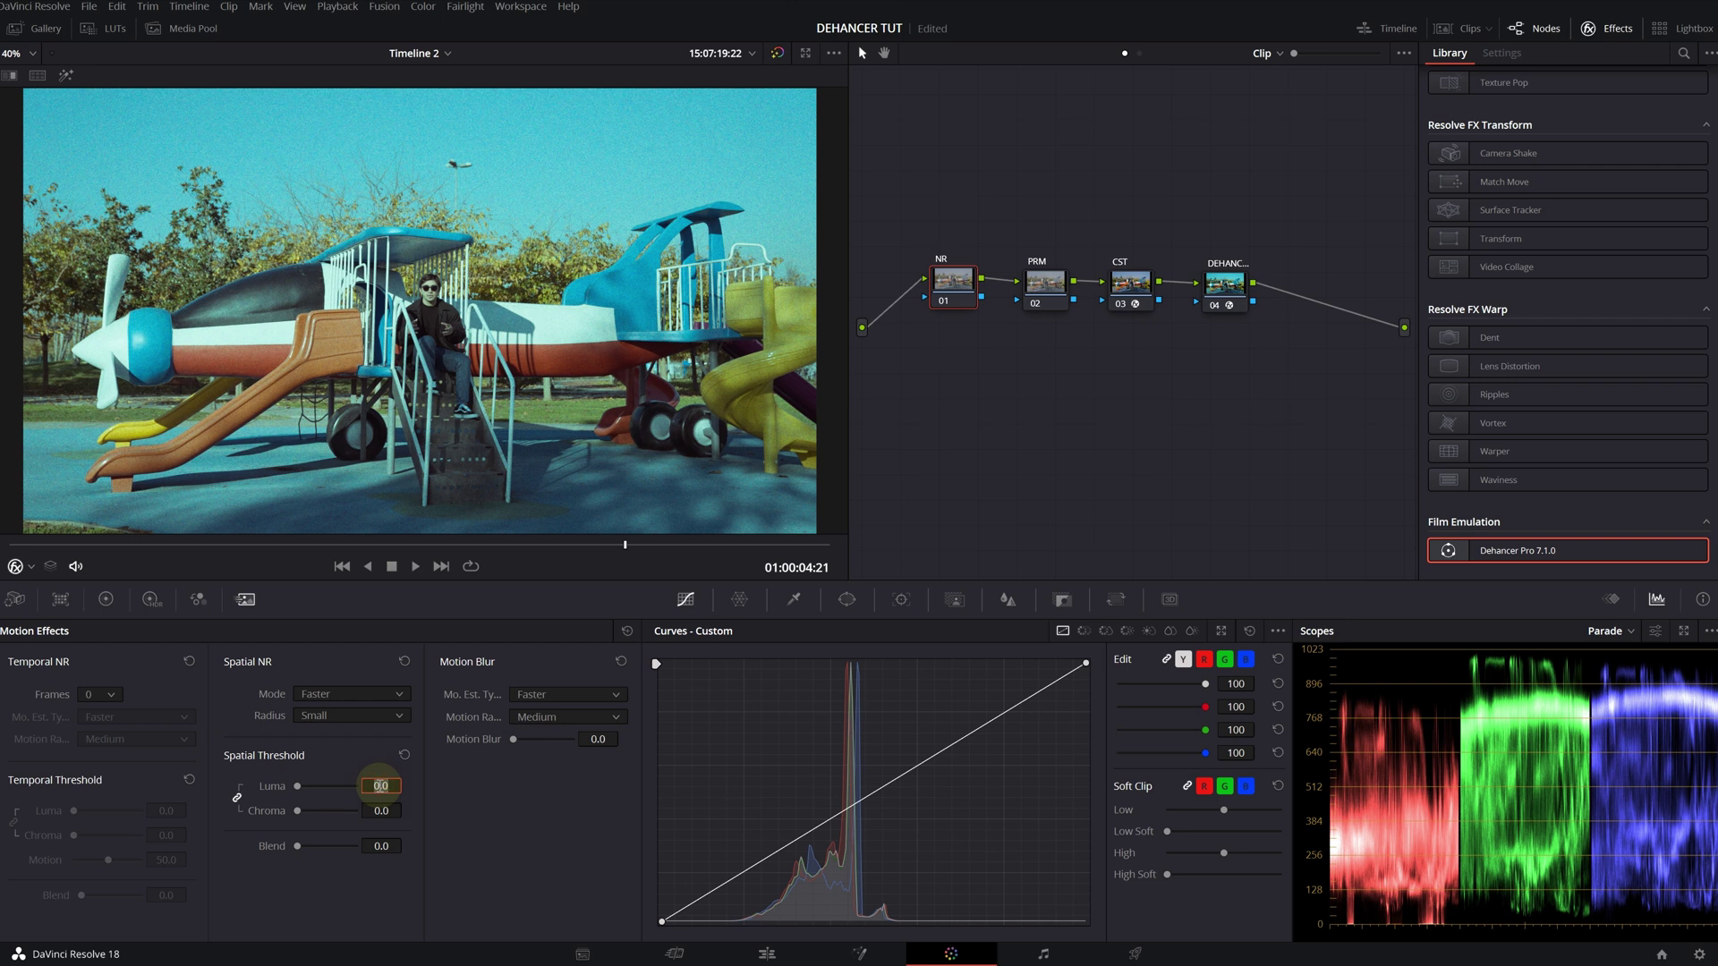
# Step: Set the NR spatial threshold to 2, then collapse all Dehancer settings sections on node 04
pyautogui.write('2')
pyautogui.click(1224, 285)
pyautogui.scroll(-1, 1469, 175)
pyautogui.scroll(1, 1471, 181)
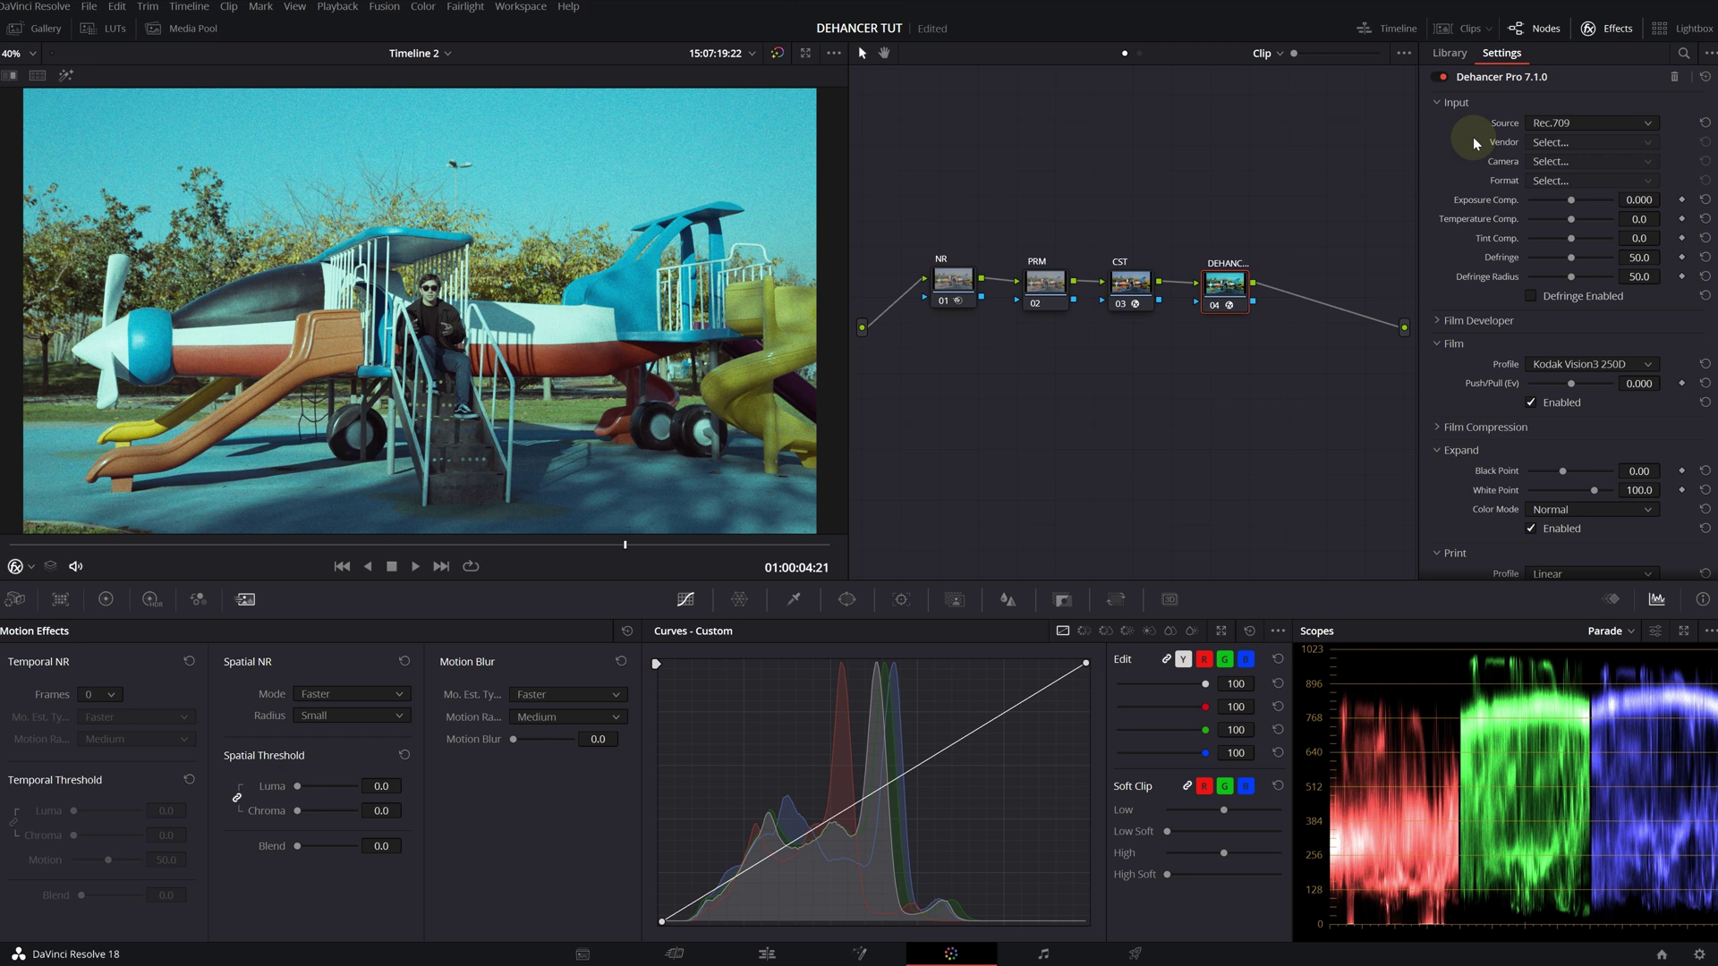
pyautogui.scroll(-10, 1475, 143)
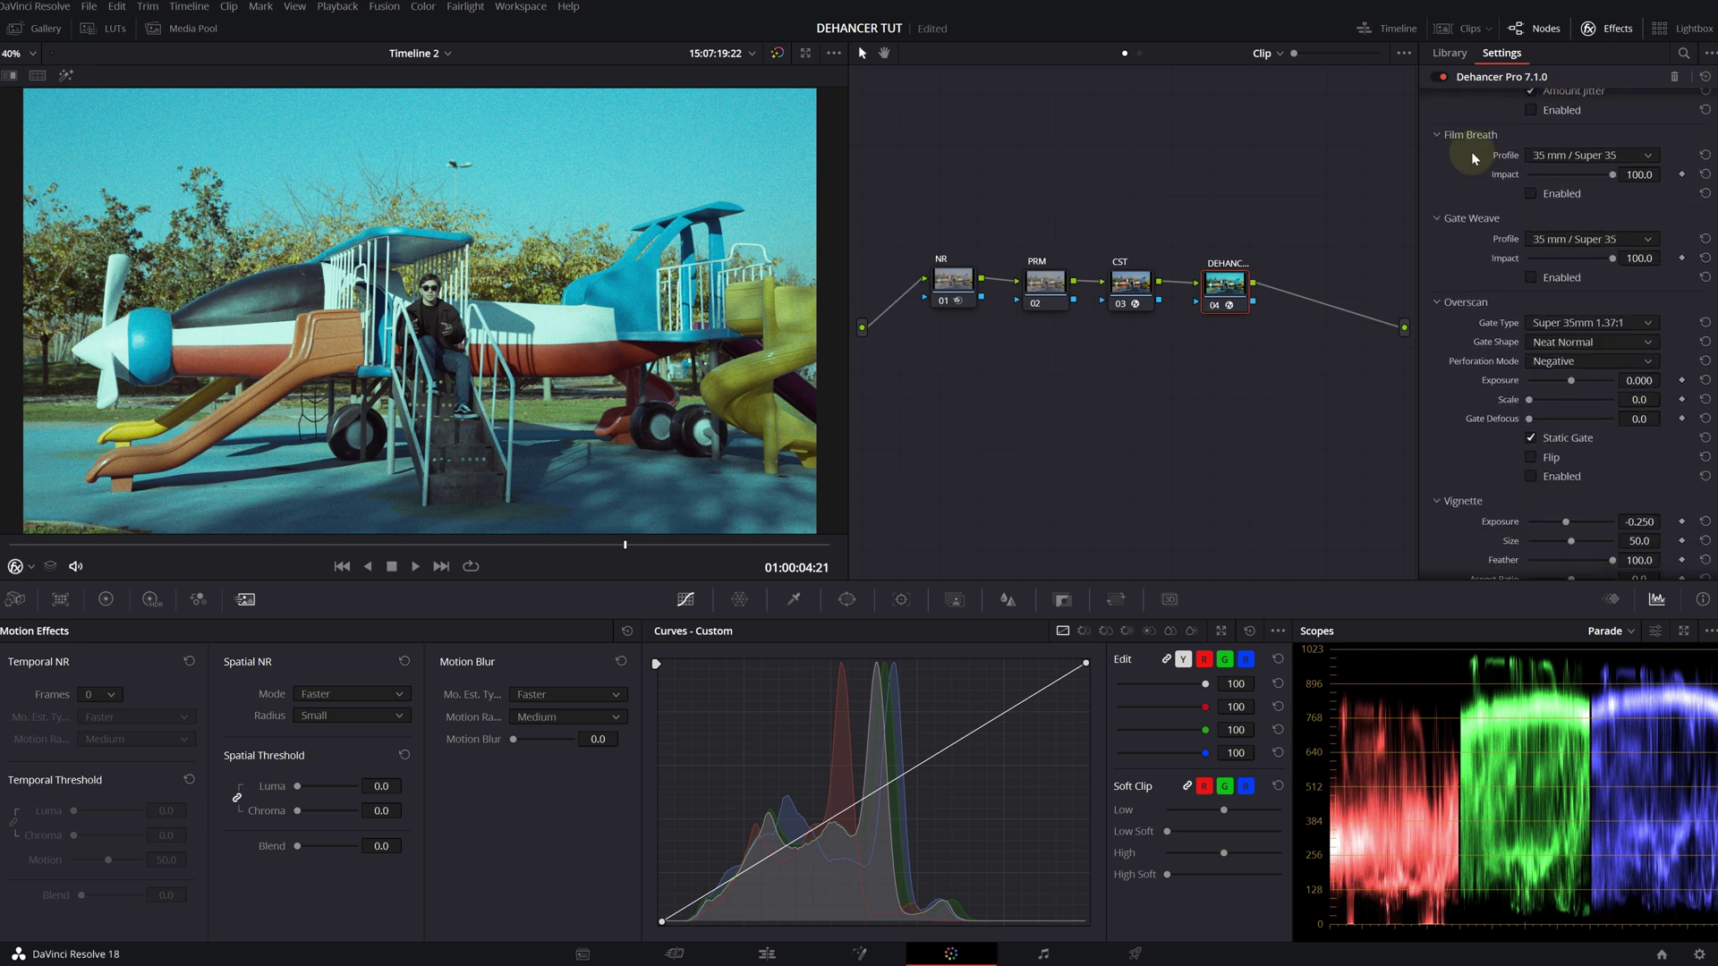
pyautogui.scroll(8, 1469, 228)
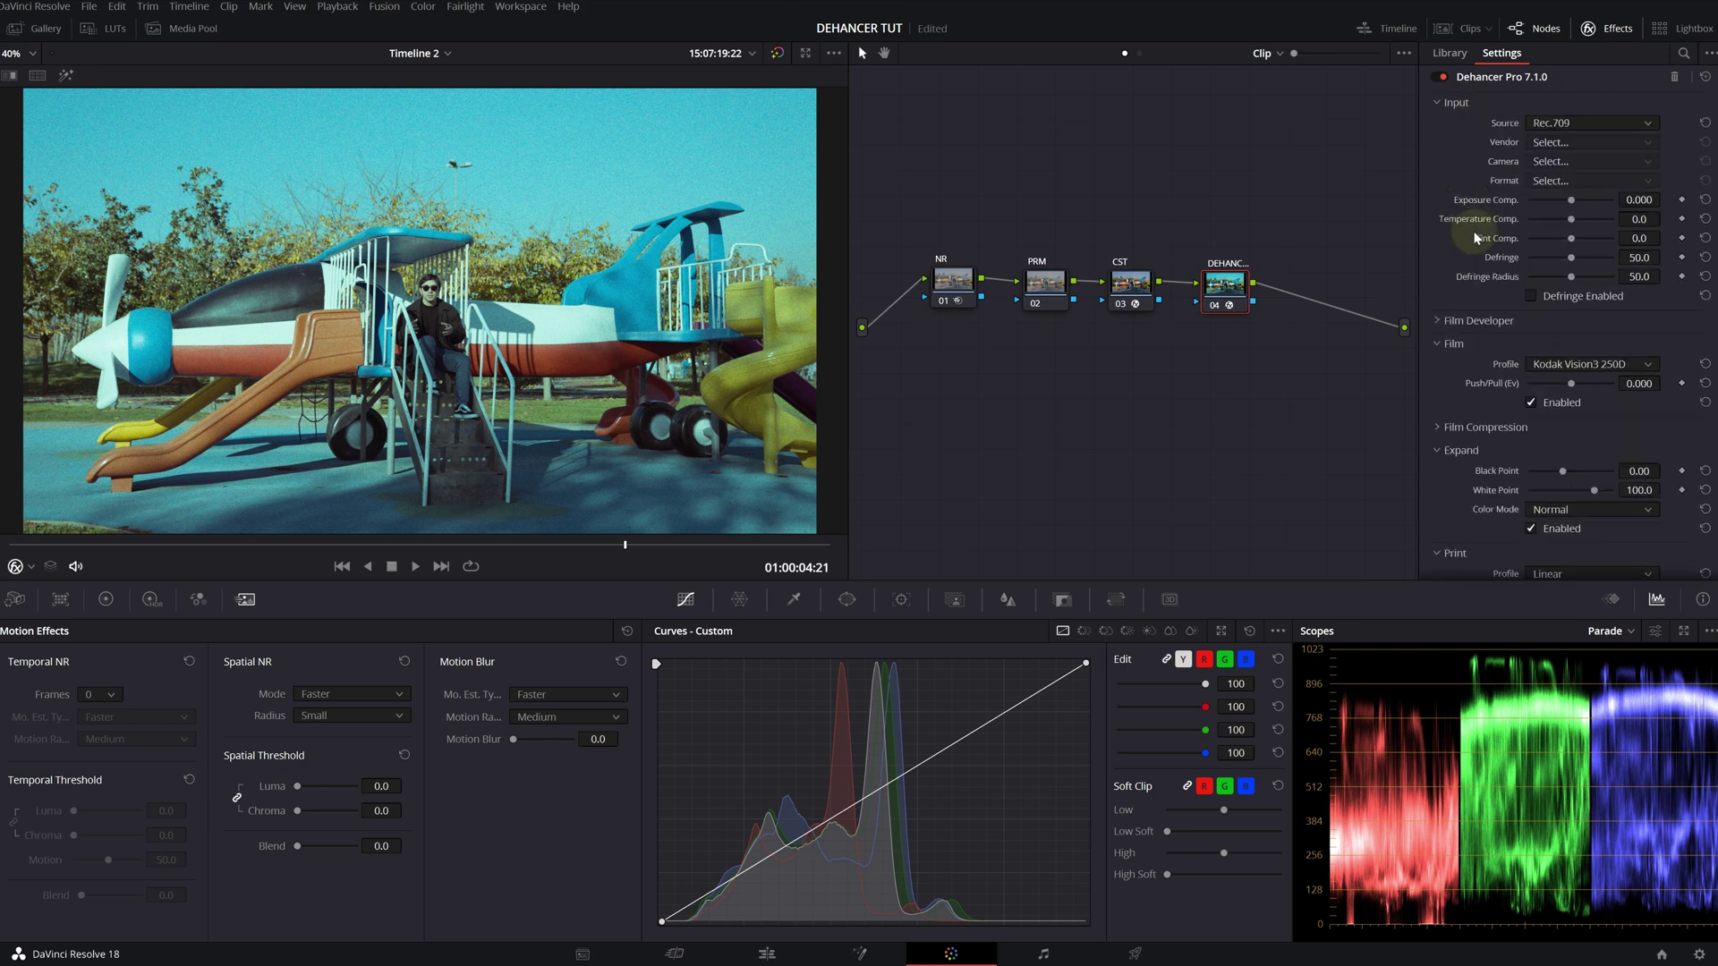
pyautogui.scroll(3, 1473, 235)
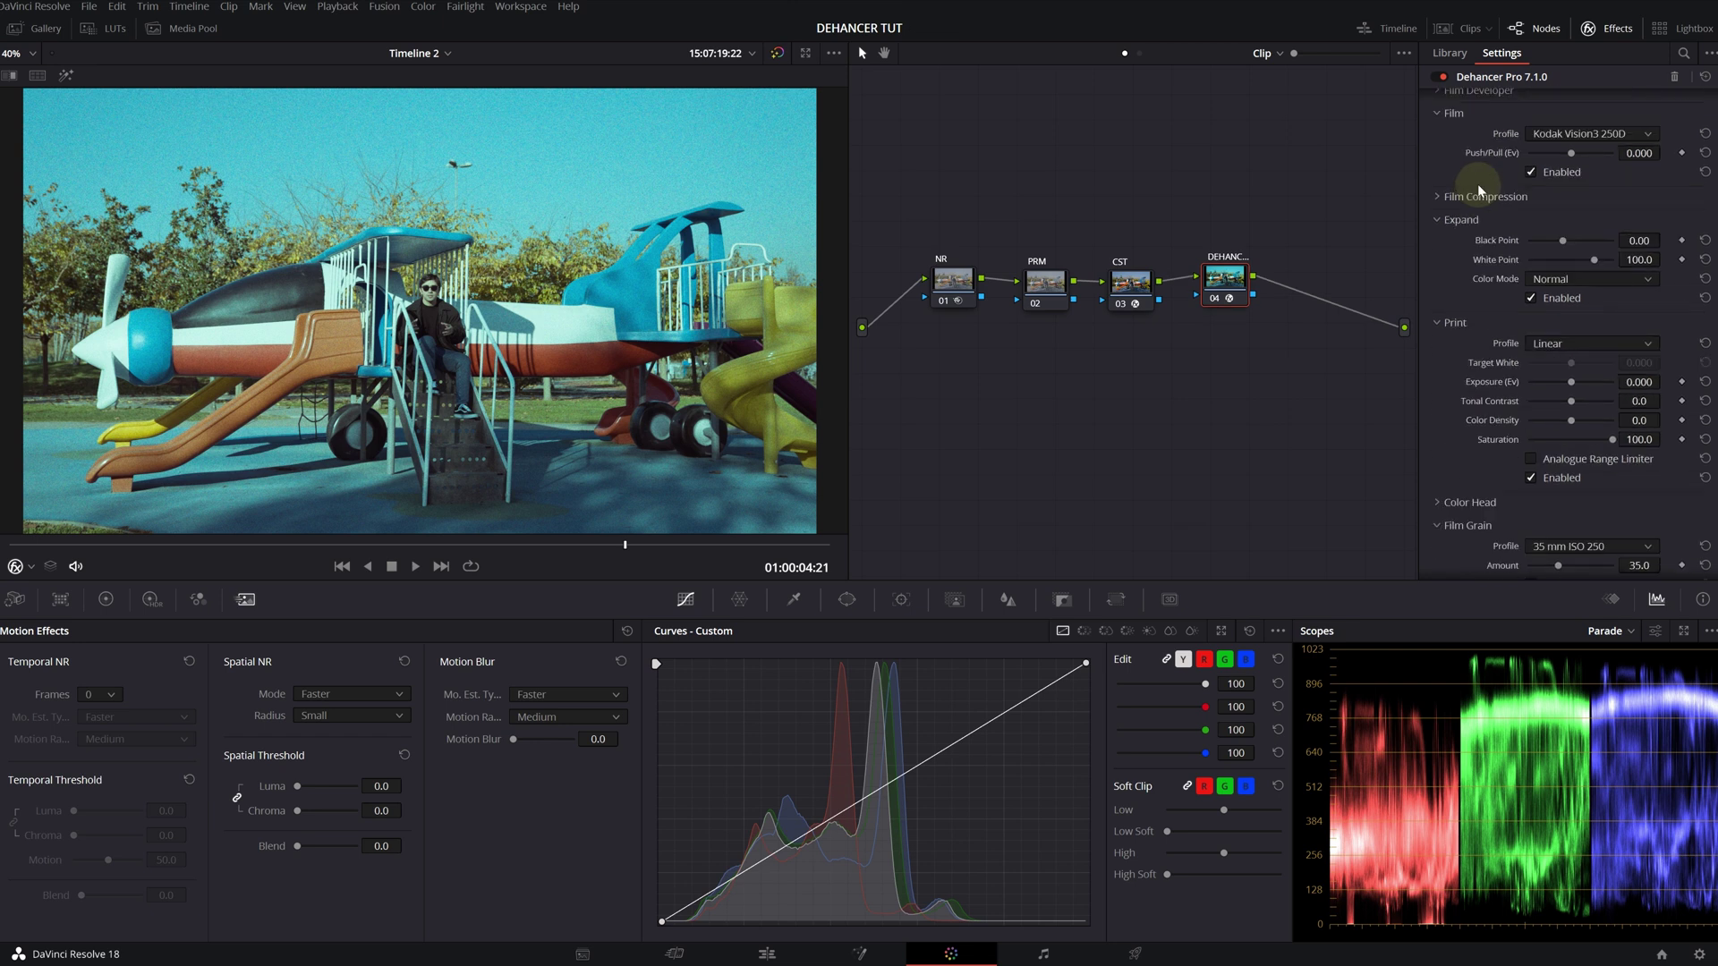
pyautogui.scroll(1, 1468, 196)
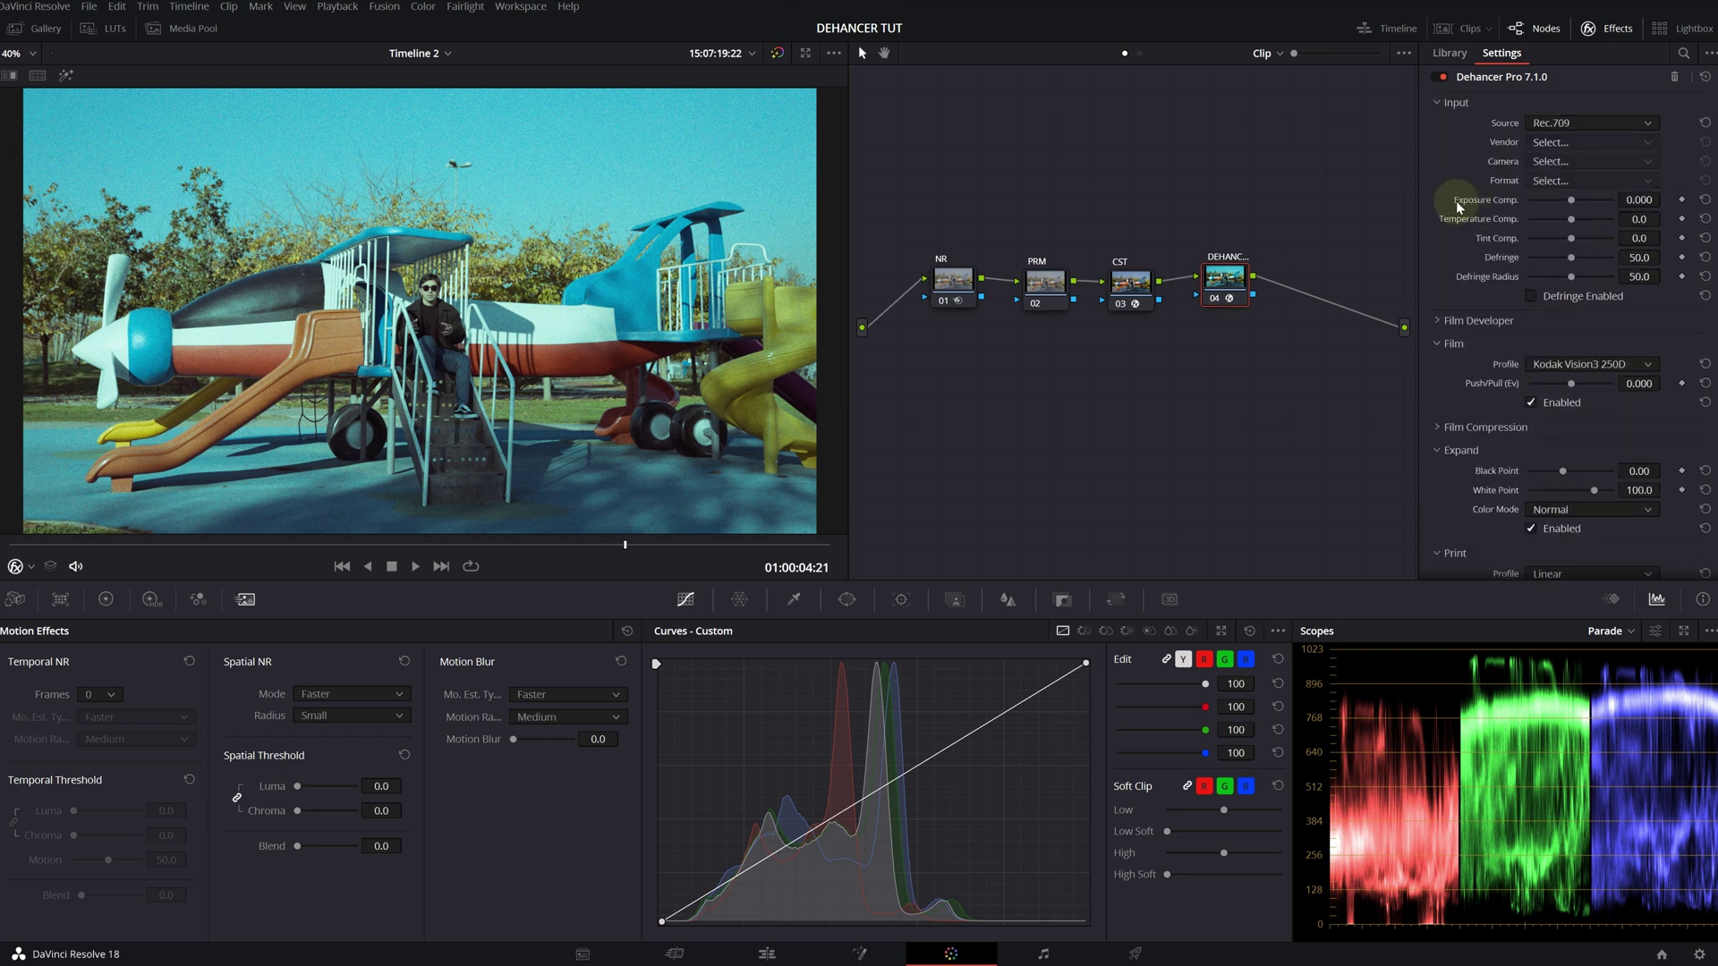
pyautogui.click(1468, 321)
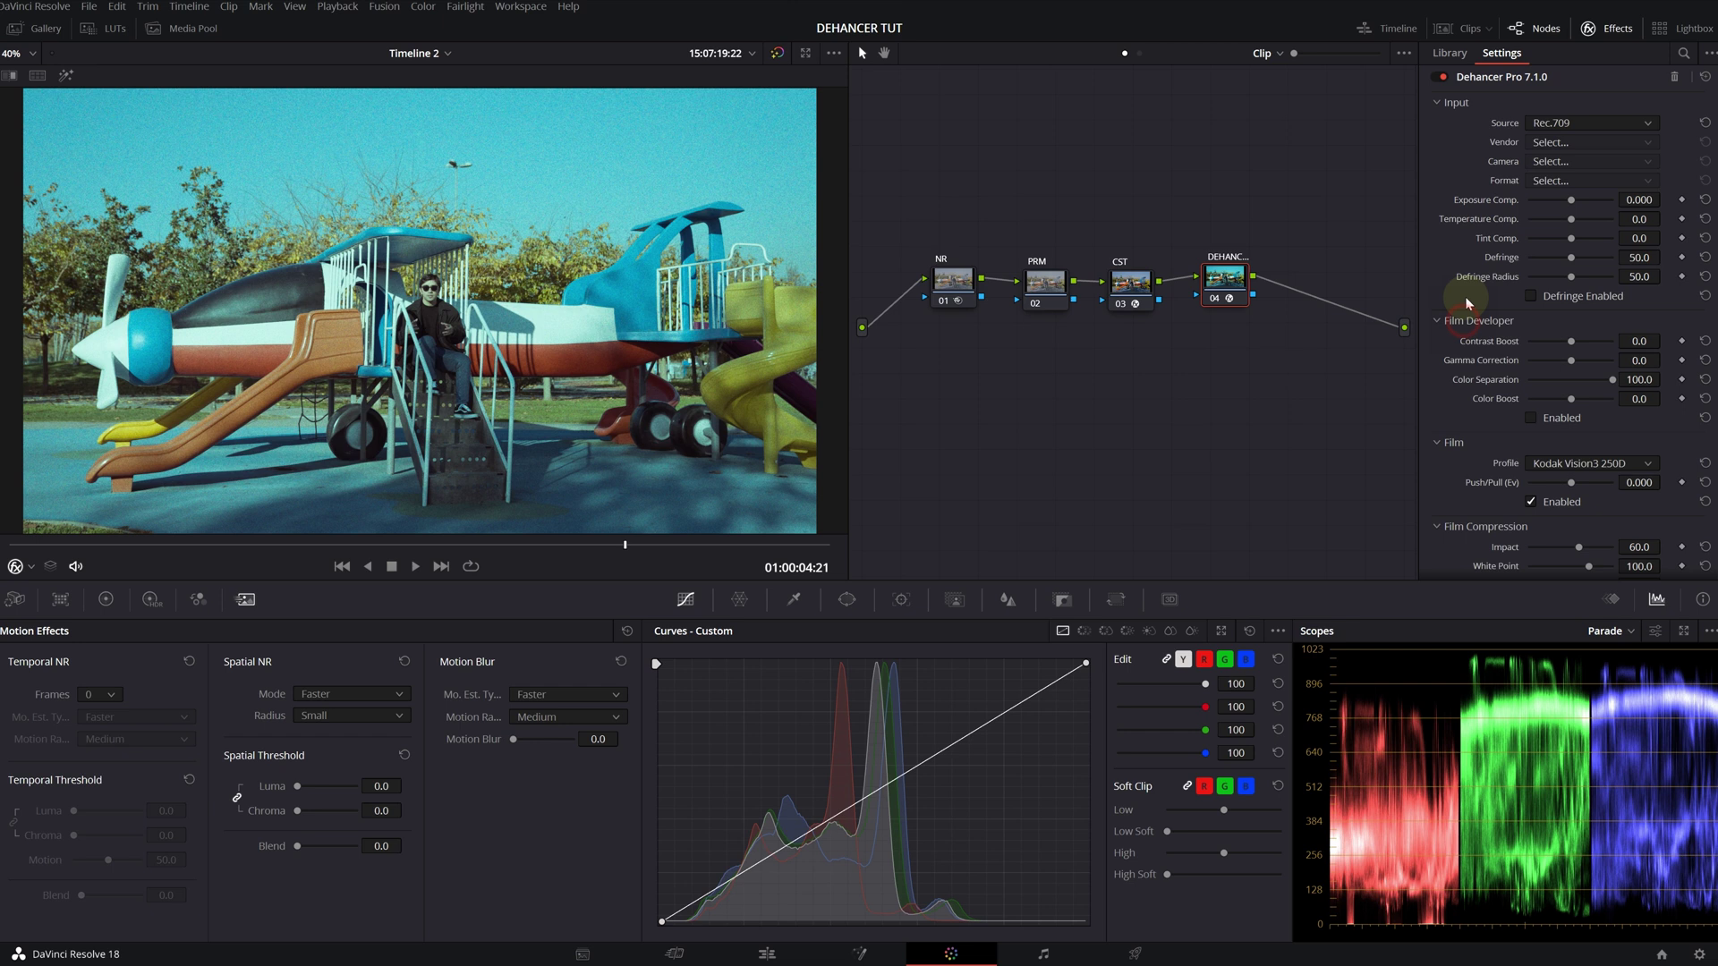
pyautogui.keyDown('alt'); pyautogui.click(1457, 102); pyautogui.keyUp('alt')
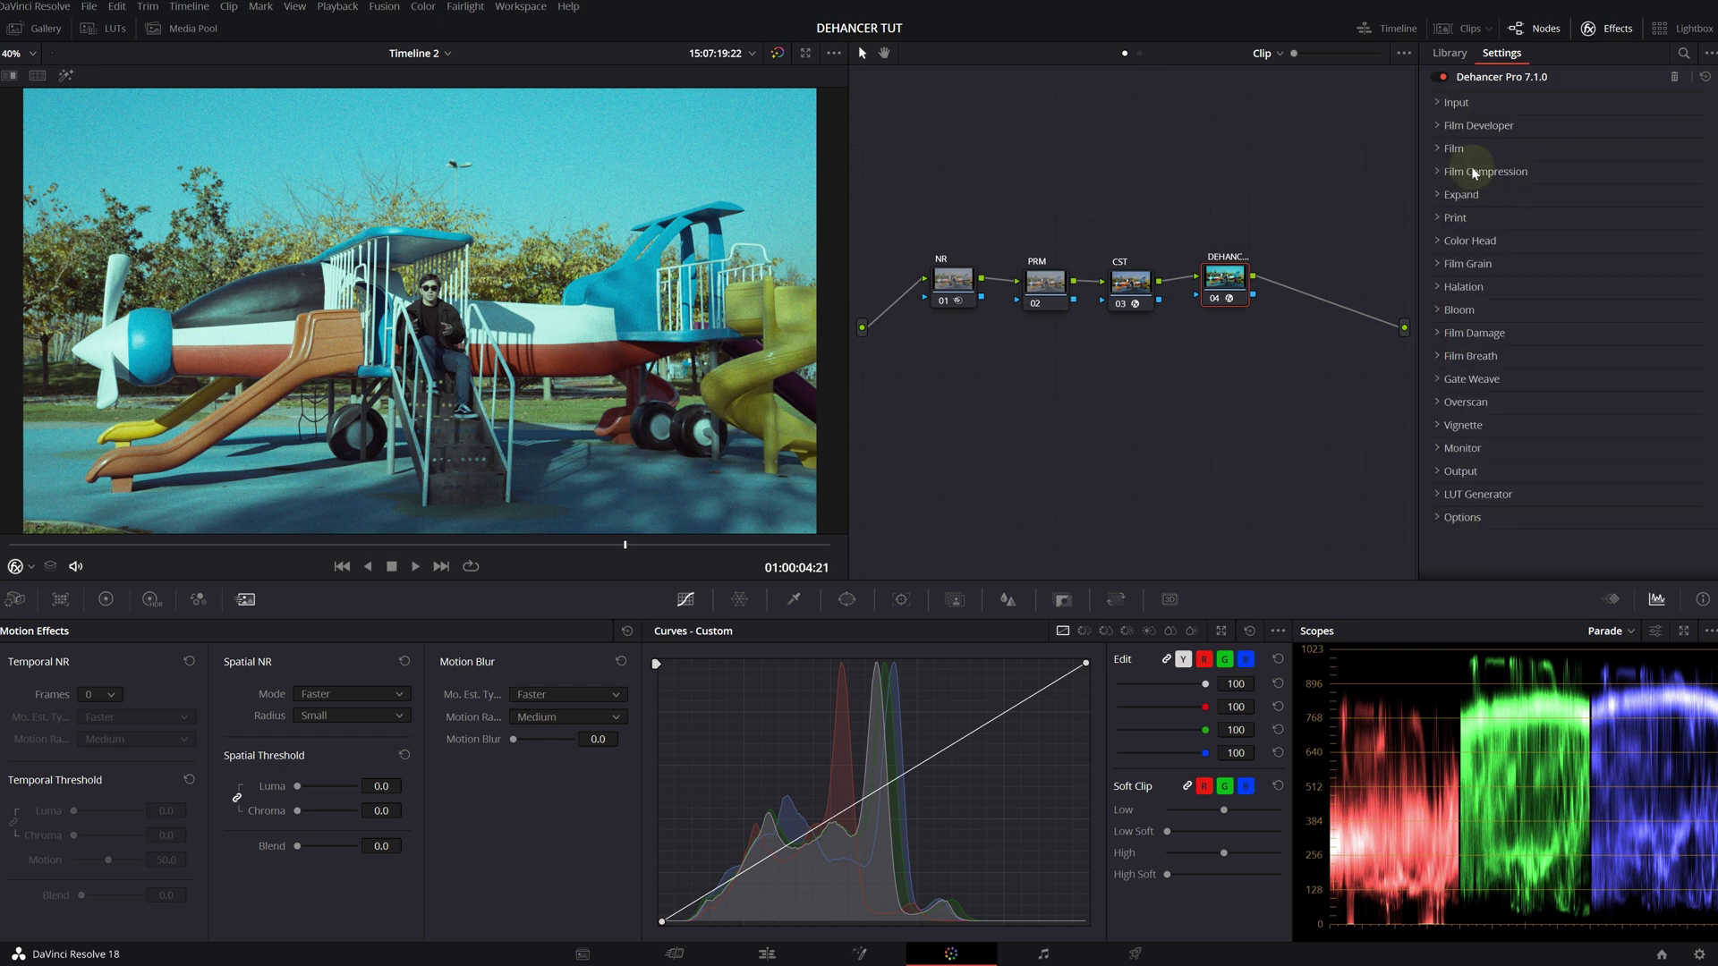
# Step: Set the Dehancer input source to DVR WG/Intermediate and raise Exposure Comp. to 0.181
pyautogui.click(1464, 103)
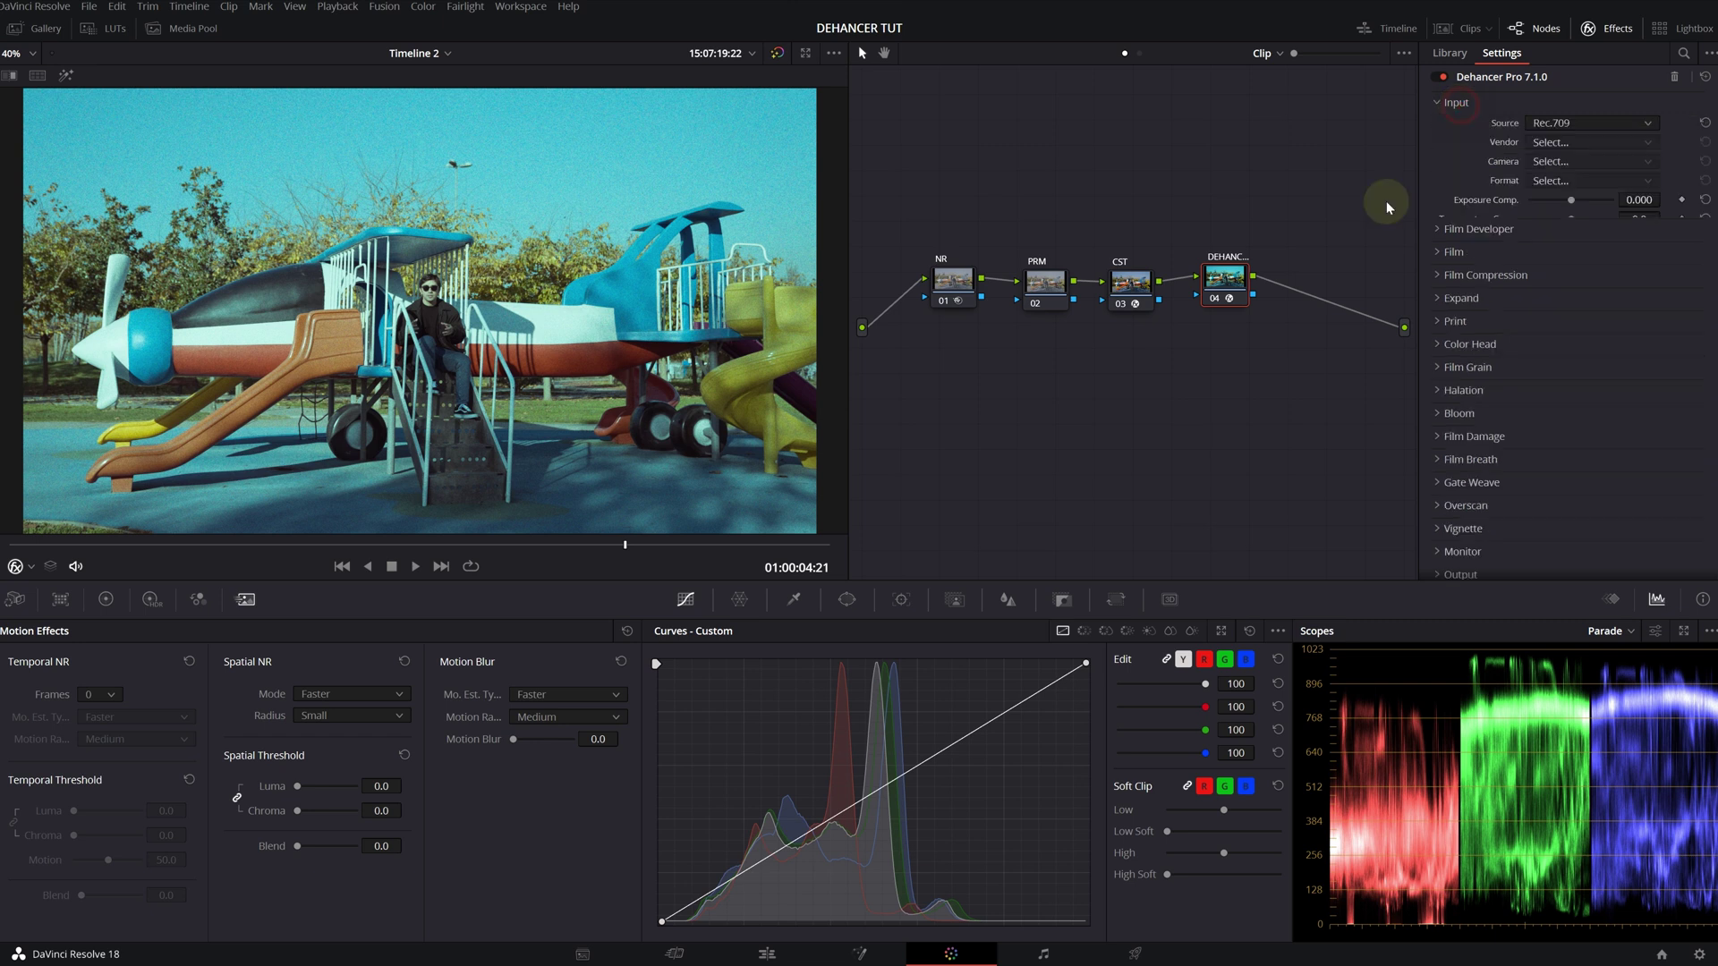
pyautogui.click(1572, 122)
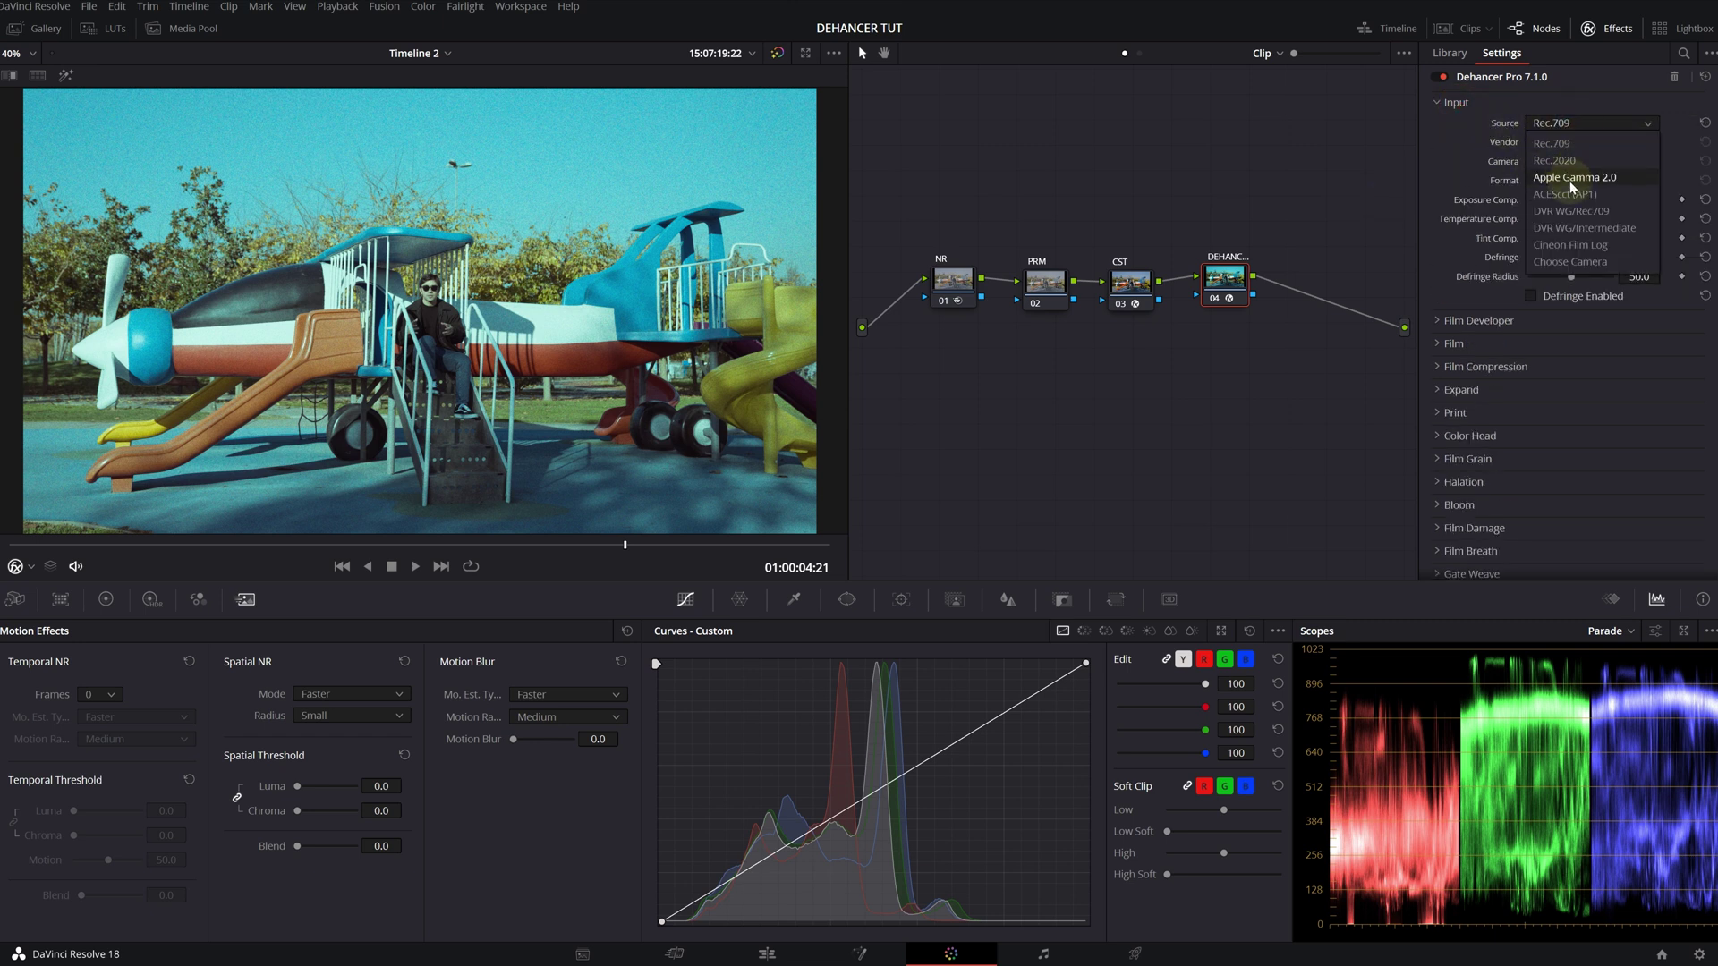
pyautogui.click(1586, 227)
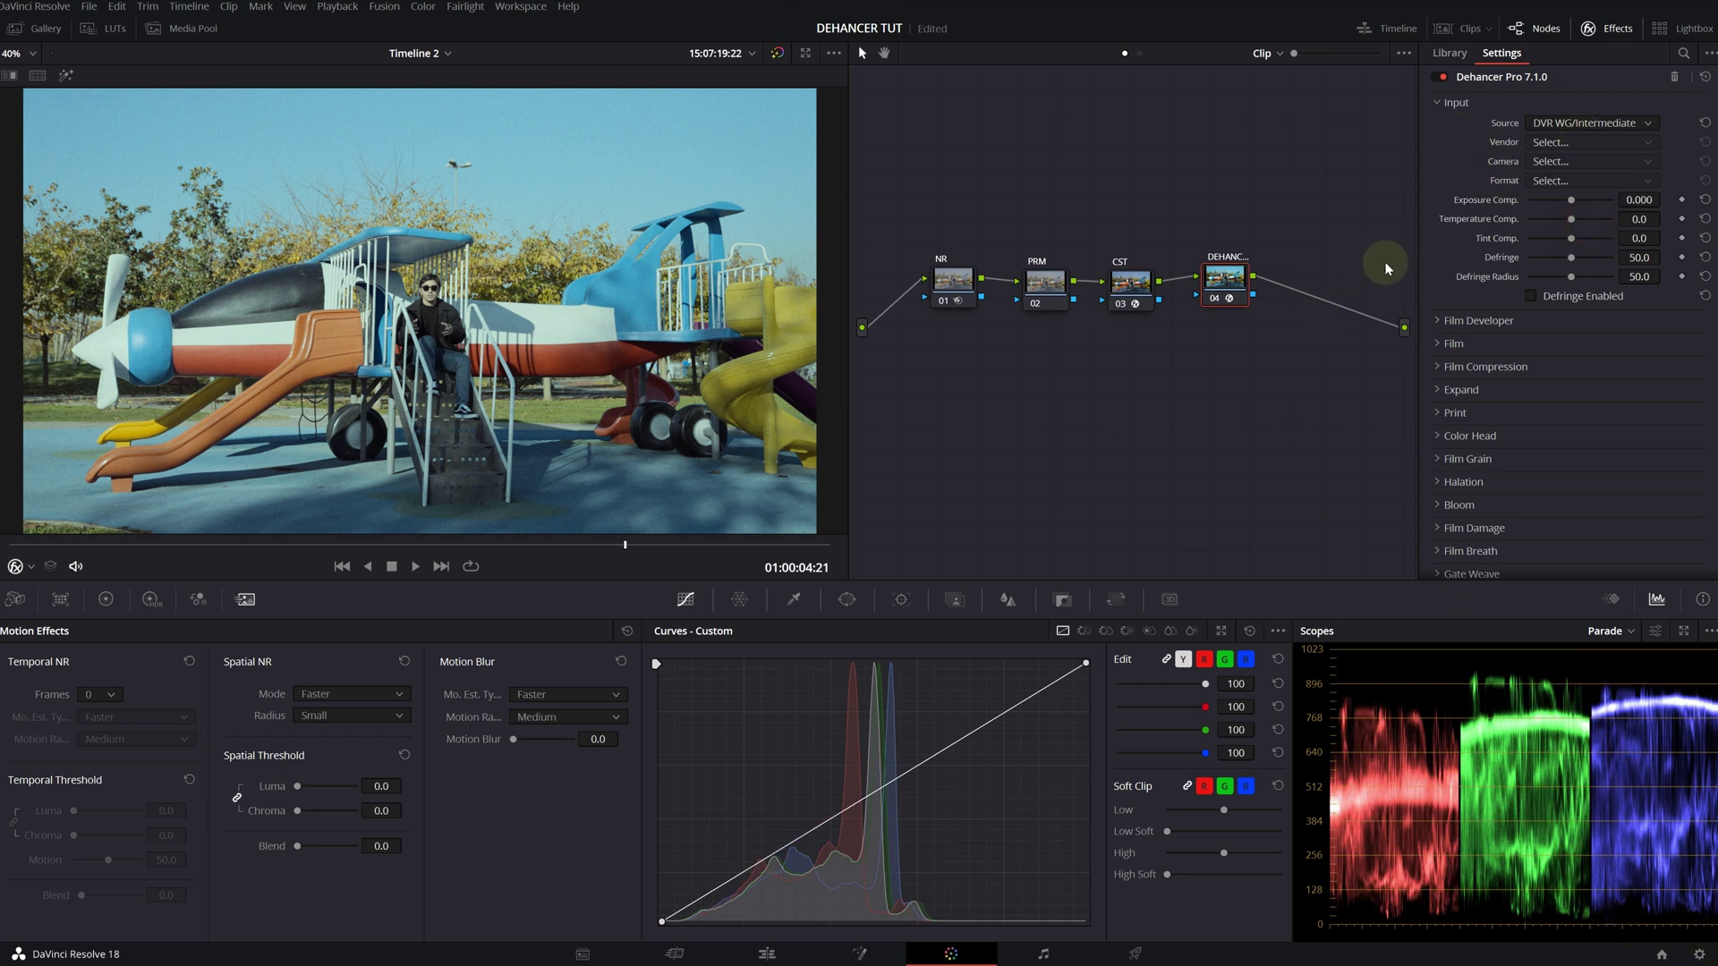
pyautogui.moveTo(1646, 204)
pyautogui.mouseDown()
pyautogui.moveTo(1680, 204)
pyautogui.moveTo(1655, 200)
pyautogui.moveTo(1665, 218)
pyautogui.mouseUp()
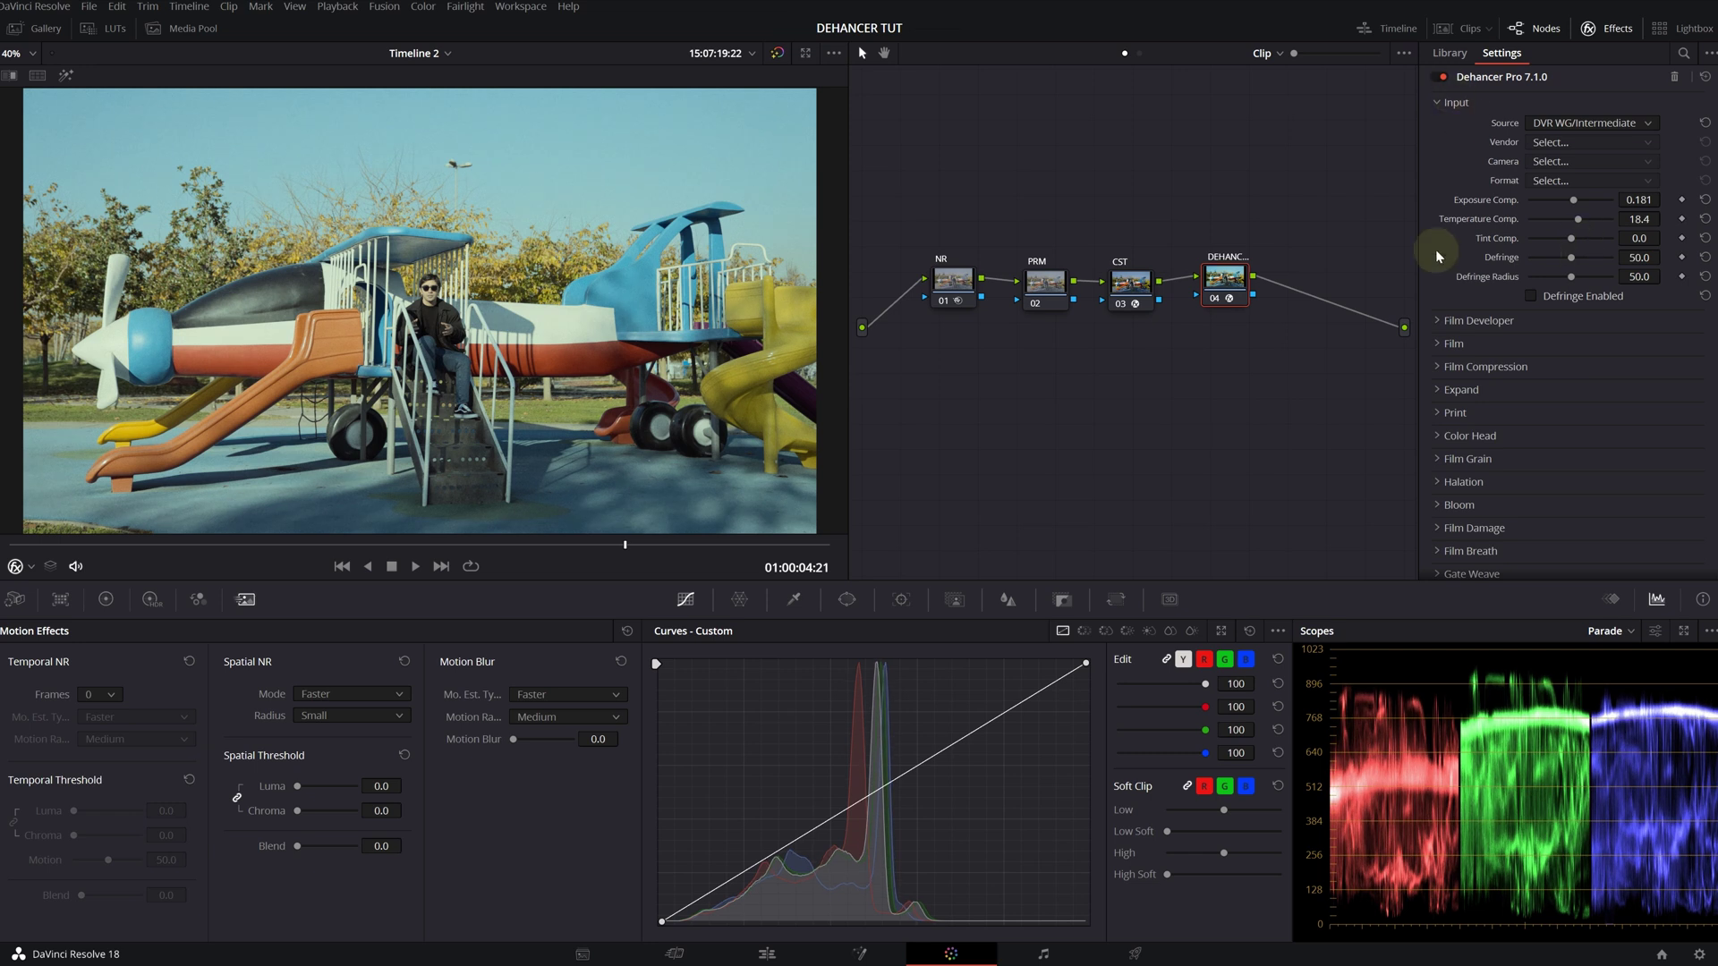
# Step: Set the print profile to Kodak 2383 Print Film after trying Kodak Endura Glossy Paper
pyautogui.scroll(-3, 1446, 179)
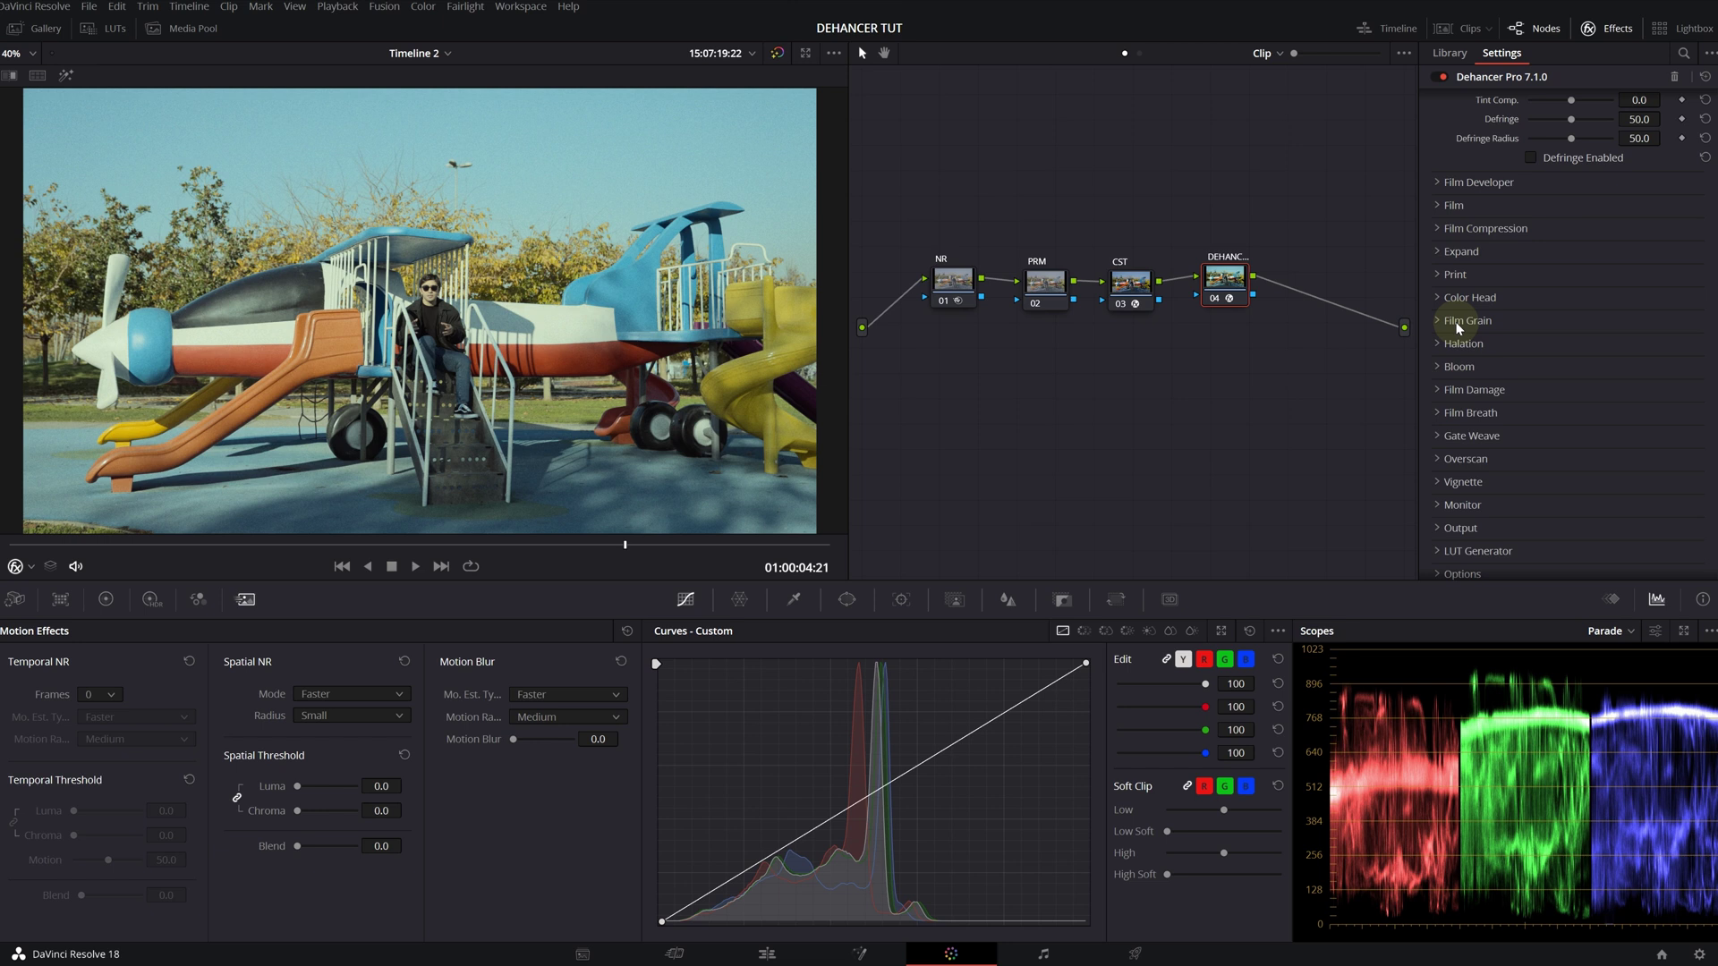
pyautogui.click(1451, 276)
pyautogui.click(1550, 296)
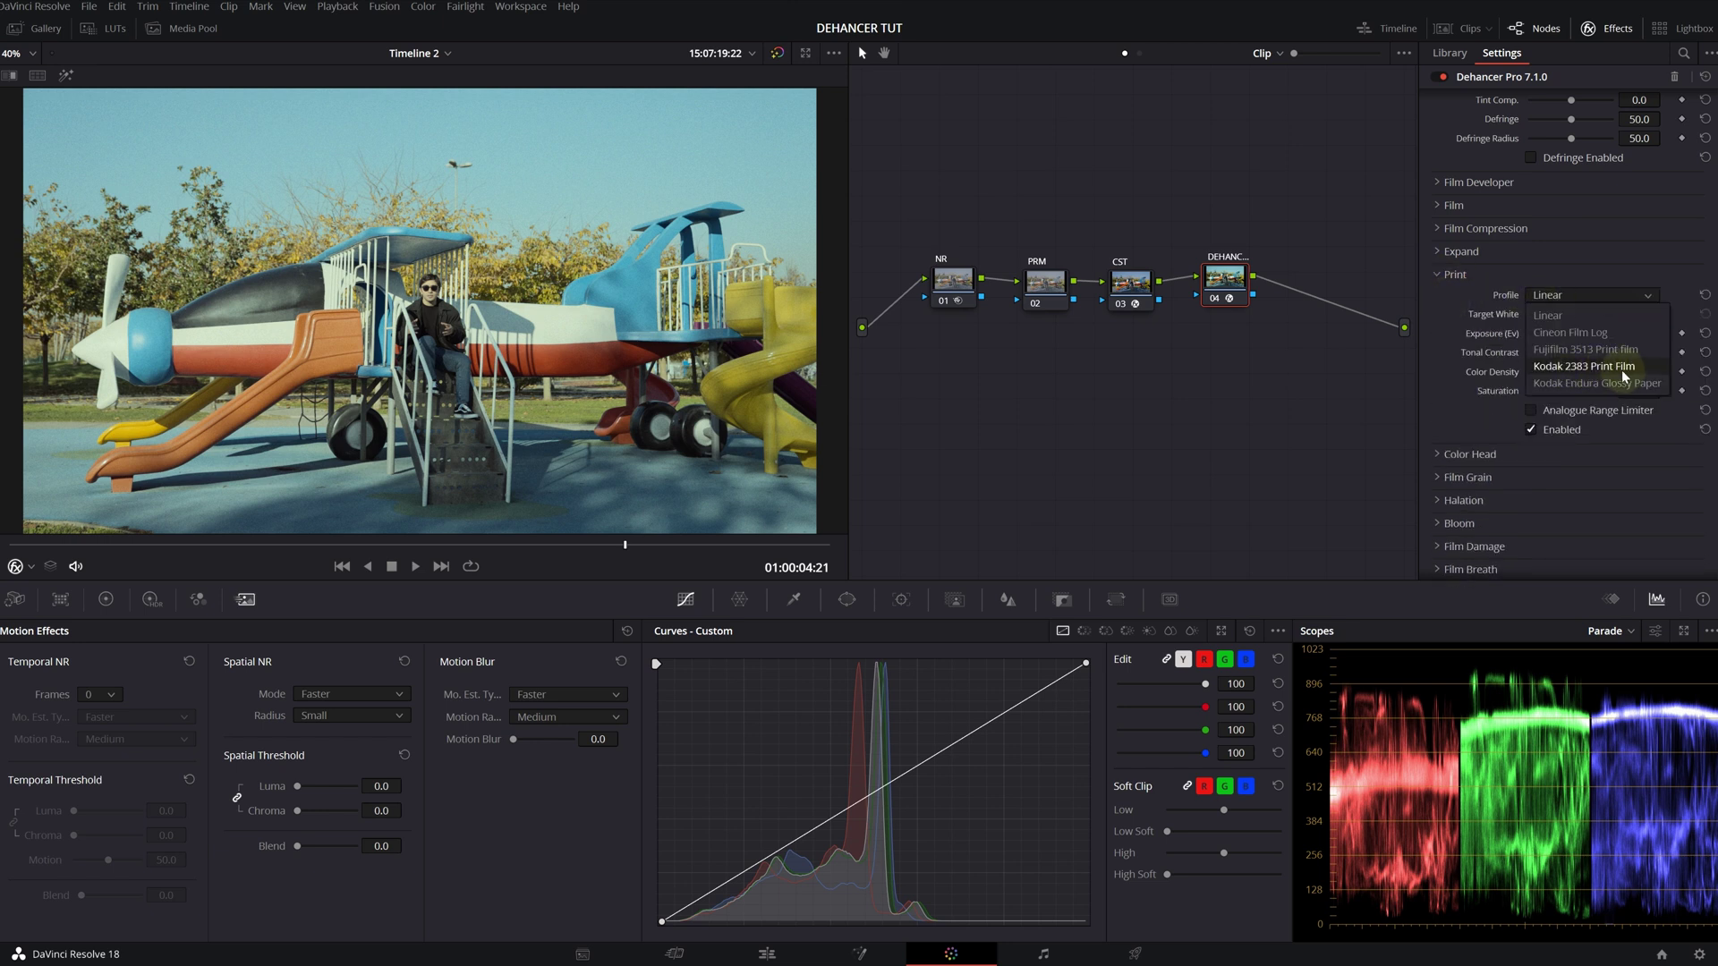
pyautogui.click(1622, 369)
pyautogui.click(1573, 294)
pyautogui.click(1582, 383)
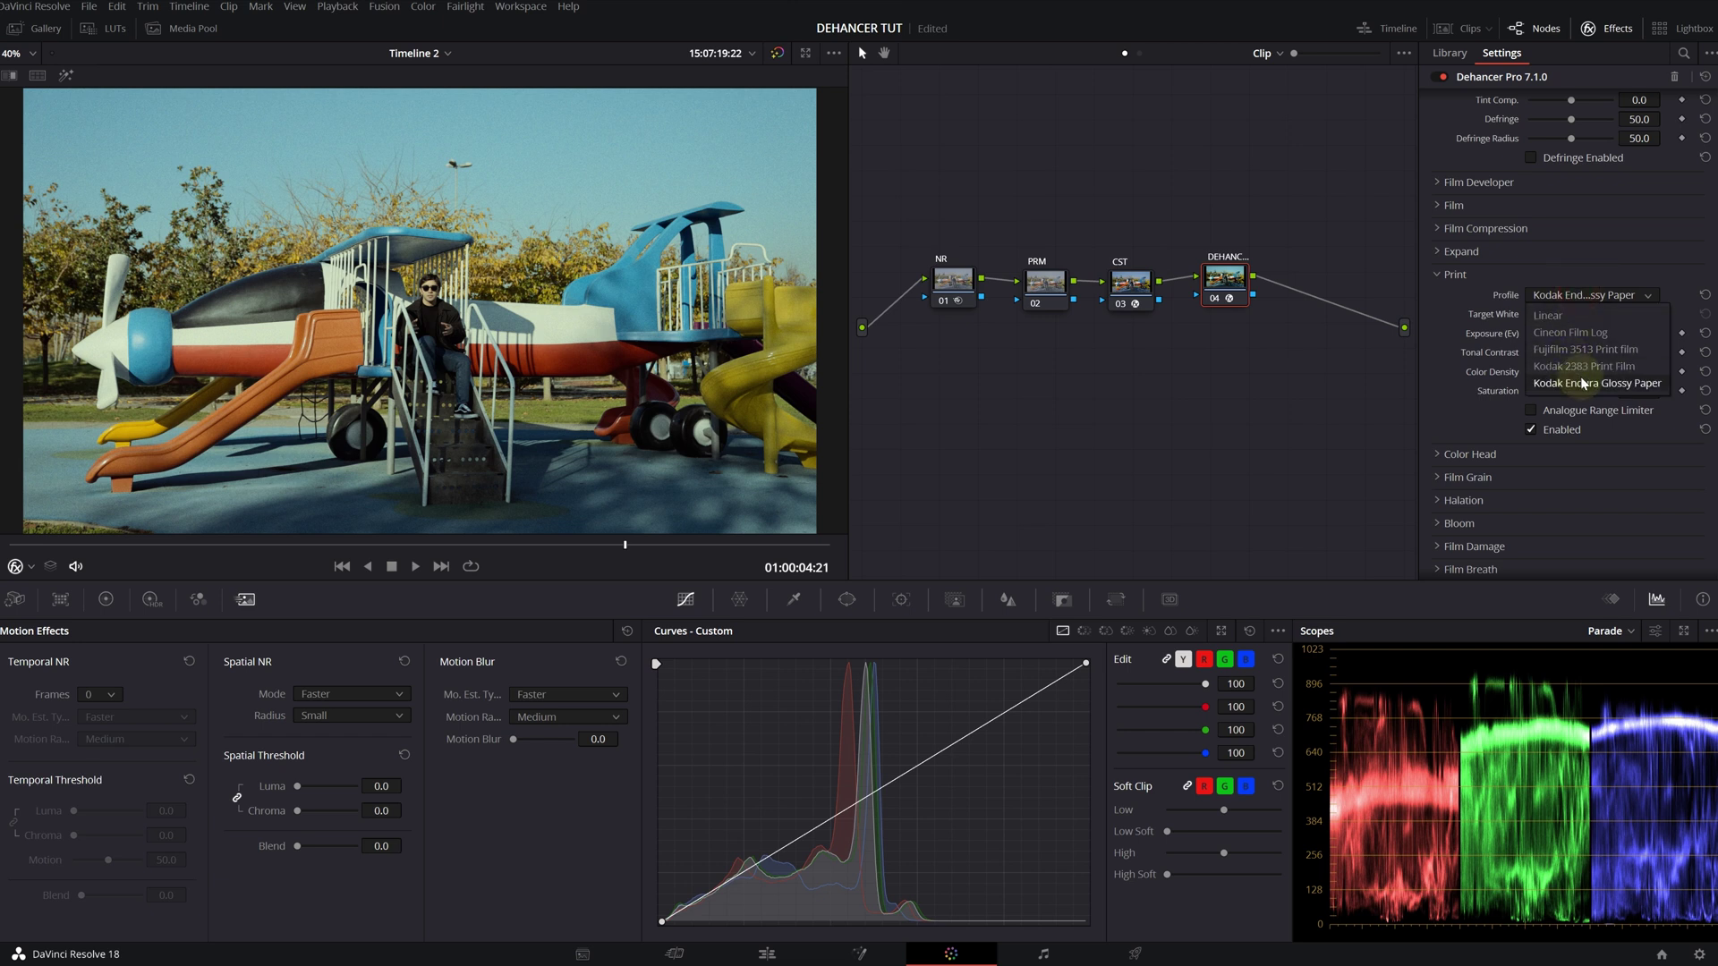
pyautogui.click(1588, 367)
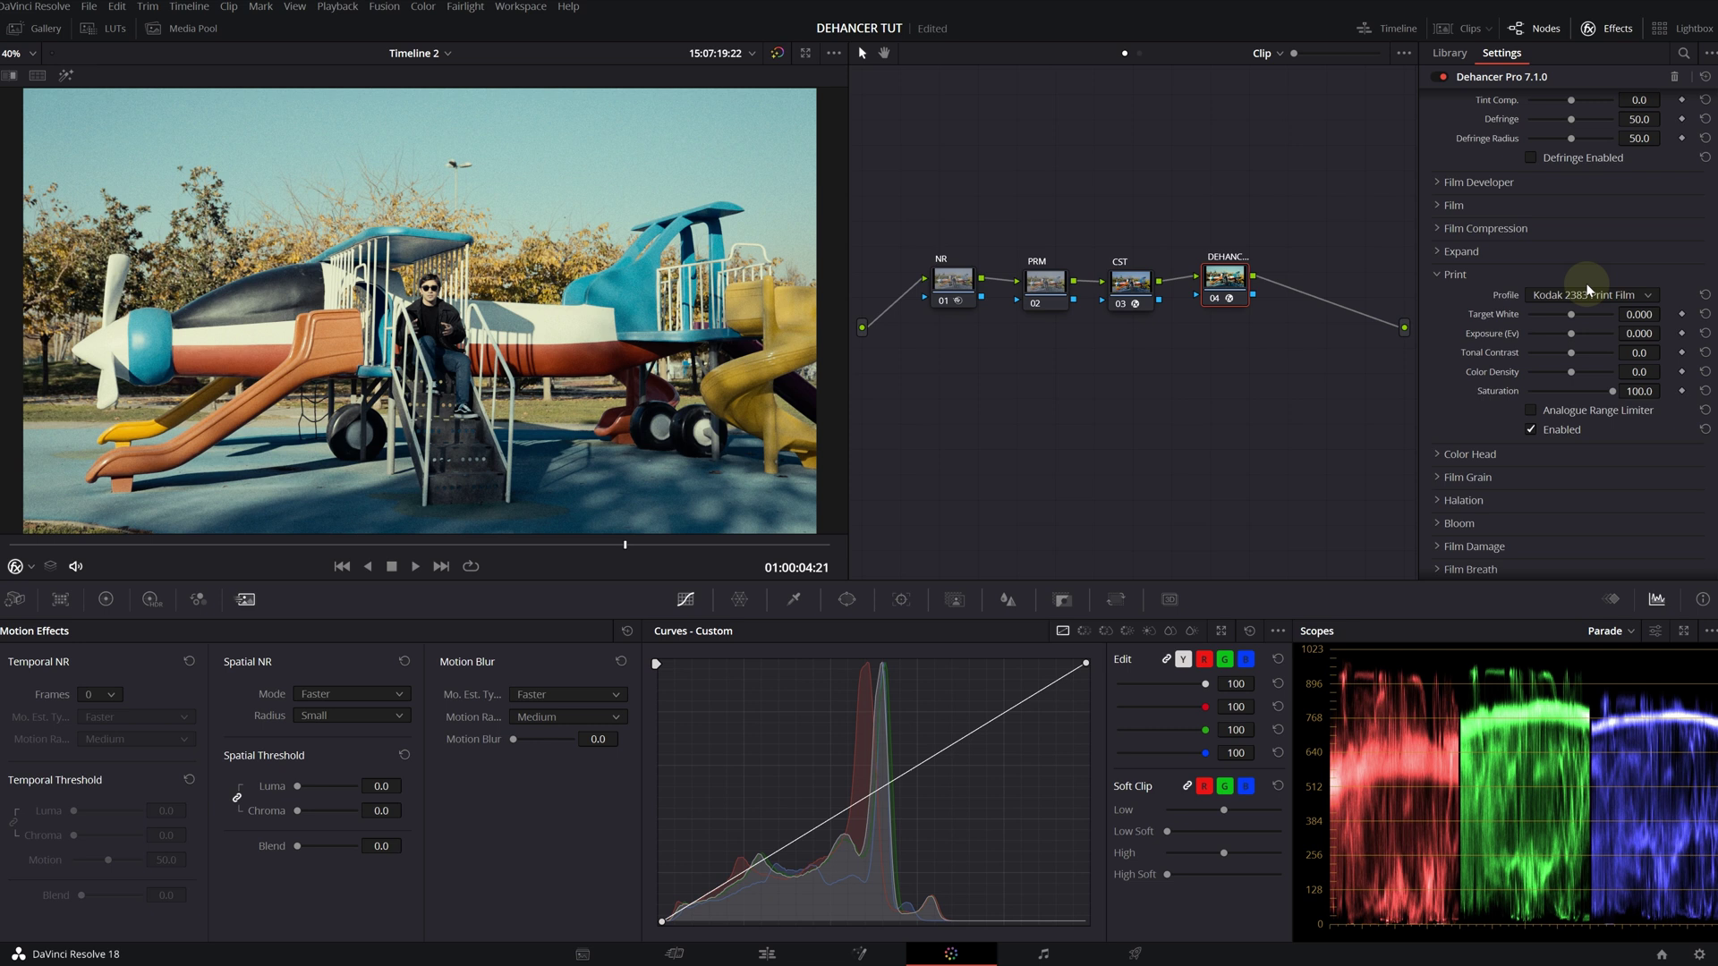
# Step: Try the Agfa Agfacolor Portrait XPS 160 film stock in the Film section
pyautogui.scroll(2, 1506, 396)
pyautogui.scroll(1, 1506, 397)
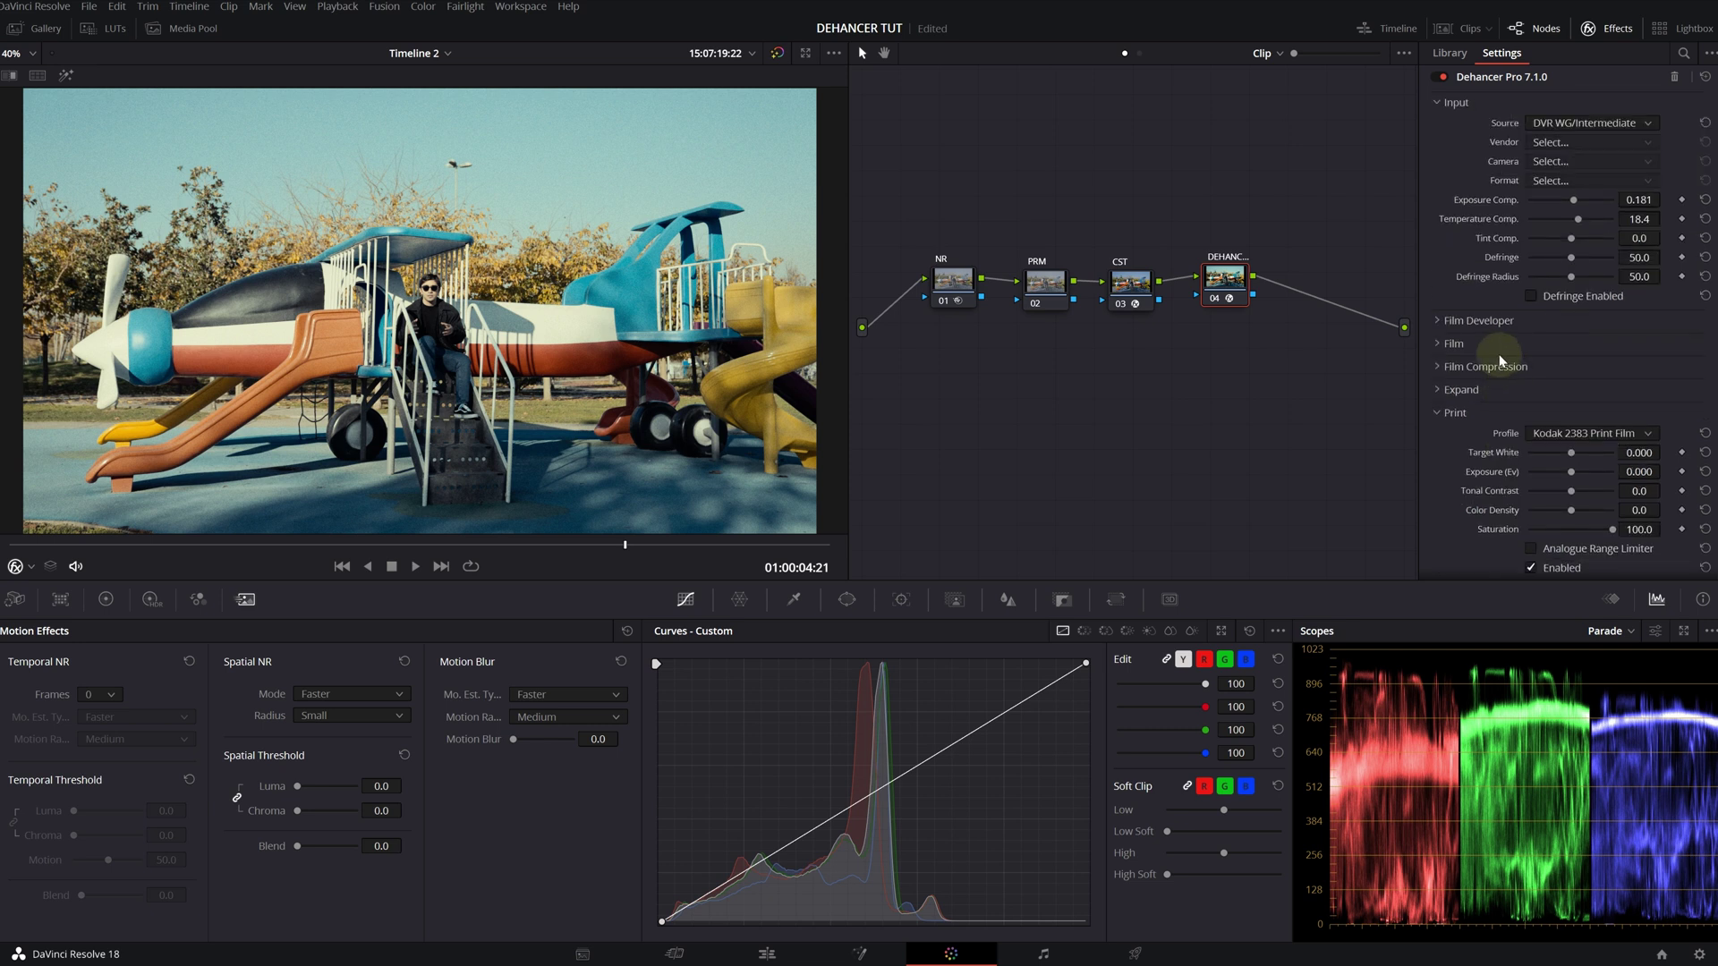
pyautogui.click(1437, 344)
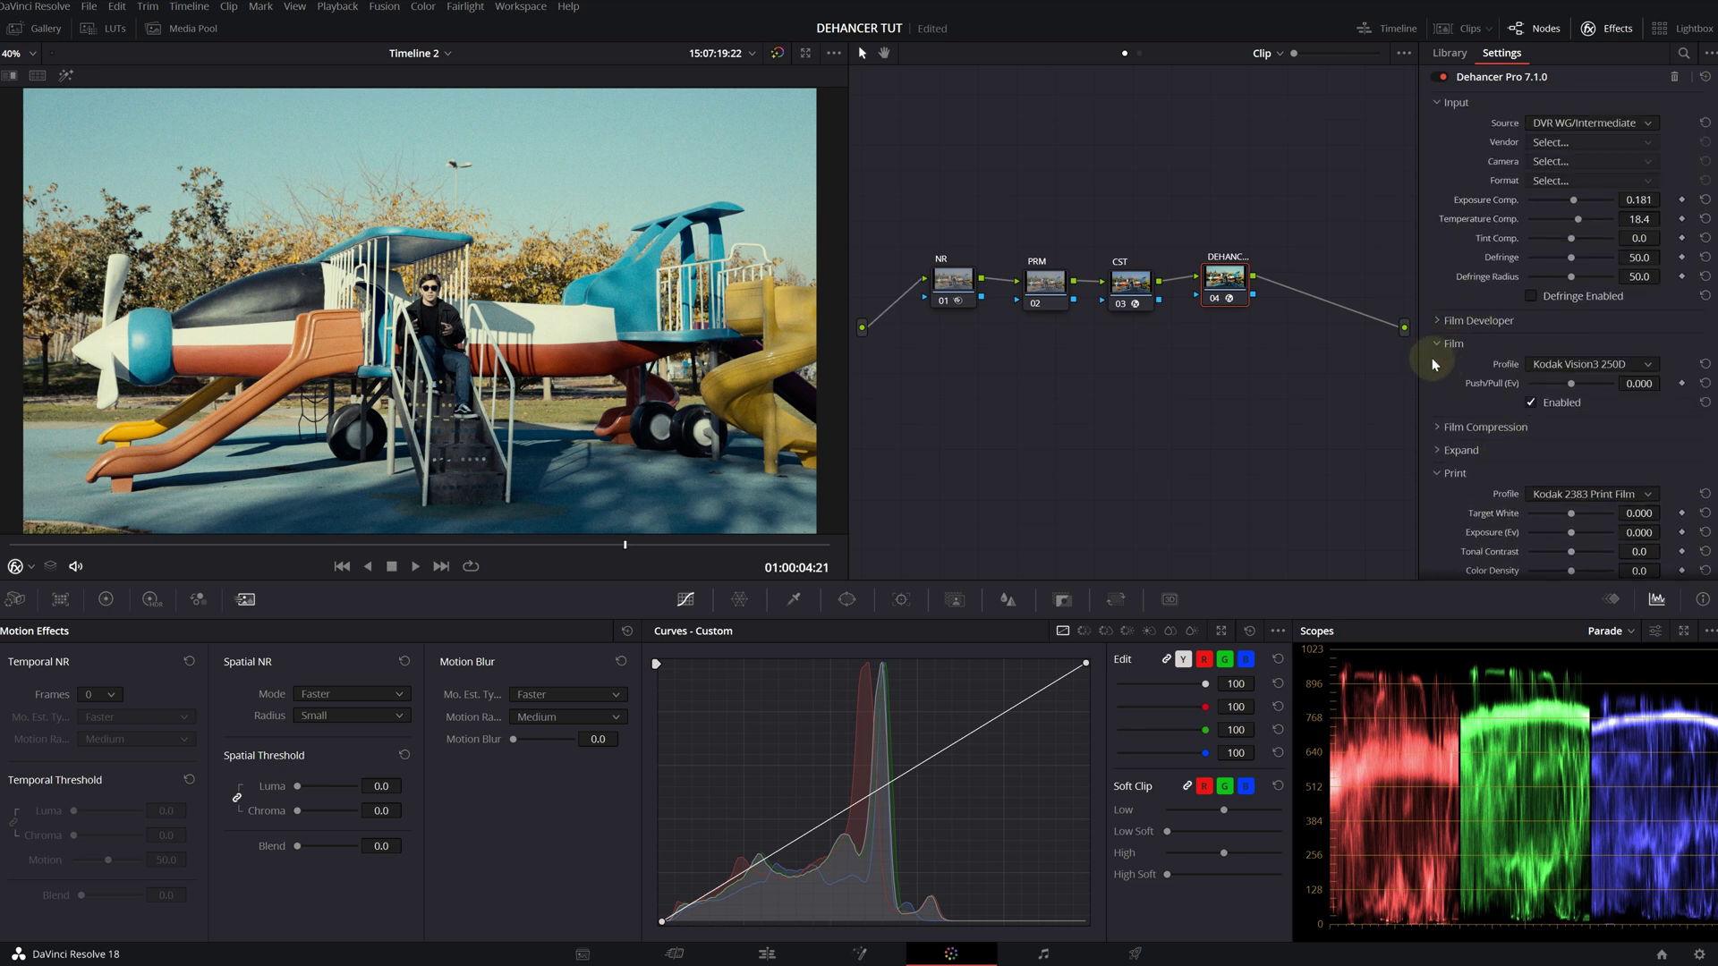
pyautogui.scroll(-1, 1432, 358)
pyautogui.click(1561, 316)
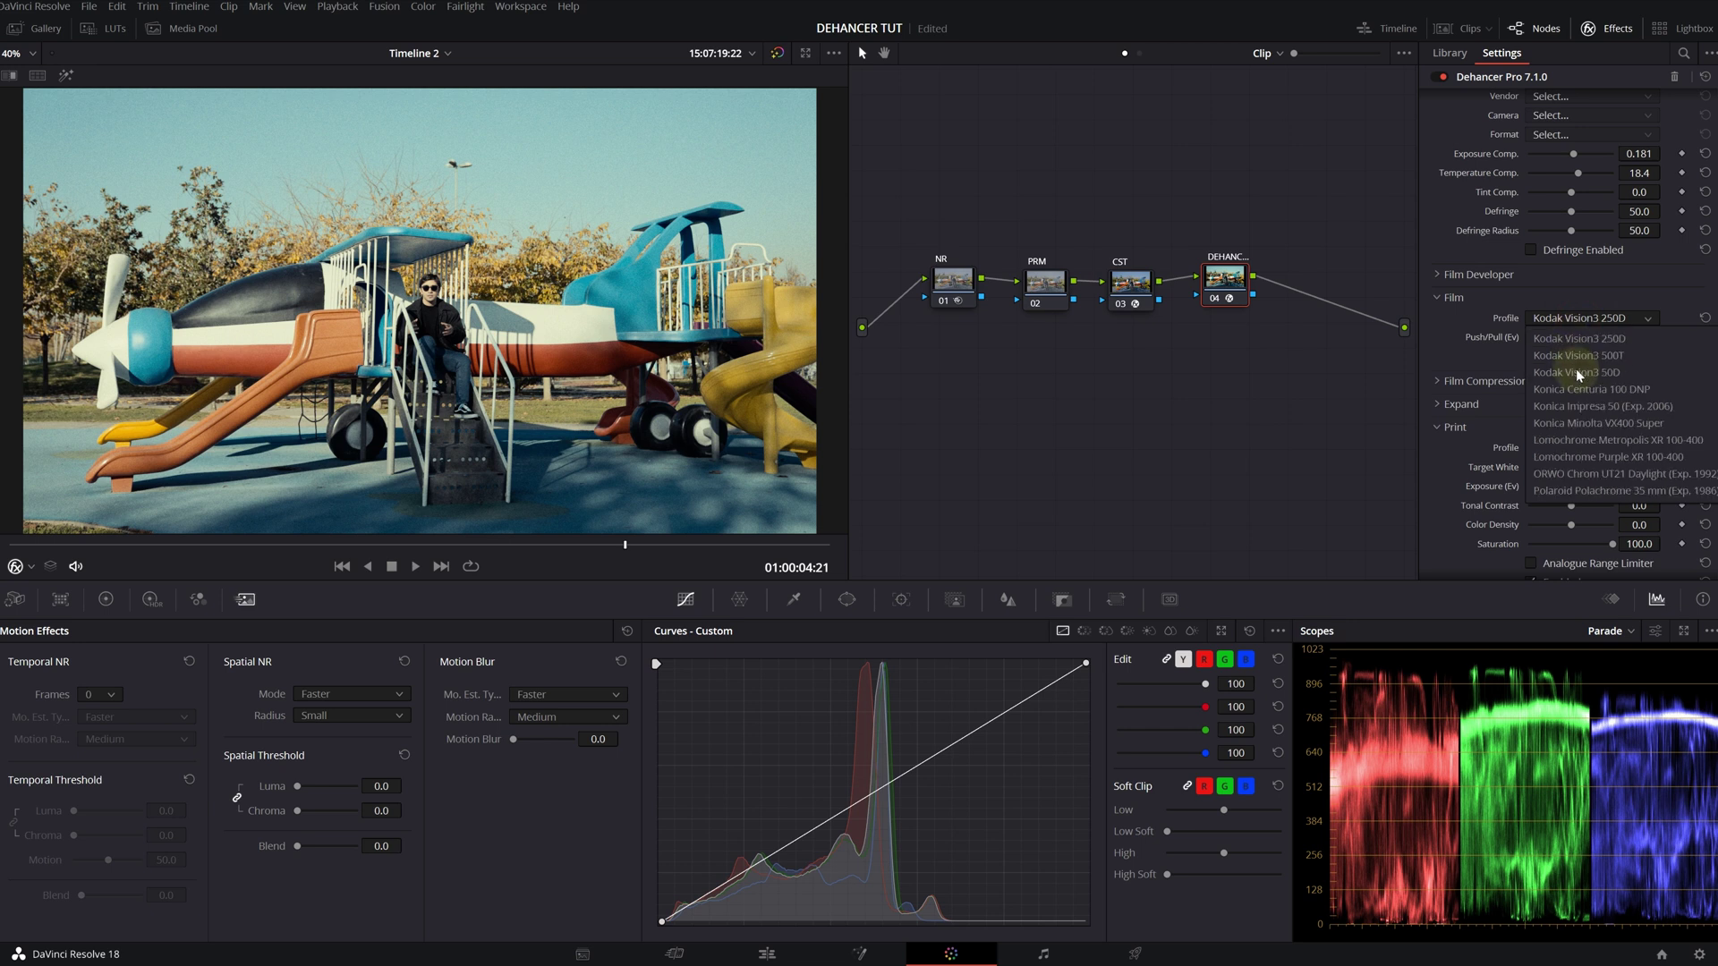
pyautogui.scroll(3, 1576, 369)
pyautogui.scroll(10, 1570, 448)
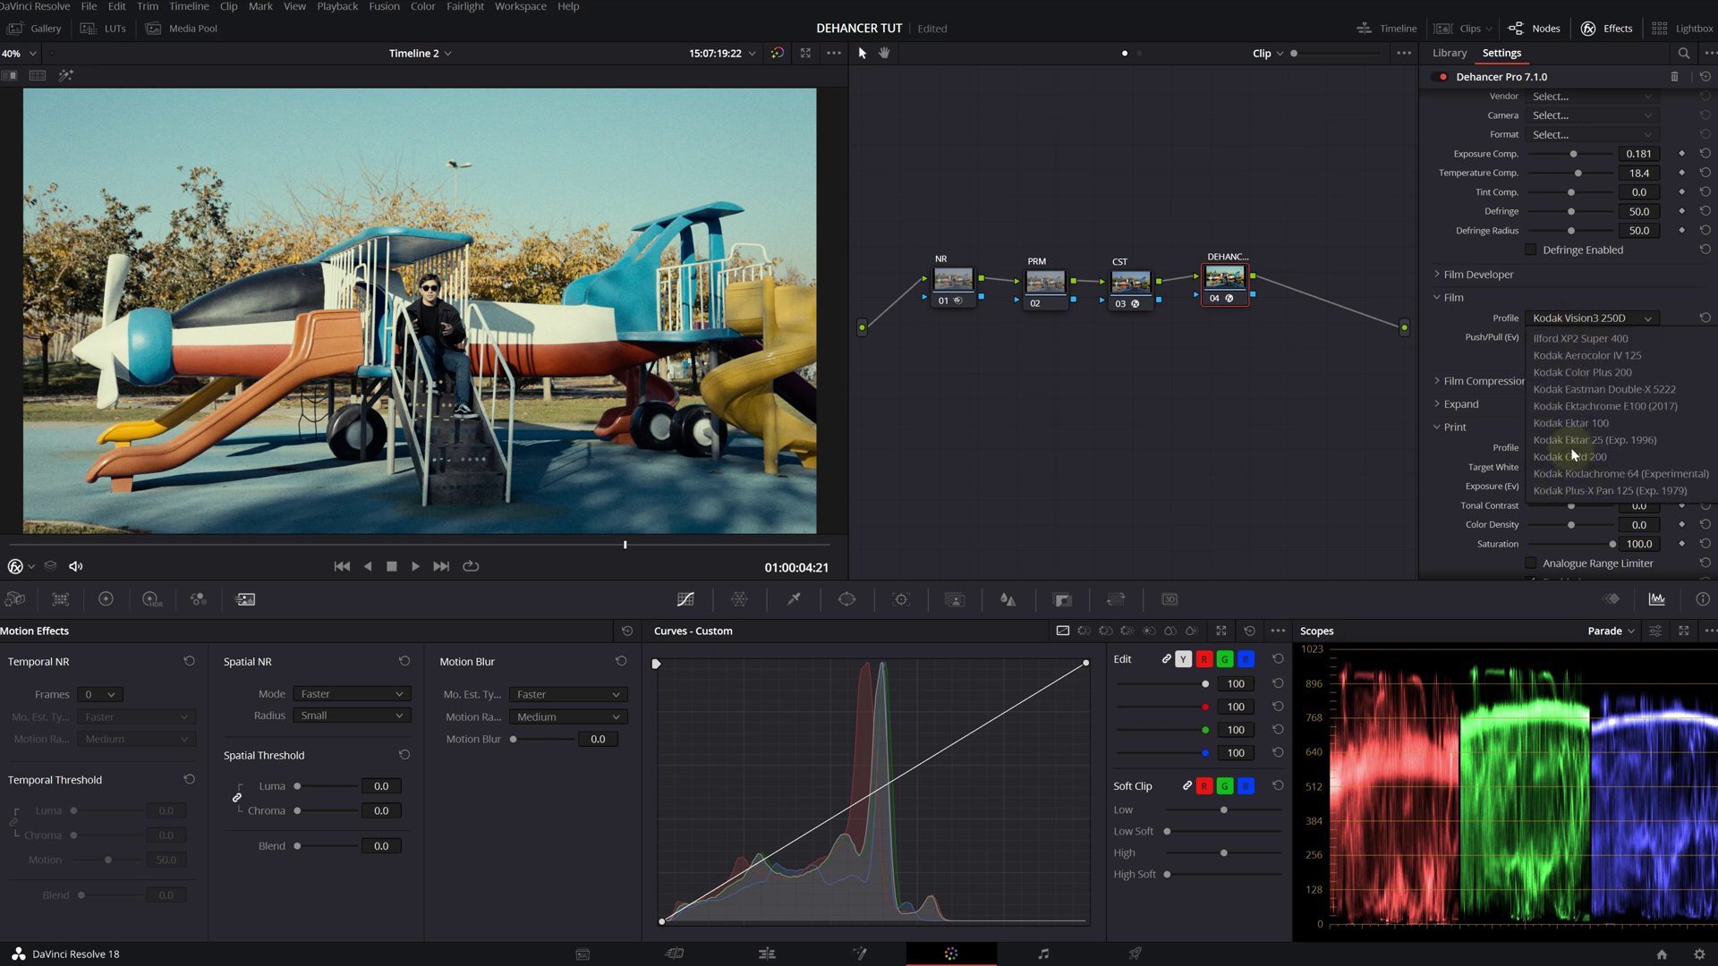
pyautogui.click(1561, 372)
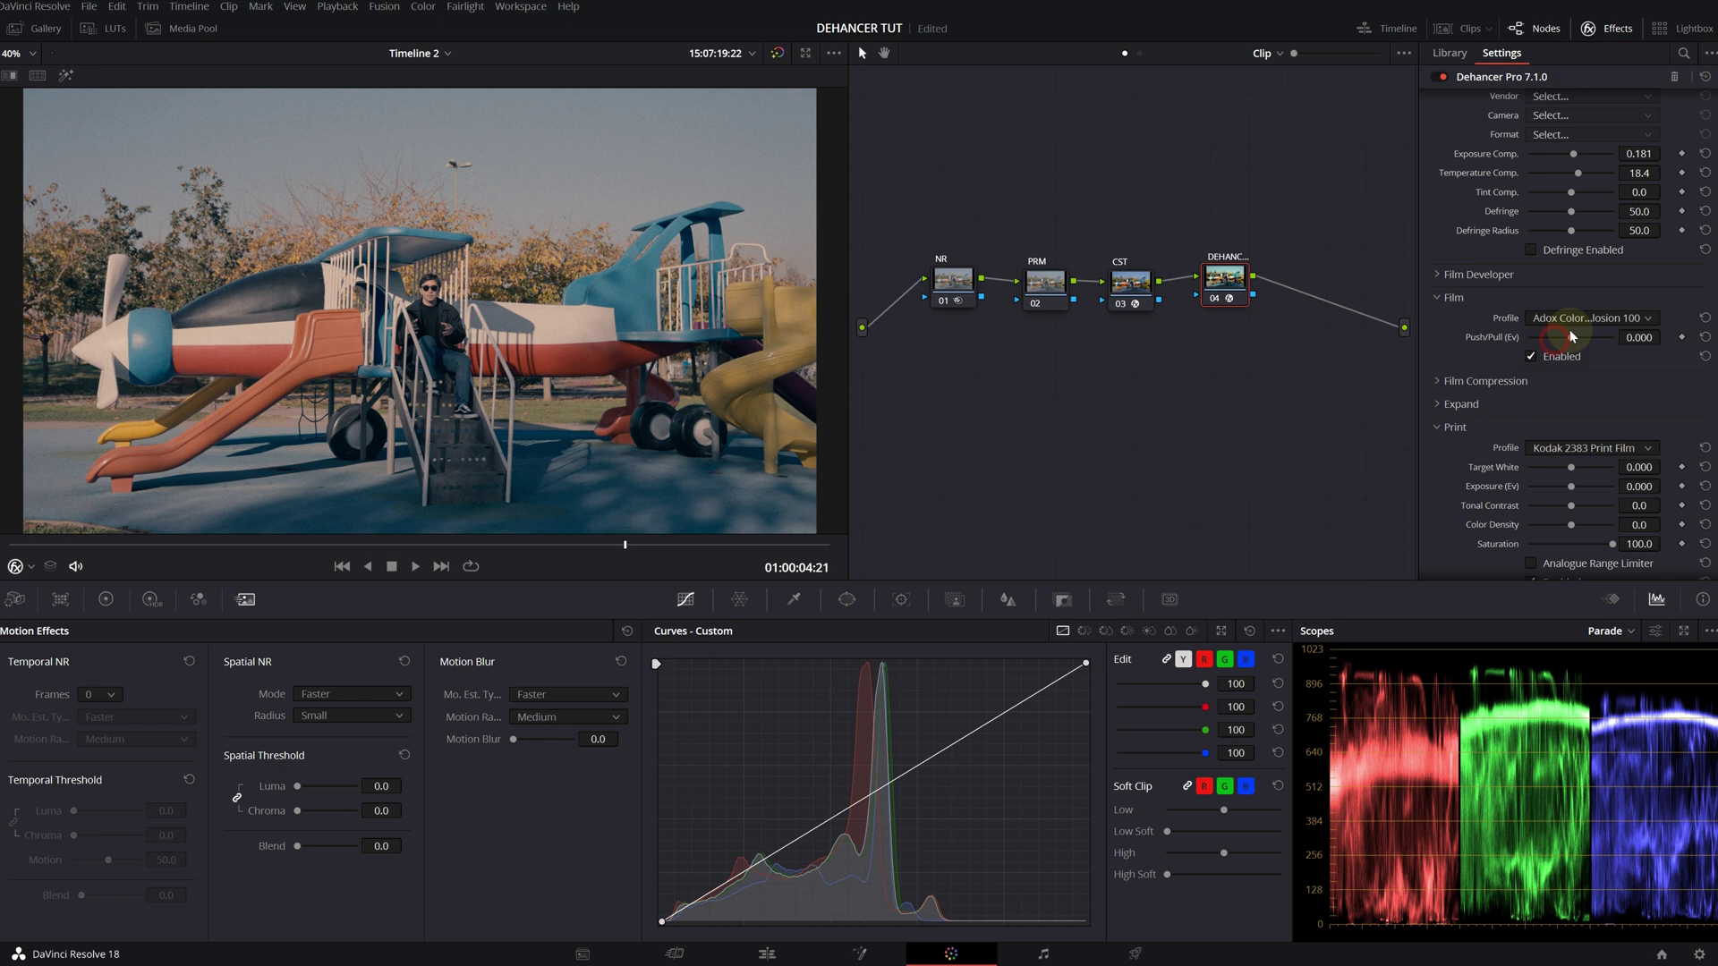
# Step: Settle on the Kodak Vision3 250D film stock from the profile list
pyautogui.scroll(-3, 1562, 318)
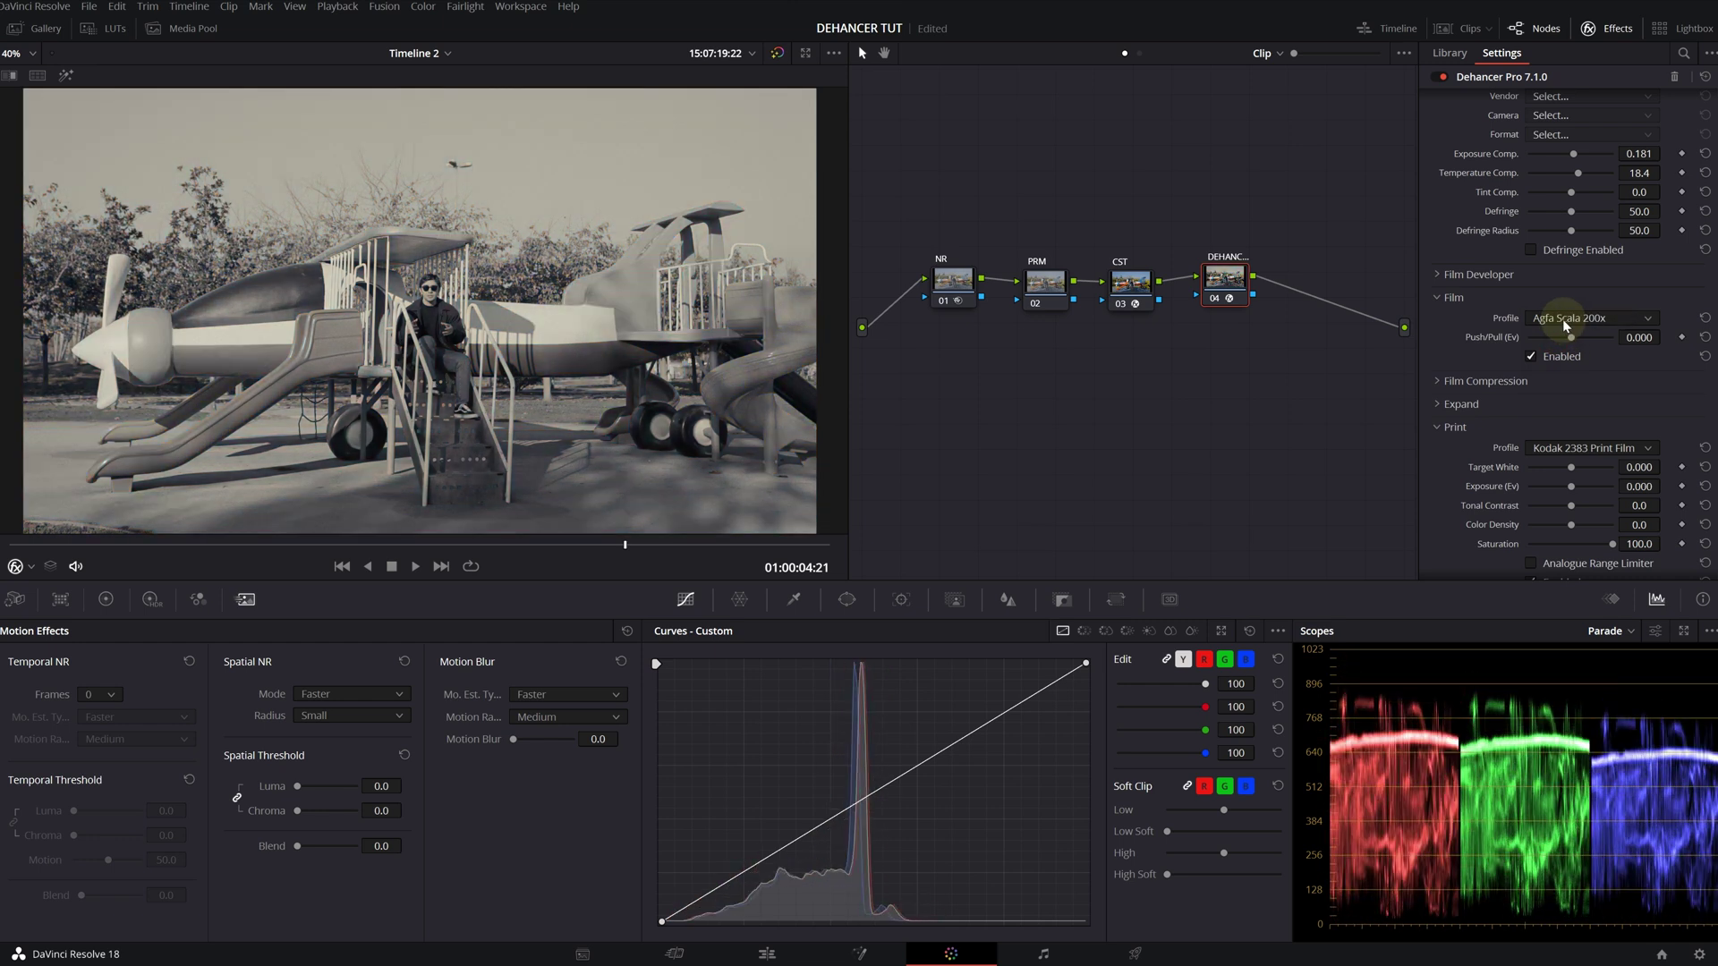
pyautogui.scroll(-3, 1563, 319)
pyautogui.scroll(-3, 1563, 319)
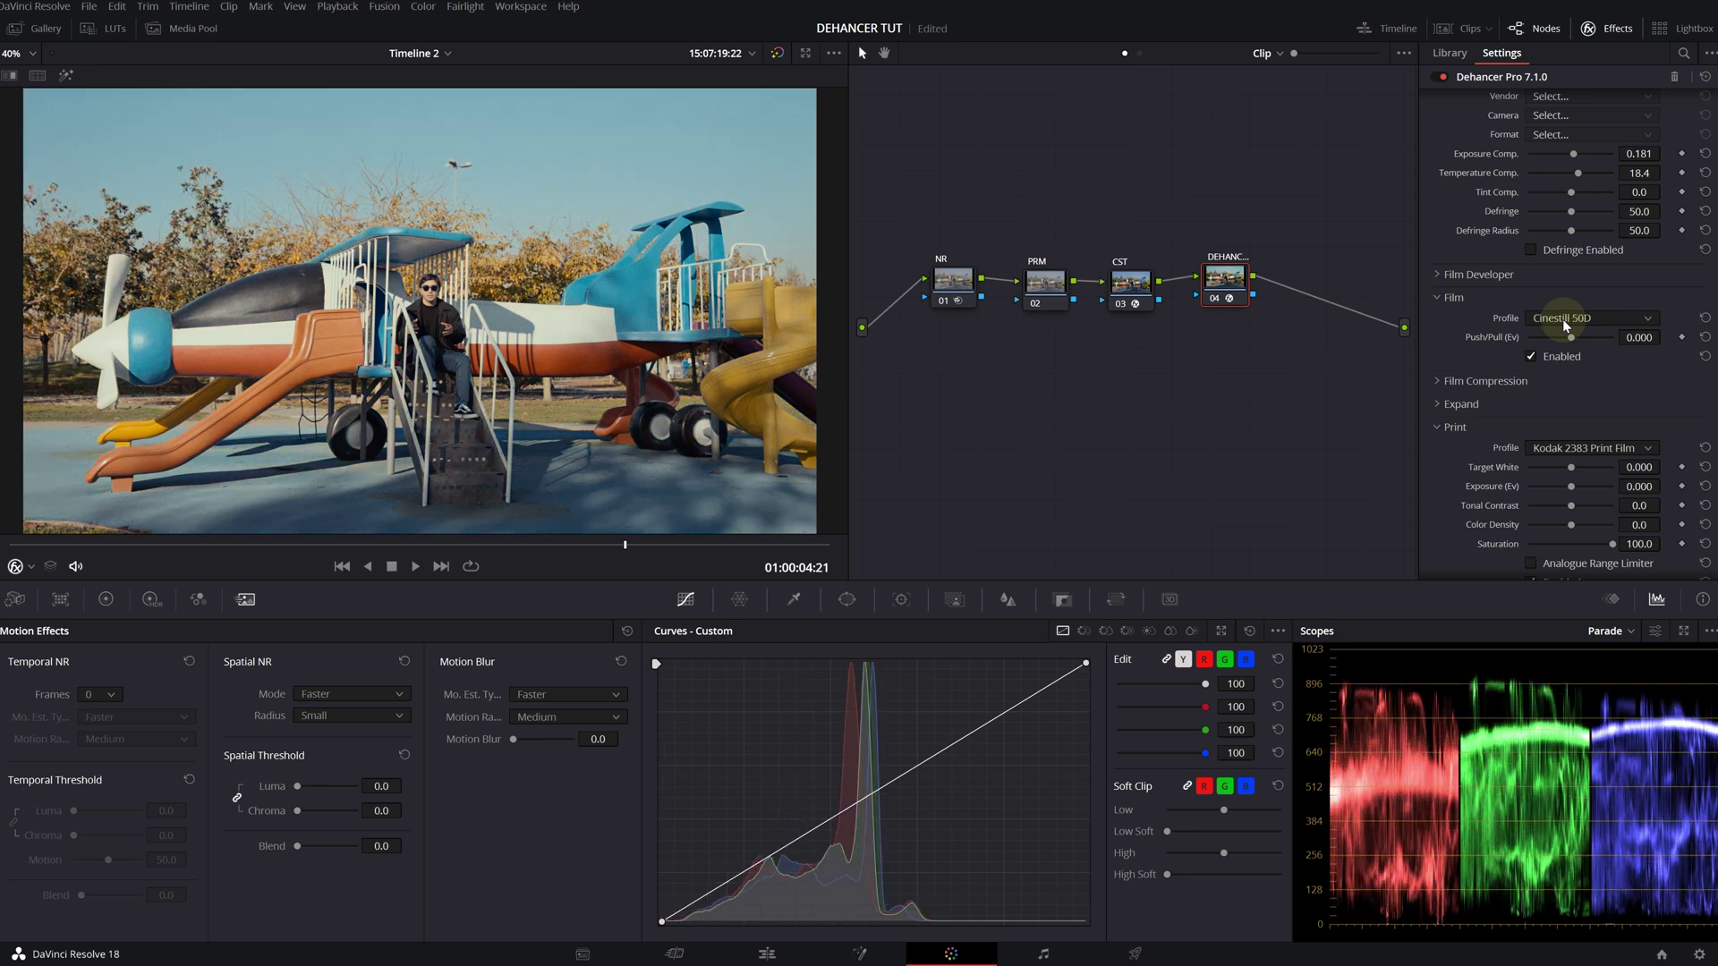
pyautogui.scroll(-5, 1562, 319)
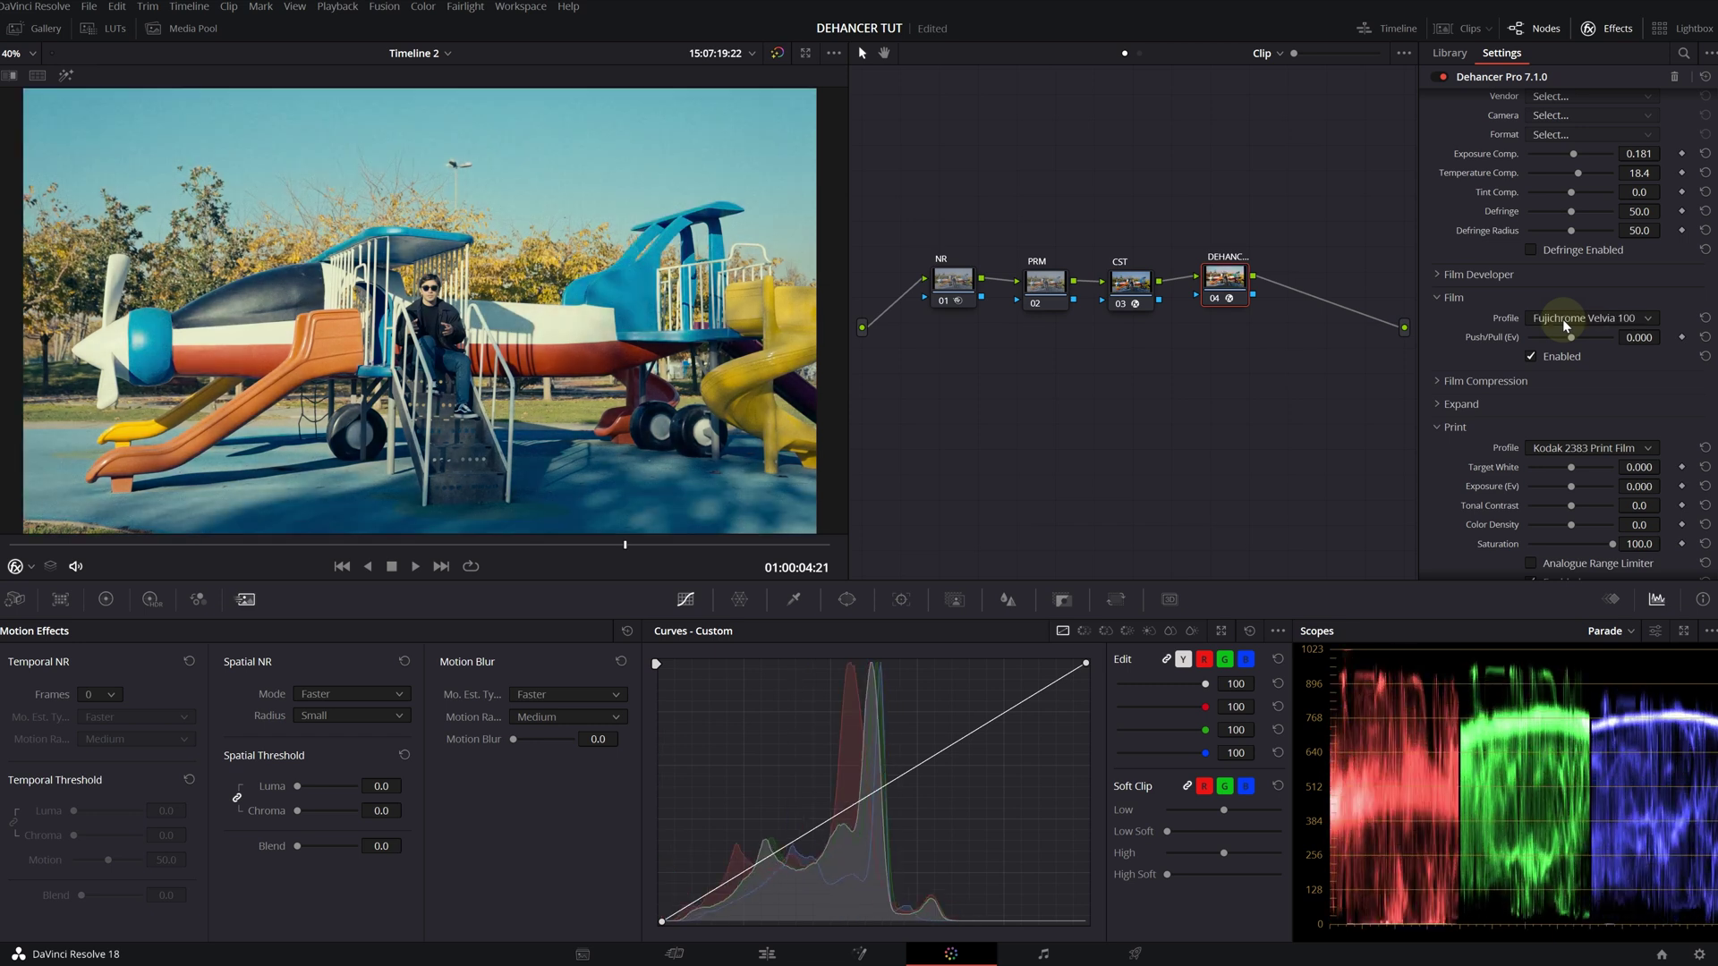
pyautogui.click(1597, 317)
pyautogui.scroll(-5, 1603, 403)
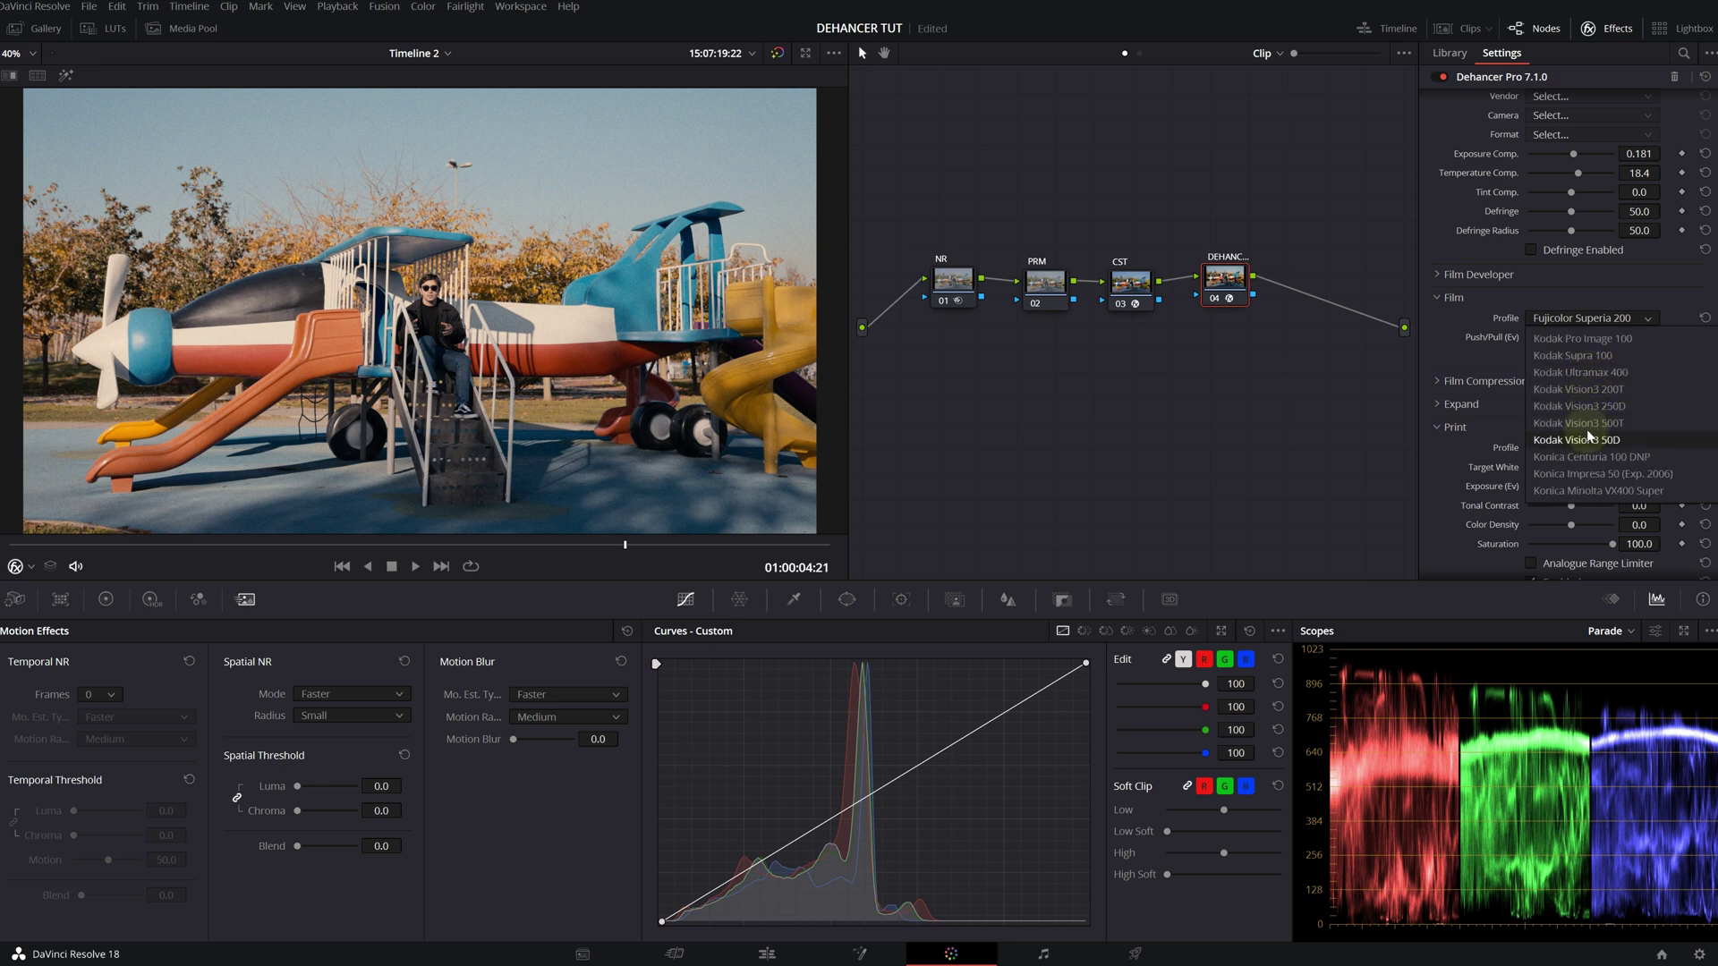
pyautogui.click(1619, 405)
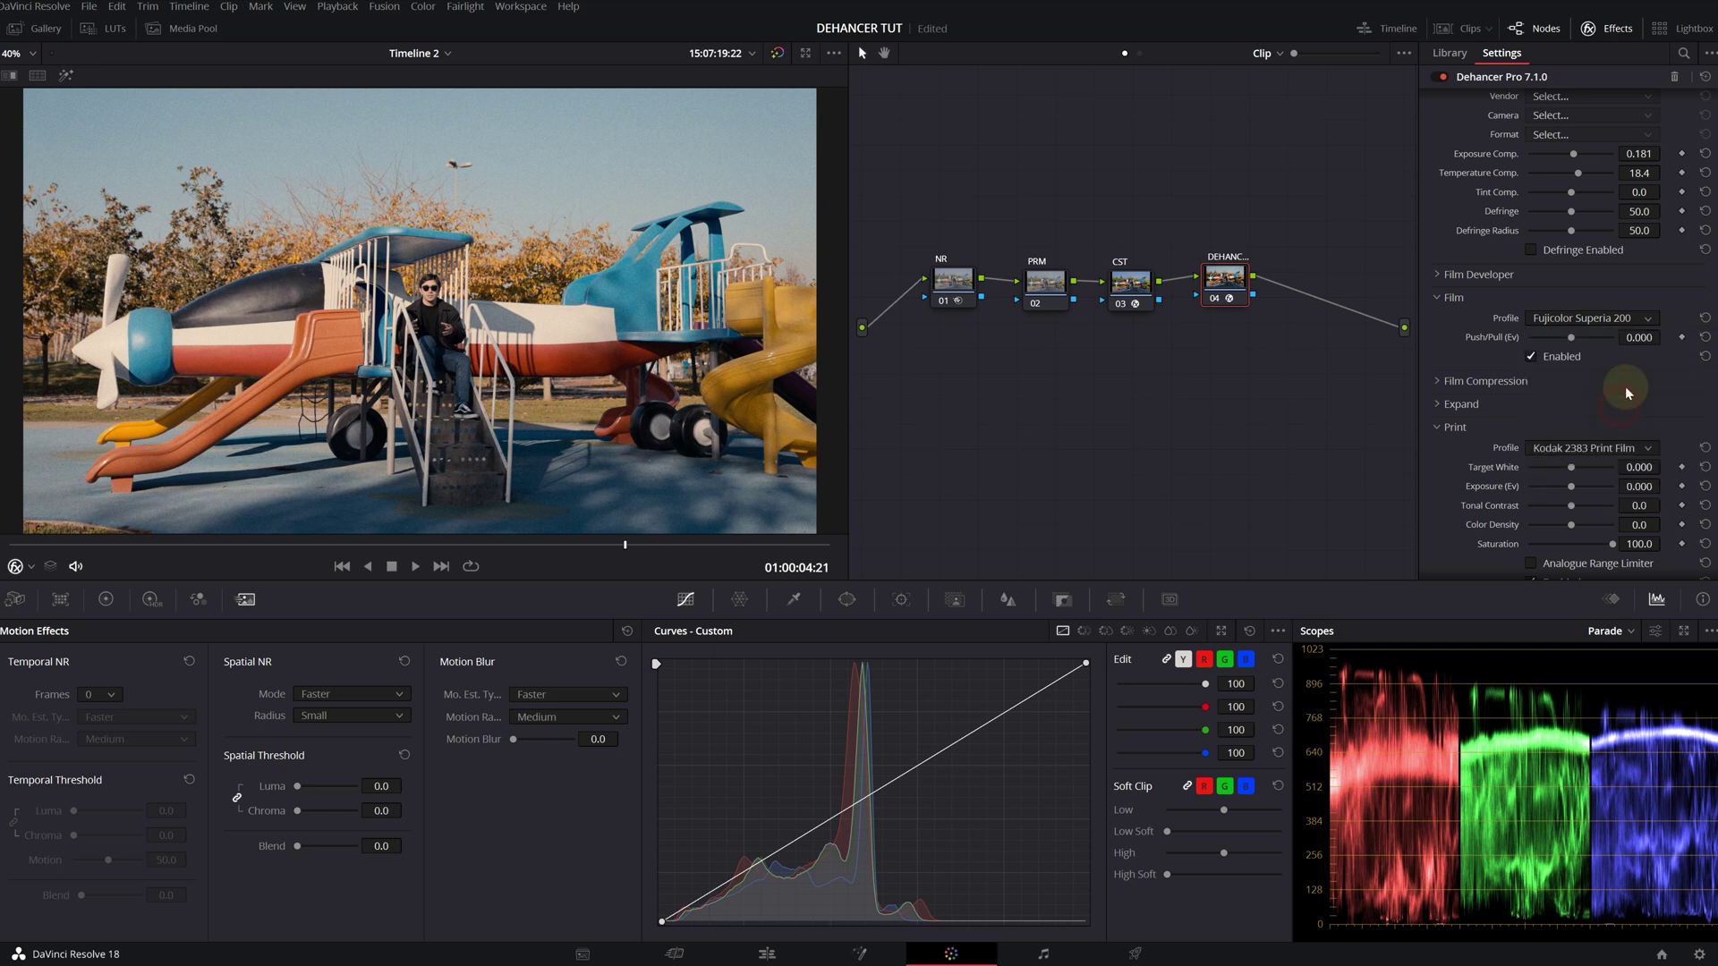
pyautogui.click(1627, 320)
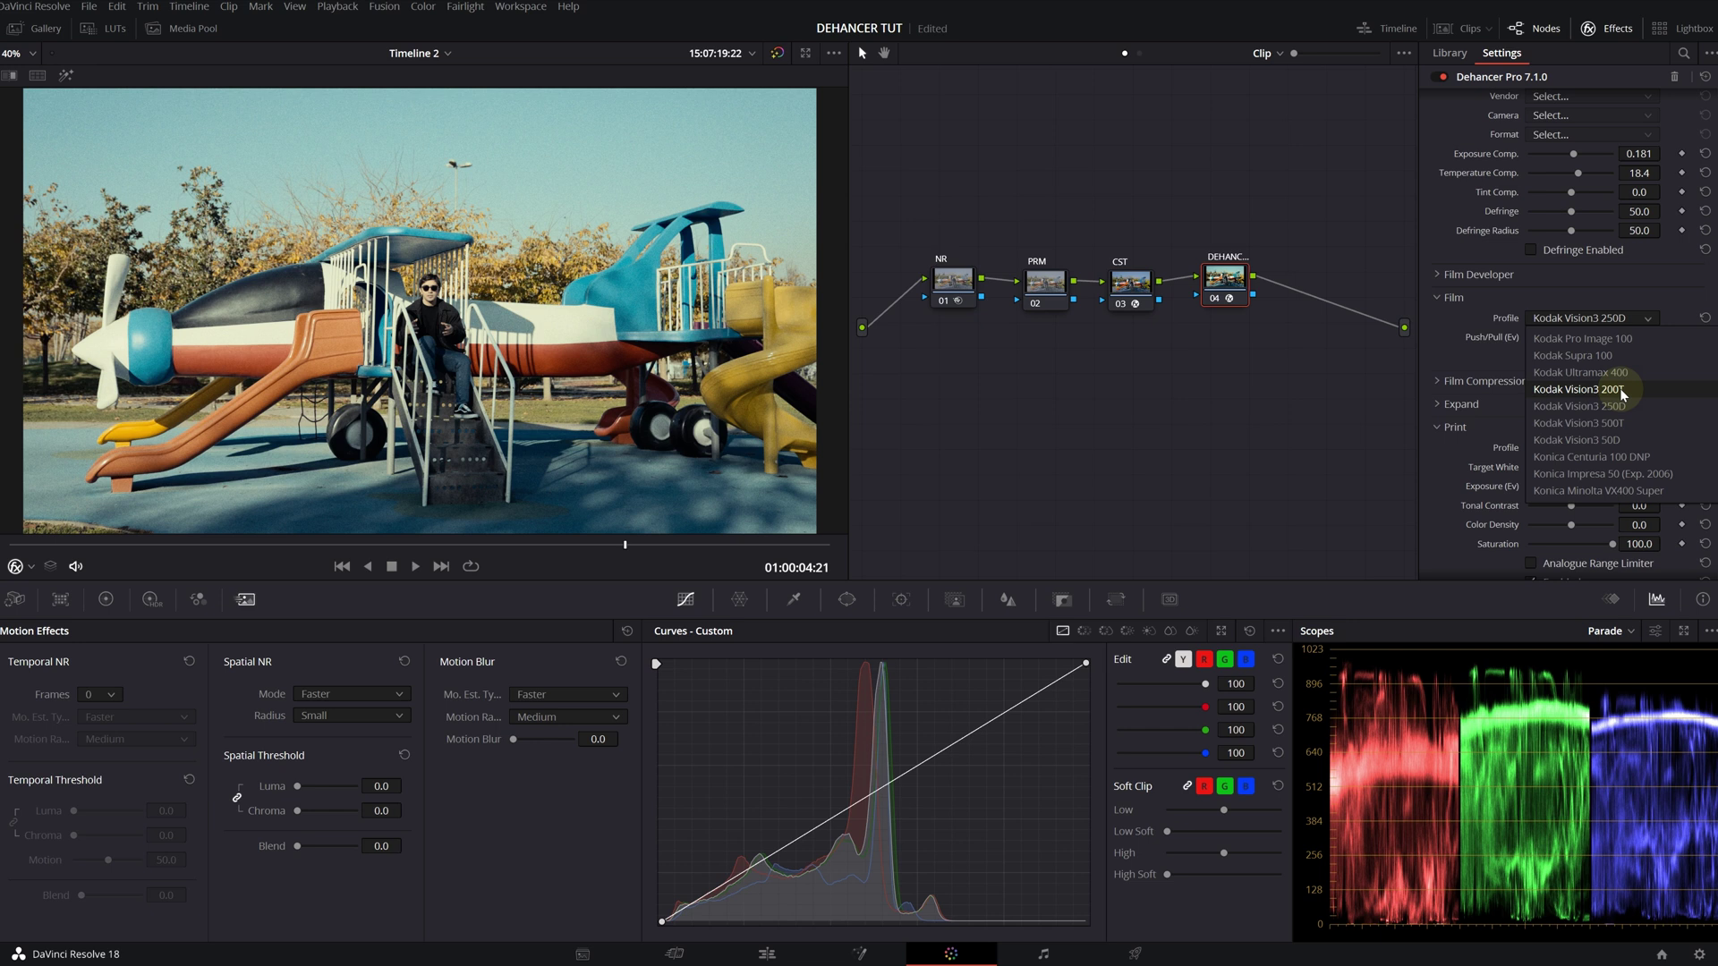
# Step: Keep Vision3 250D, enable Film Developer and raise Contrast Boost to 11.2
pyautogui.click(1447, 351)
pyautogui.click(1479, 275)
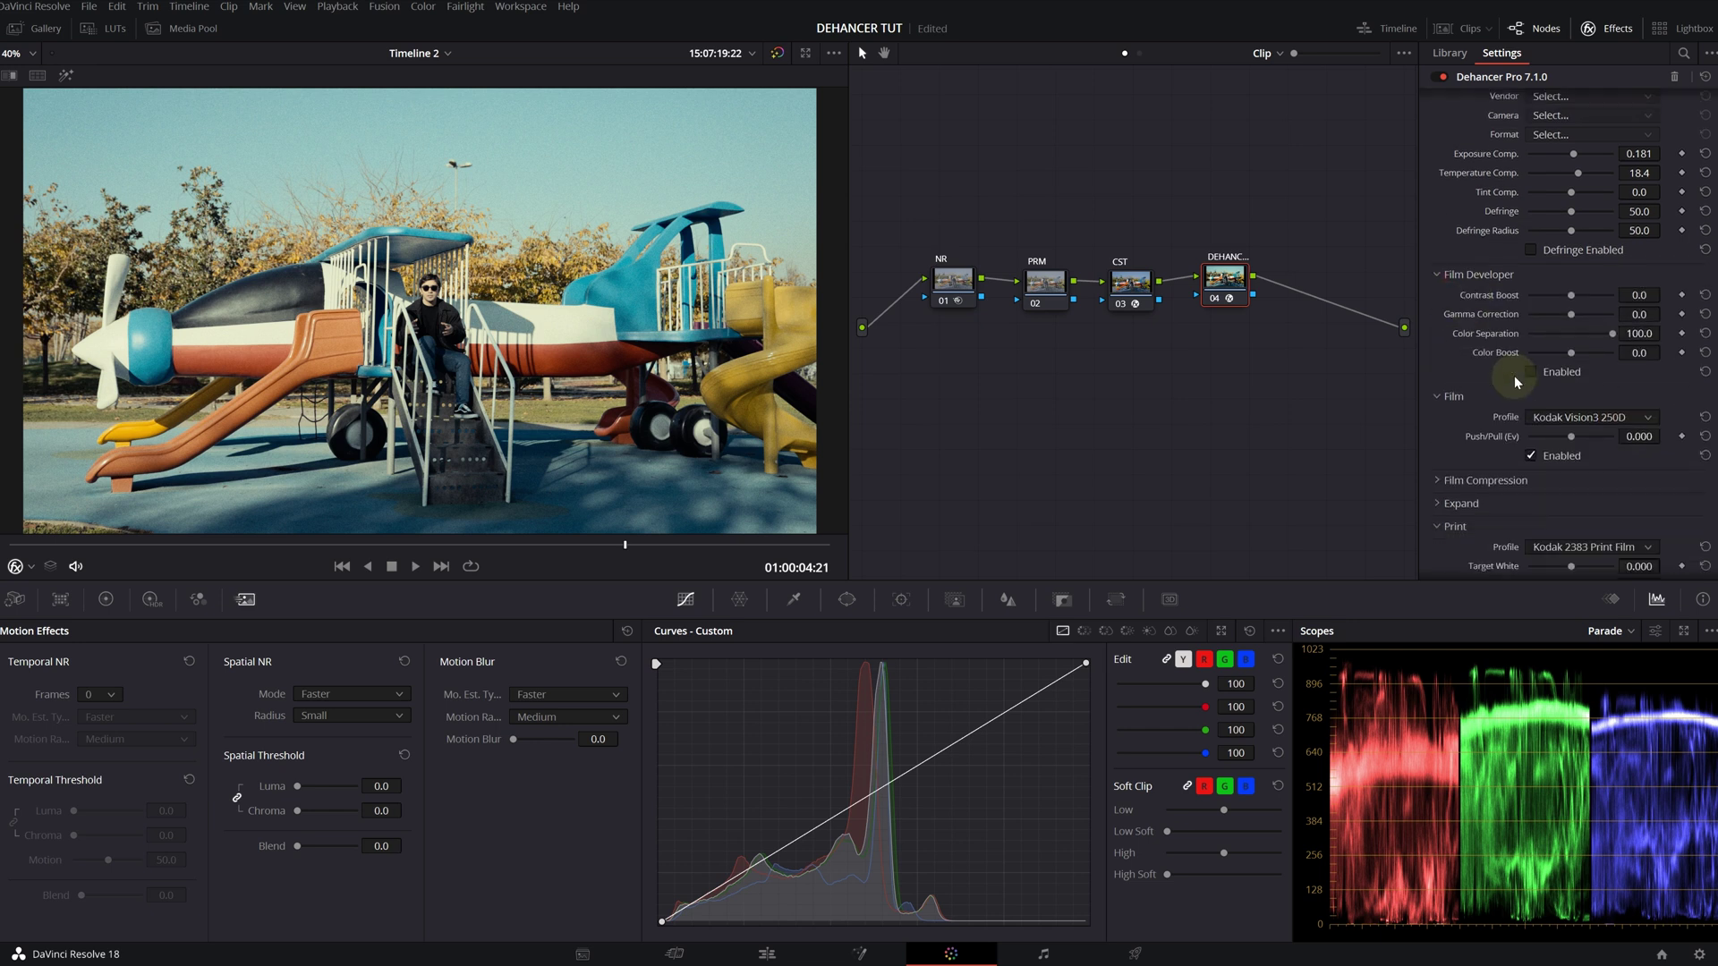
pyautogui.click(1529, 372)
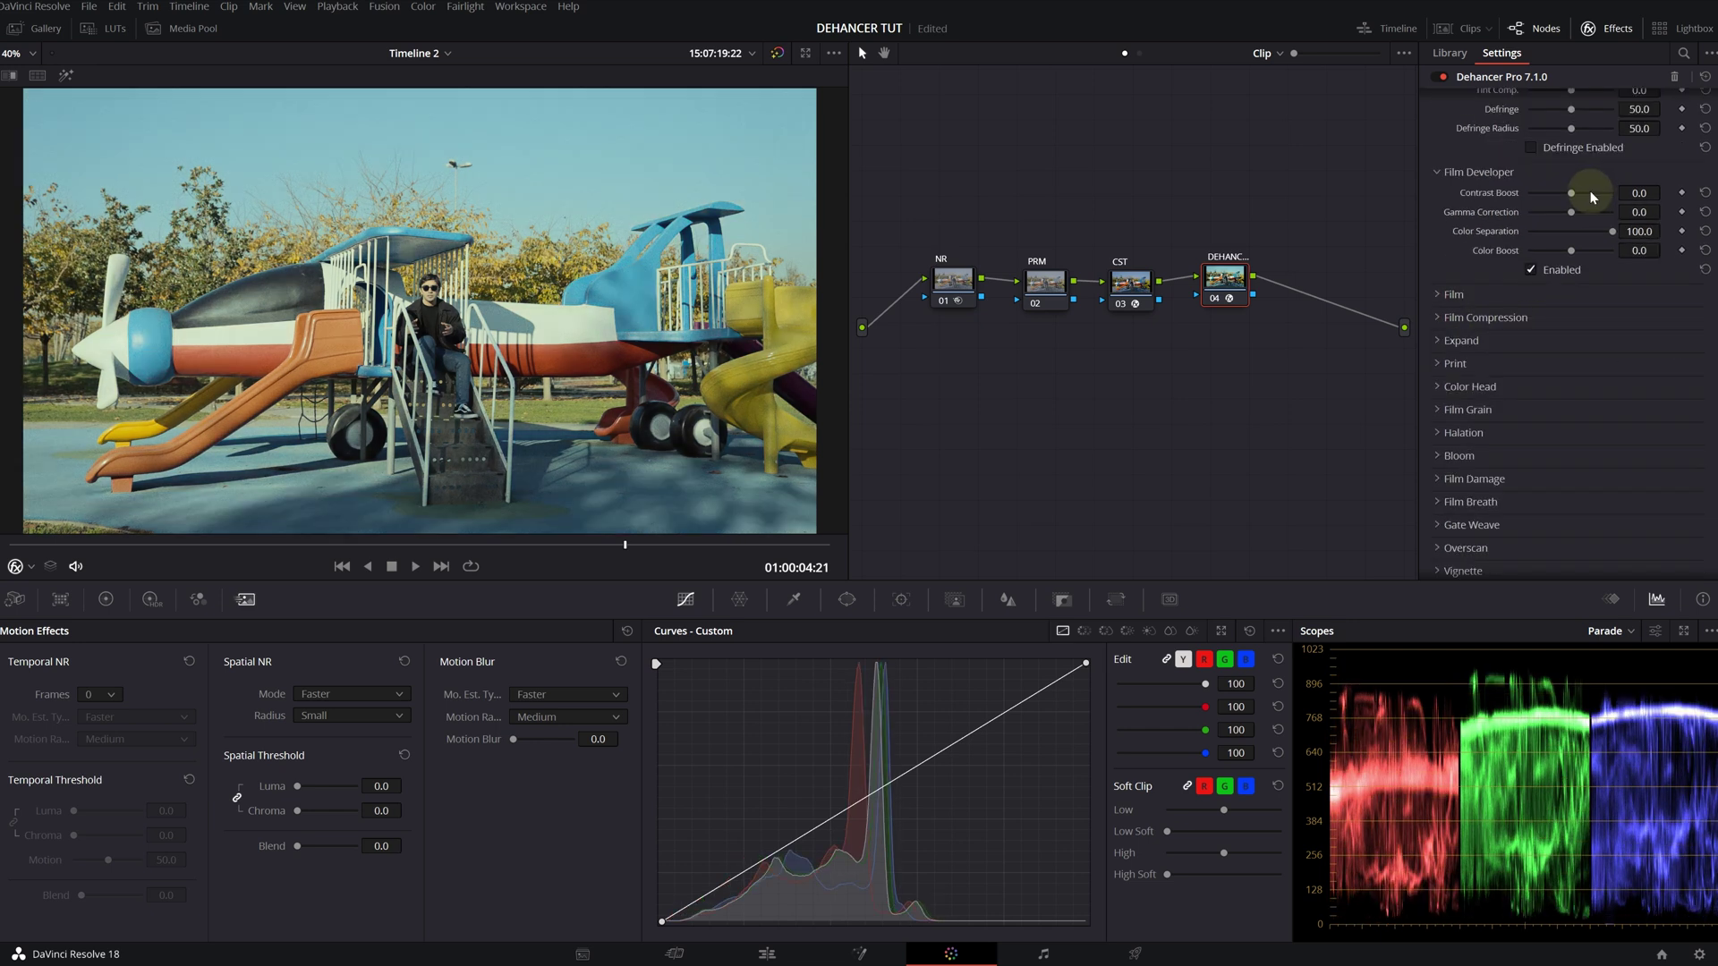
pyautogui.click(1639, 192)
pyautogui.moveTo(1647, 190)
pyautogui.mouseDown()
pyautogui.moveTo(1710, 202)
pyautogui.moveTo(1684, 211)
pyautogui.moveTo(1670, 192)
pyautogui.moveTo(1665, 211)
pyautogui.moveTo(1701, 218)
pyautogui.moveTo(1665, 212)
pyautogui.mouseUp()
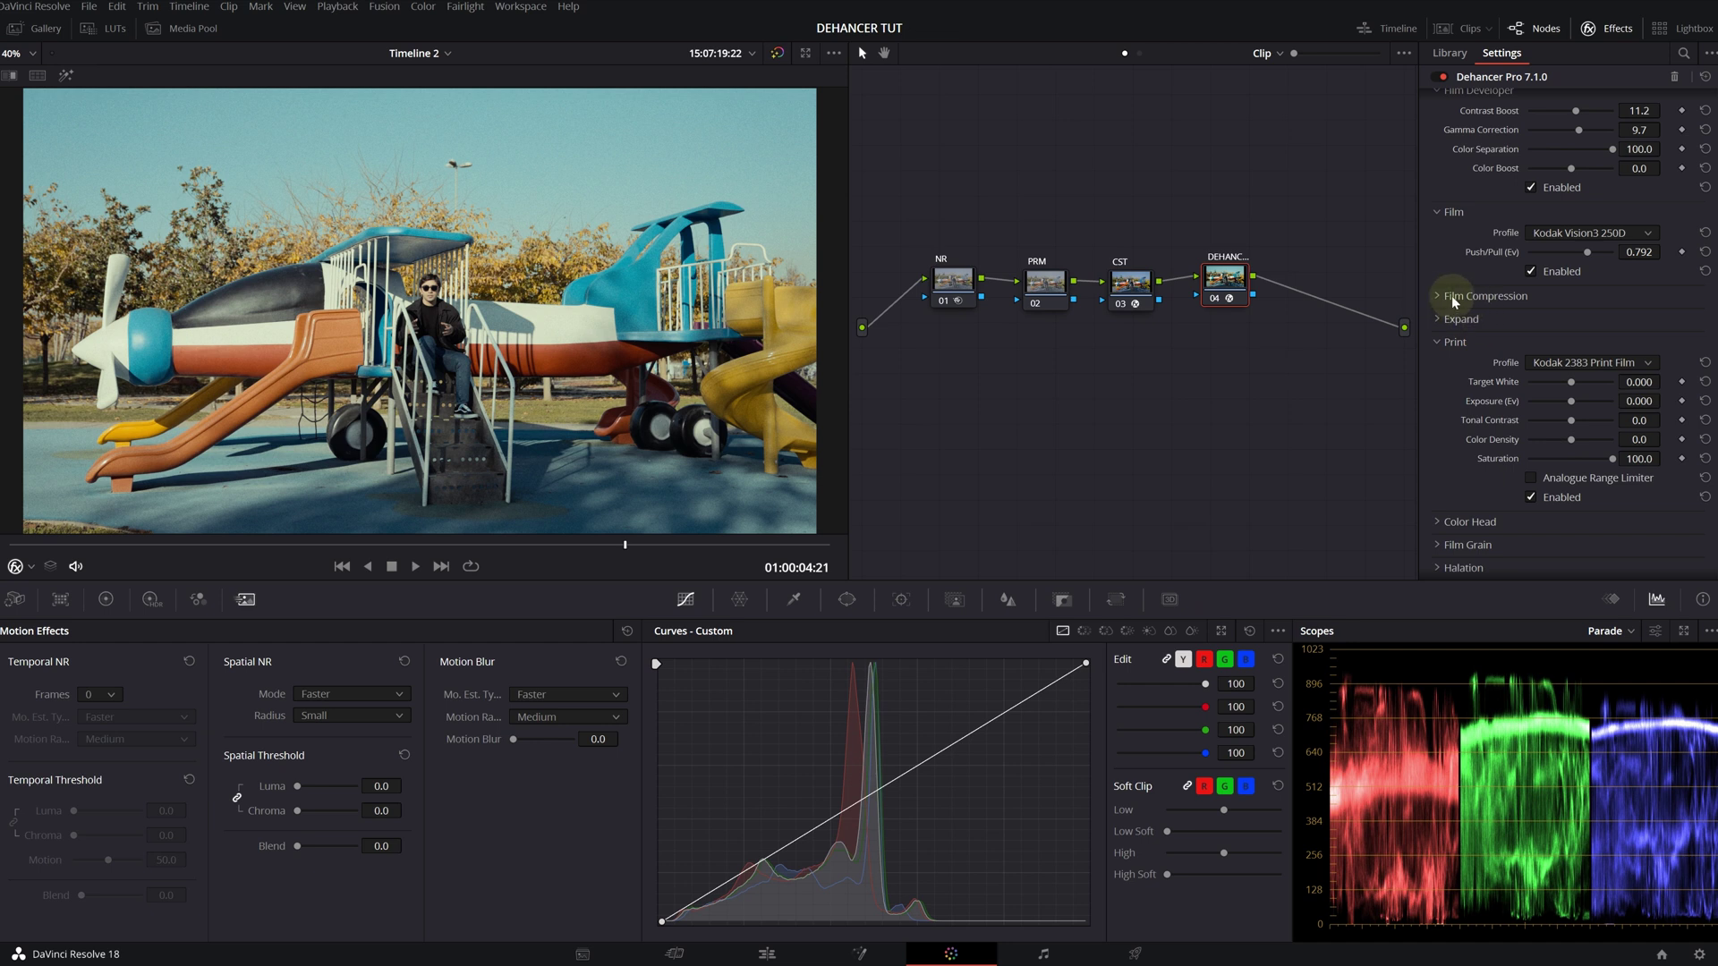
# Step: Enable Film Compression with White Point 82.6, Tonal Range 53.4 and a raised Color Density
pyautogui.click(1451, 295)
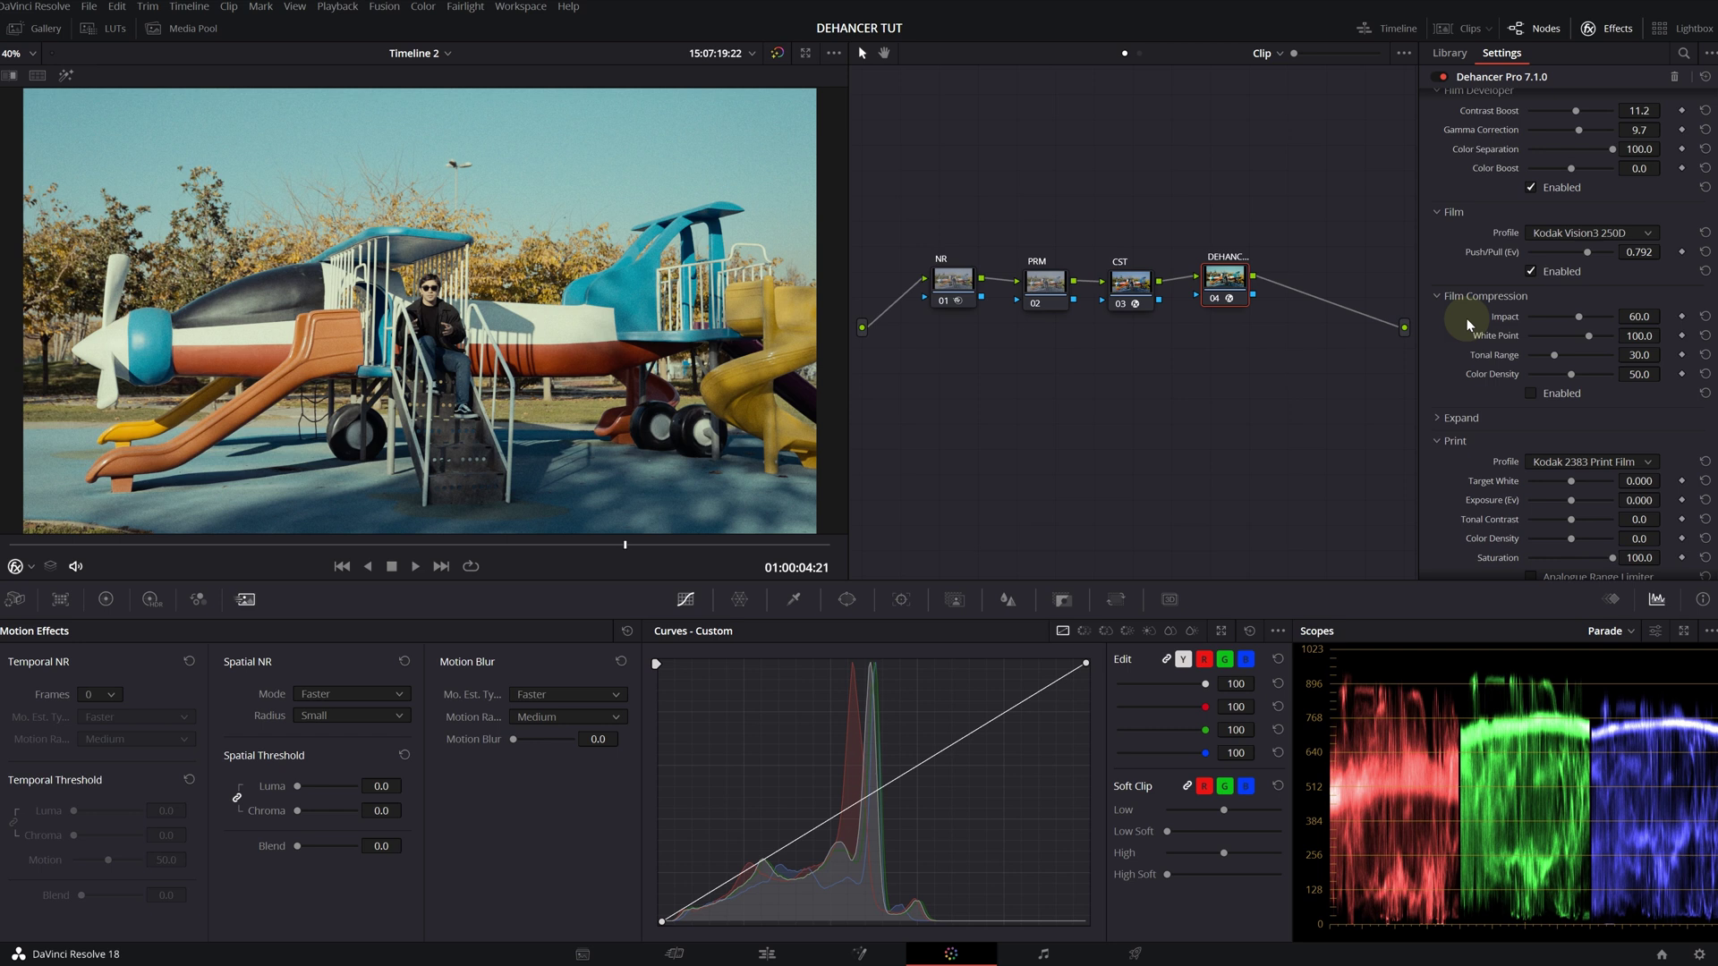
pyautogui.click(1531, 394)
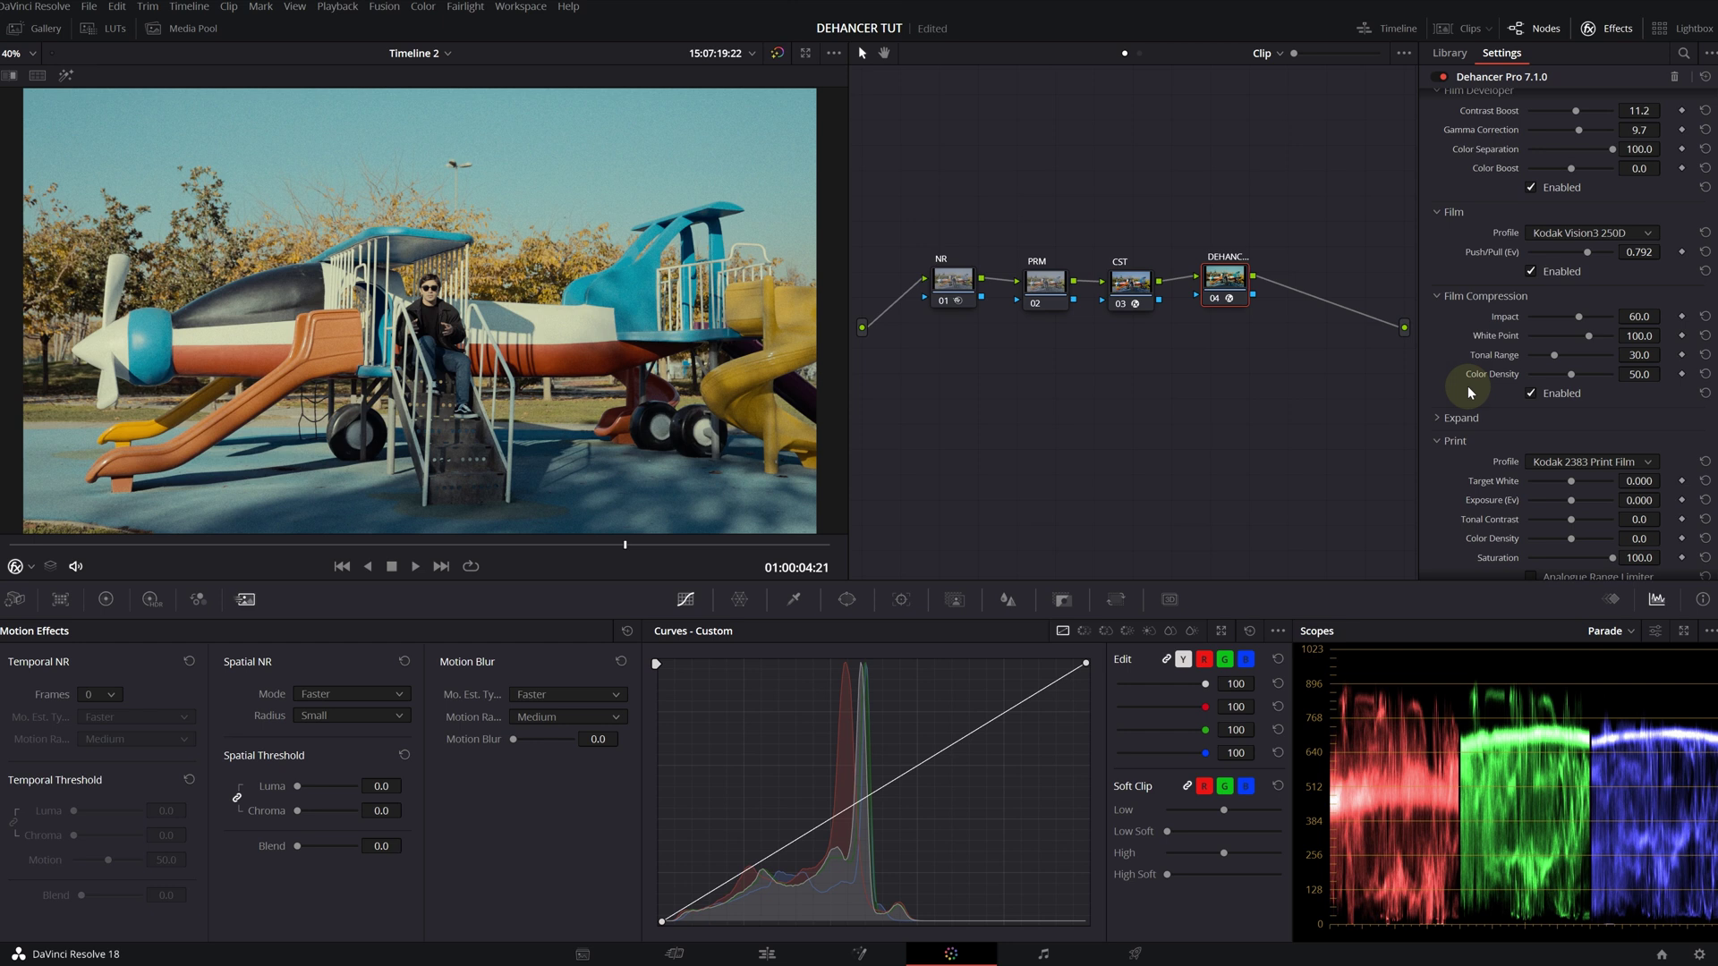
pyautogui.moveTo(1639, 335); pyautogui.dragTo(954, 480)
pyautogui.moveTo(1640, 374); pyautogui.dragTo(1461, 418)
# Step: Turn on viewer clipping indication and try the False Color IRE view, leaving it off
pyautogui.click(1461, 418)
pyautogui.scroll(-1, 1467, 362)
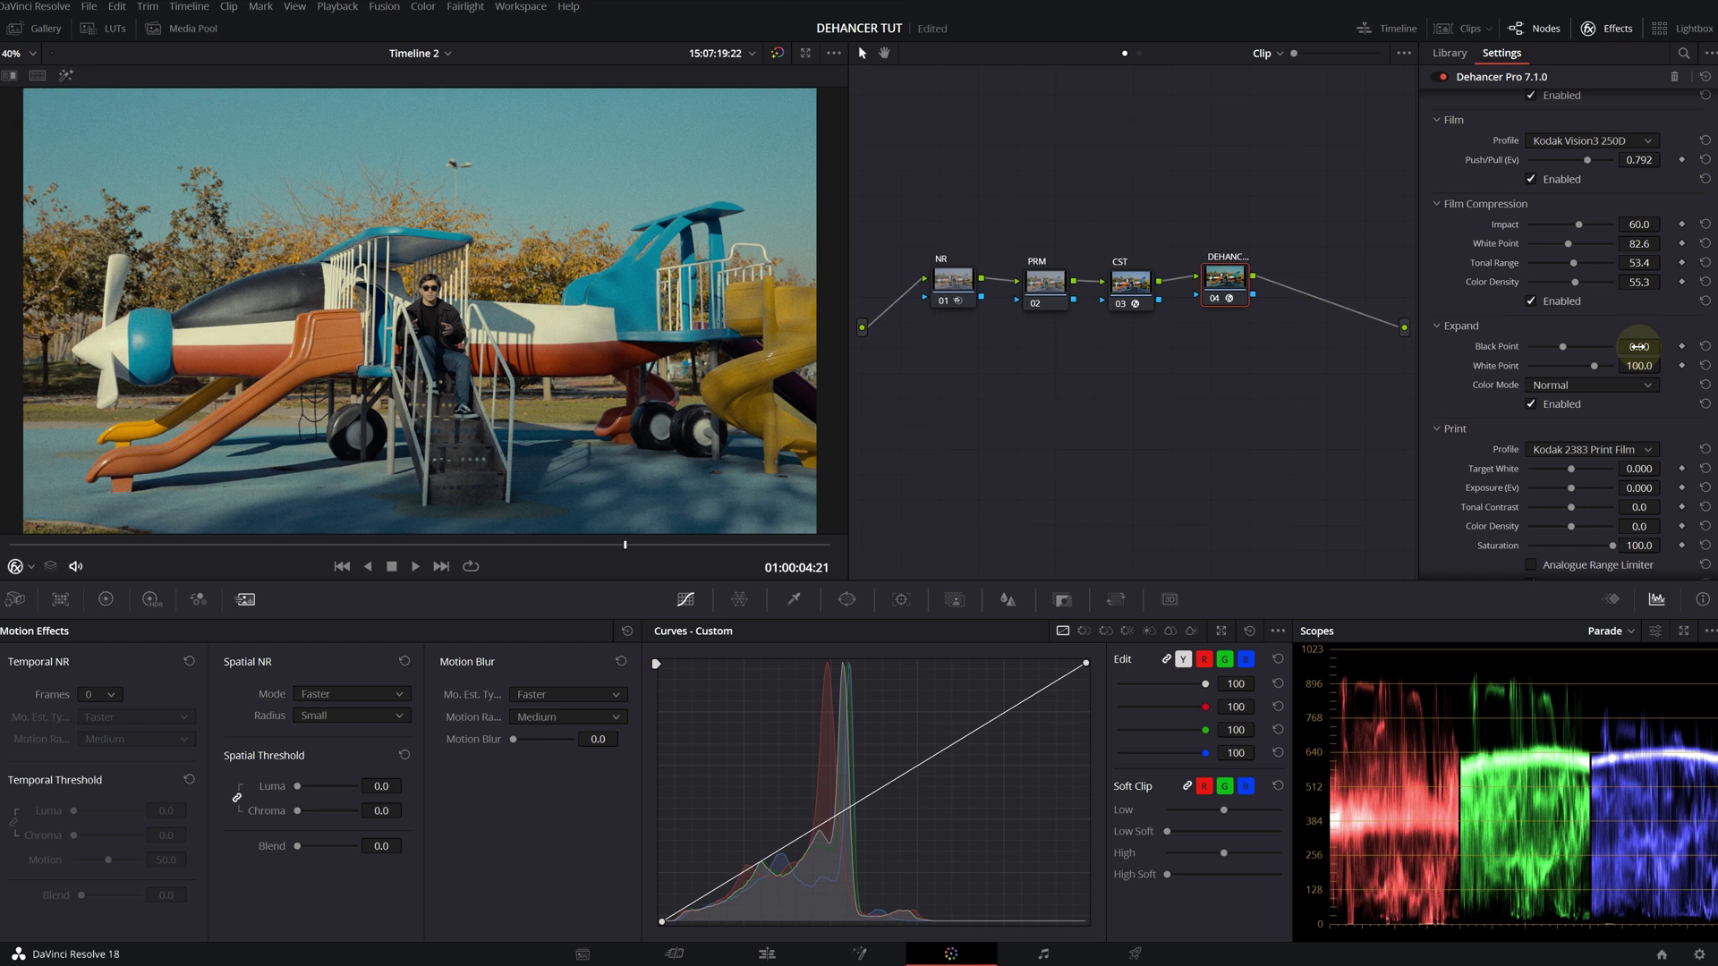
pyautogui.scroll(-3, 1460, 341)
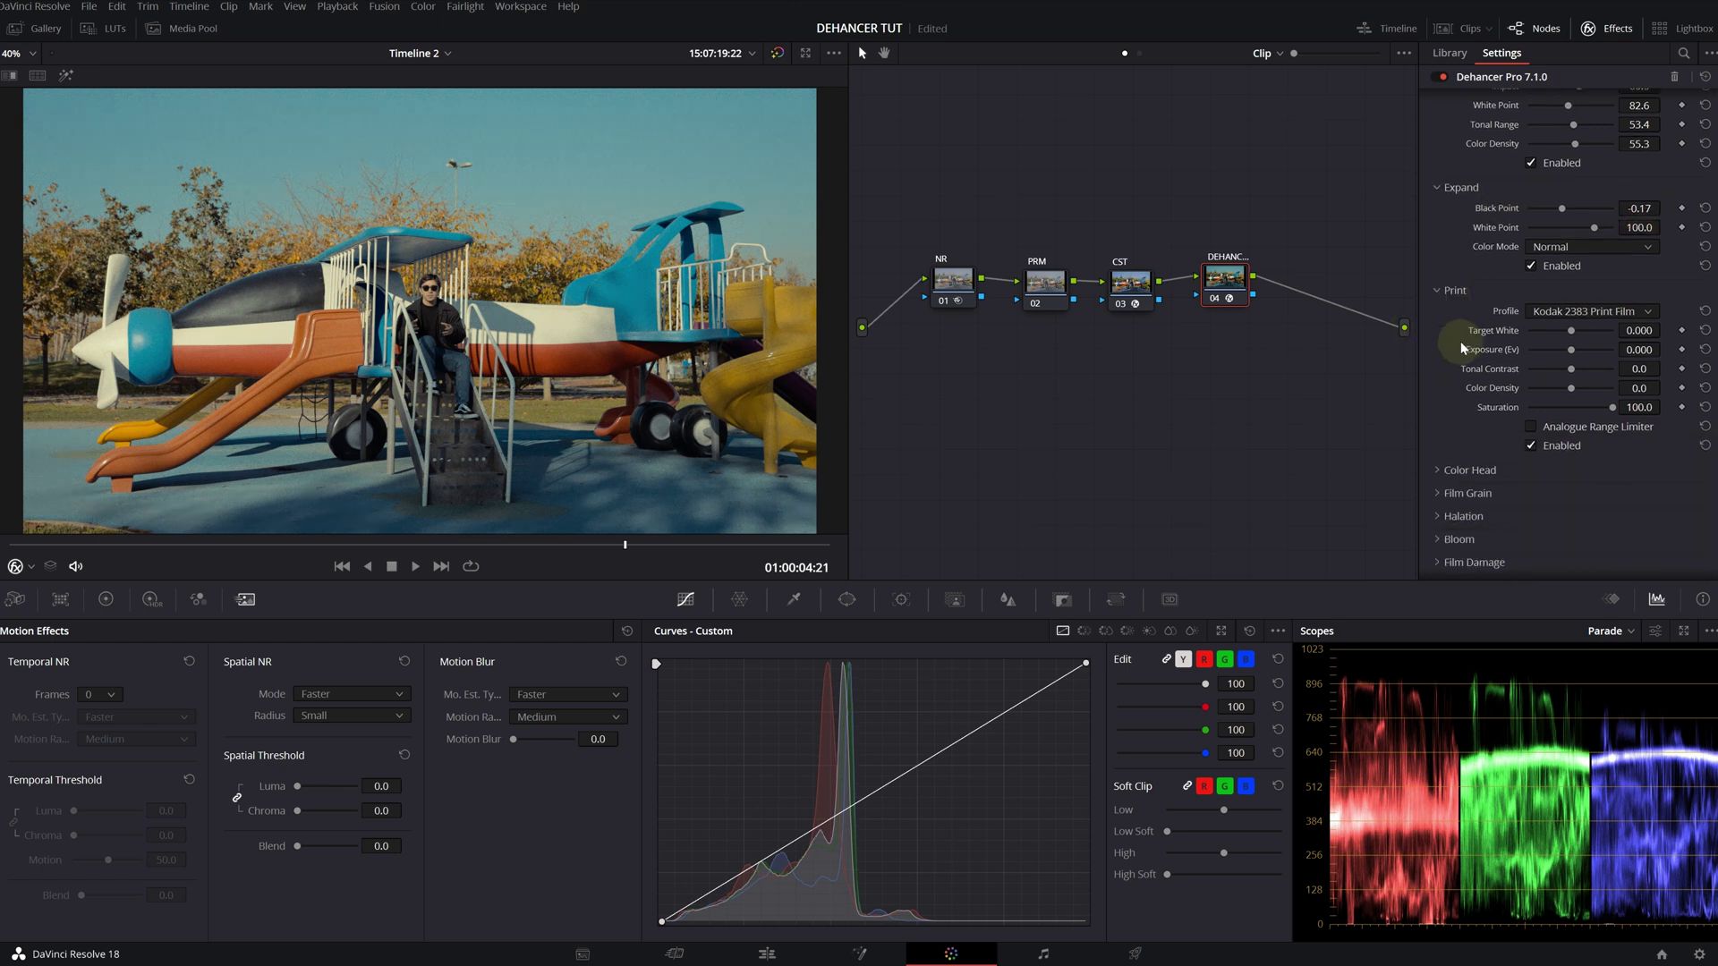
pyautogui.scroll(-1, 1463, 403)
pyautogui.click(1458, 491)
pyautogui.scroll(-1, 1458, 447)
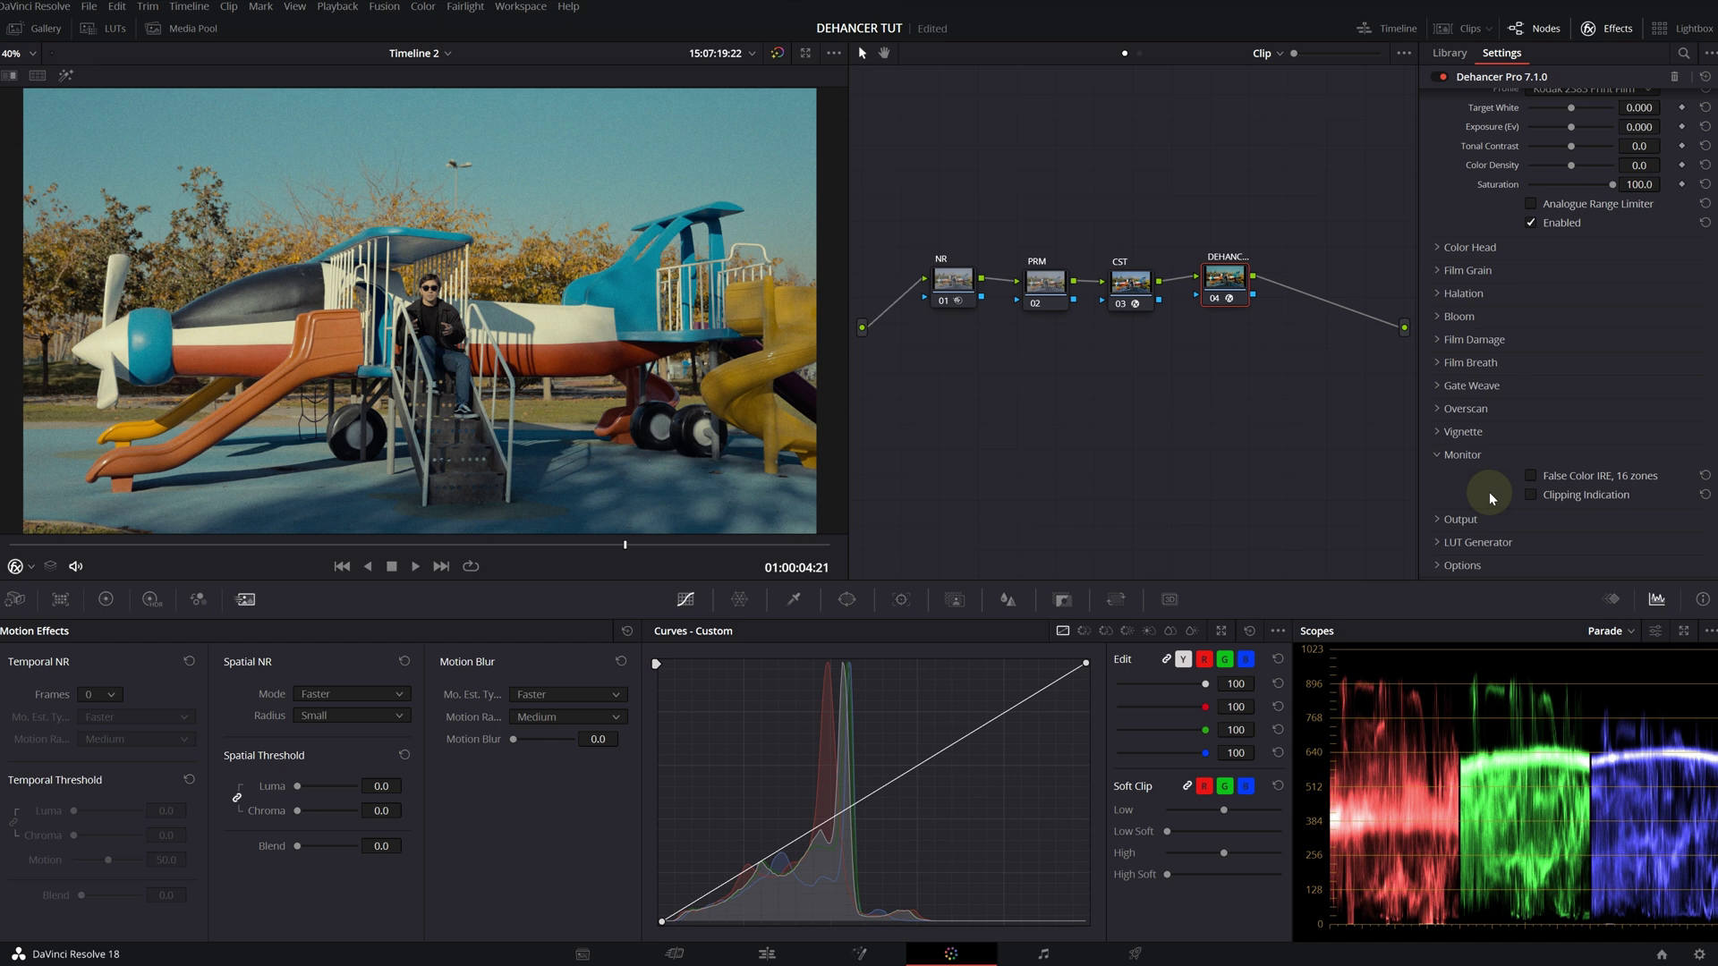
pyautogui.click(1532, 496)
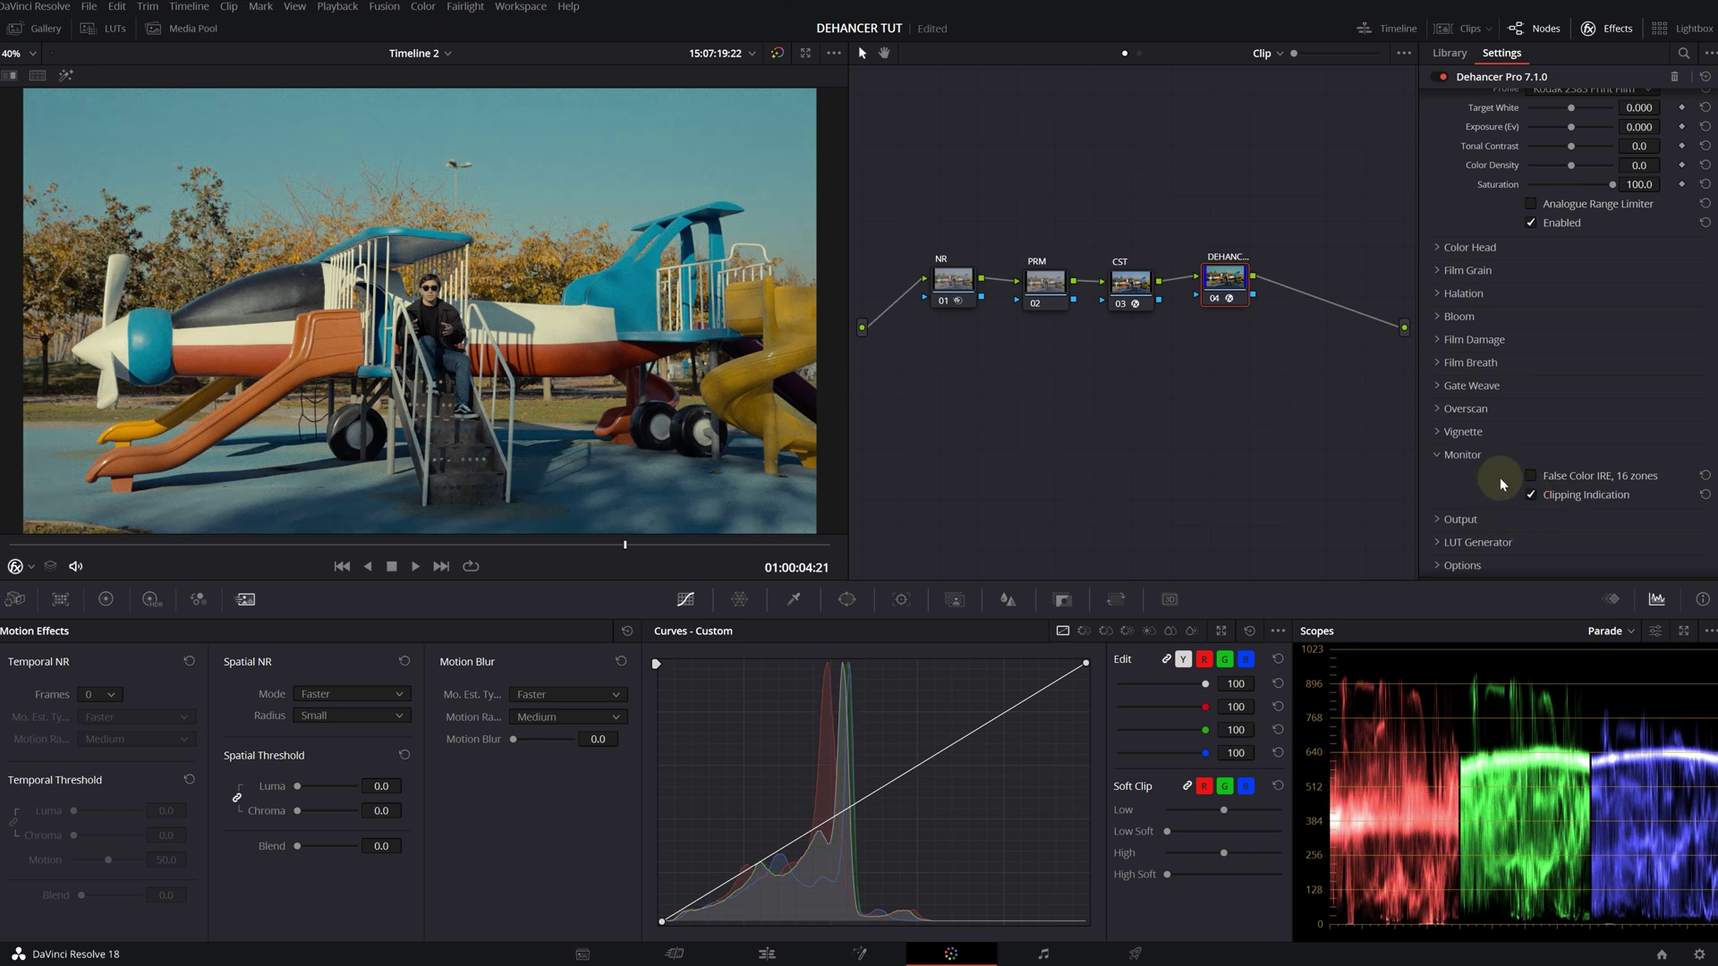
pyautogui.click(1532, 476)
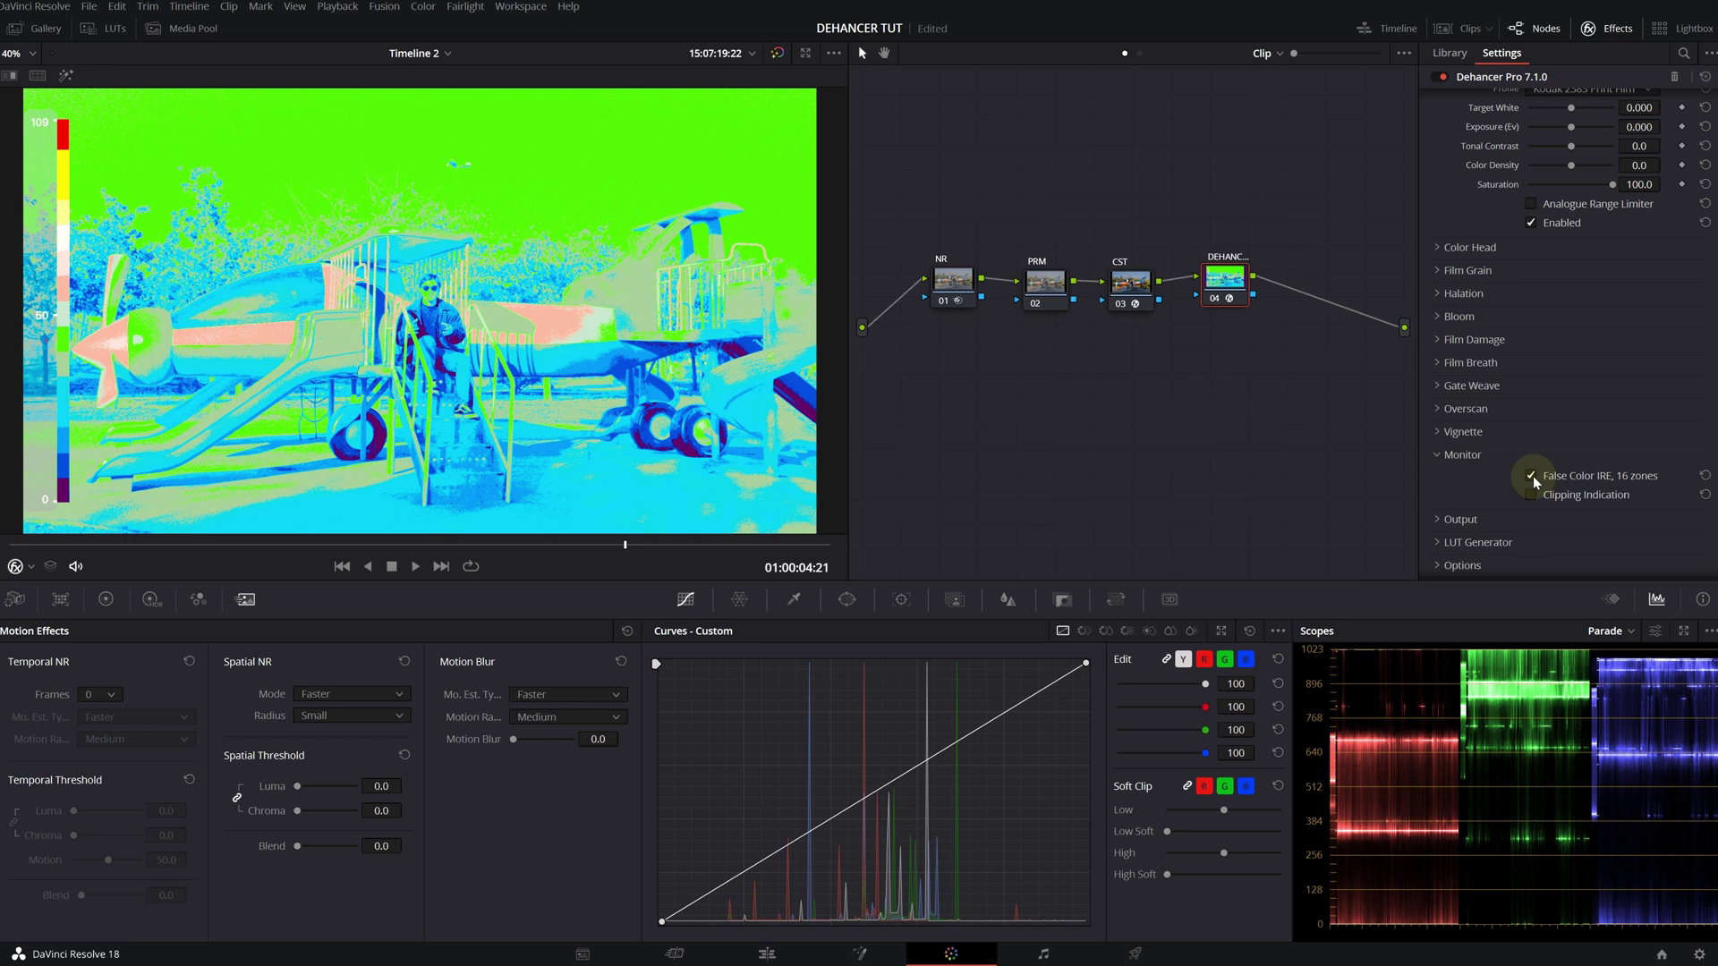
pyautogui.click(1533, 476)
pyautogui.scroll(4, 1562, 303)
# Step: Adjust the Expand black point, undoing the first change, to about -0.73
pyautogui.moveTo(1562, 305); pyautogui.dragTo(1581, 300)
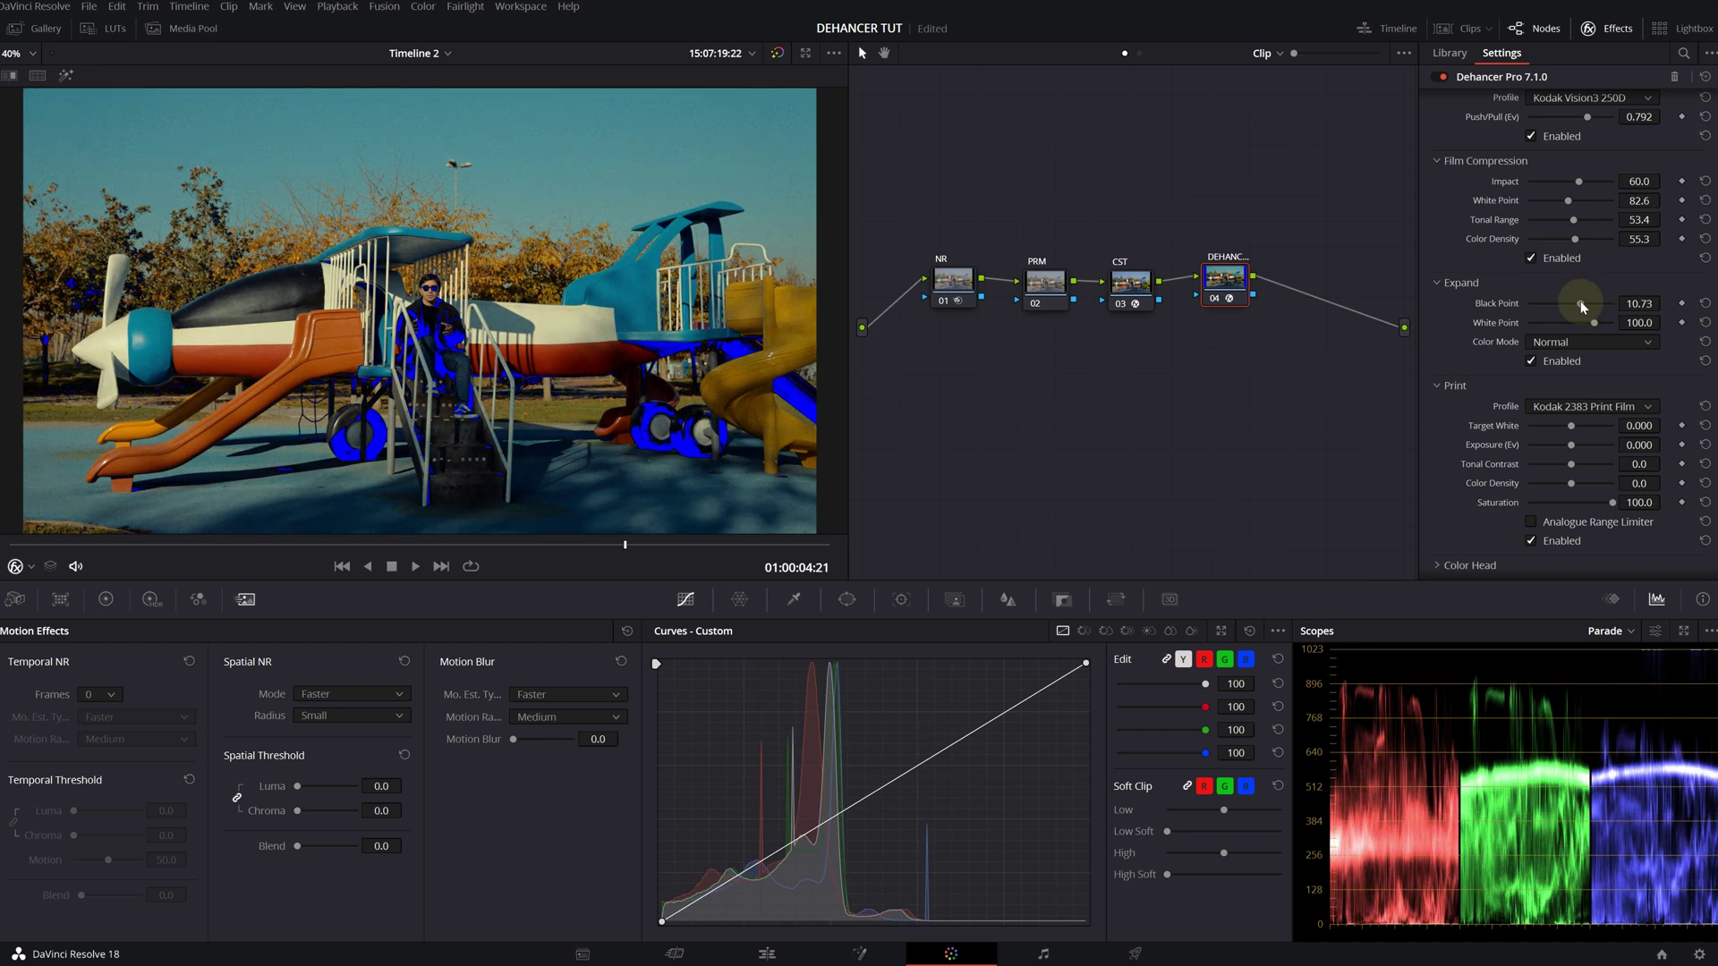
pyautogui.hotkey('ctrl', 'z')
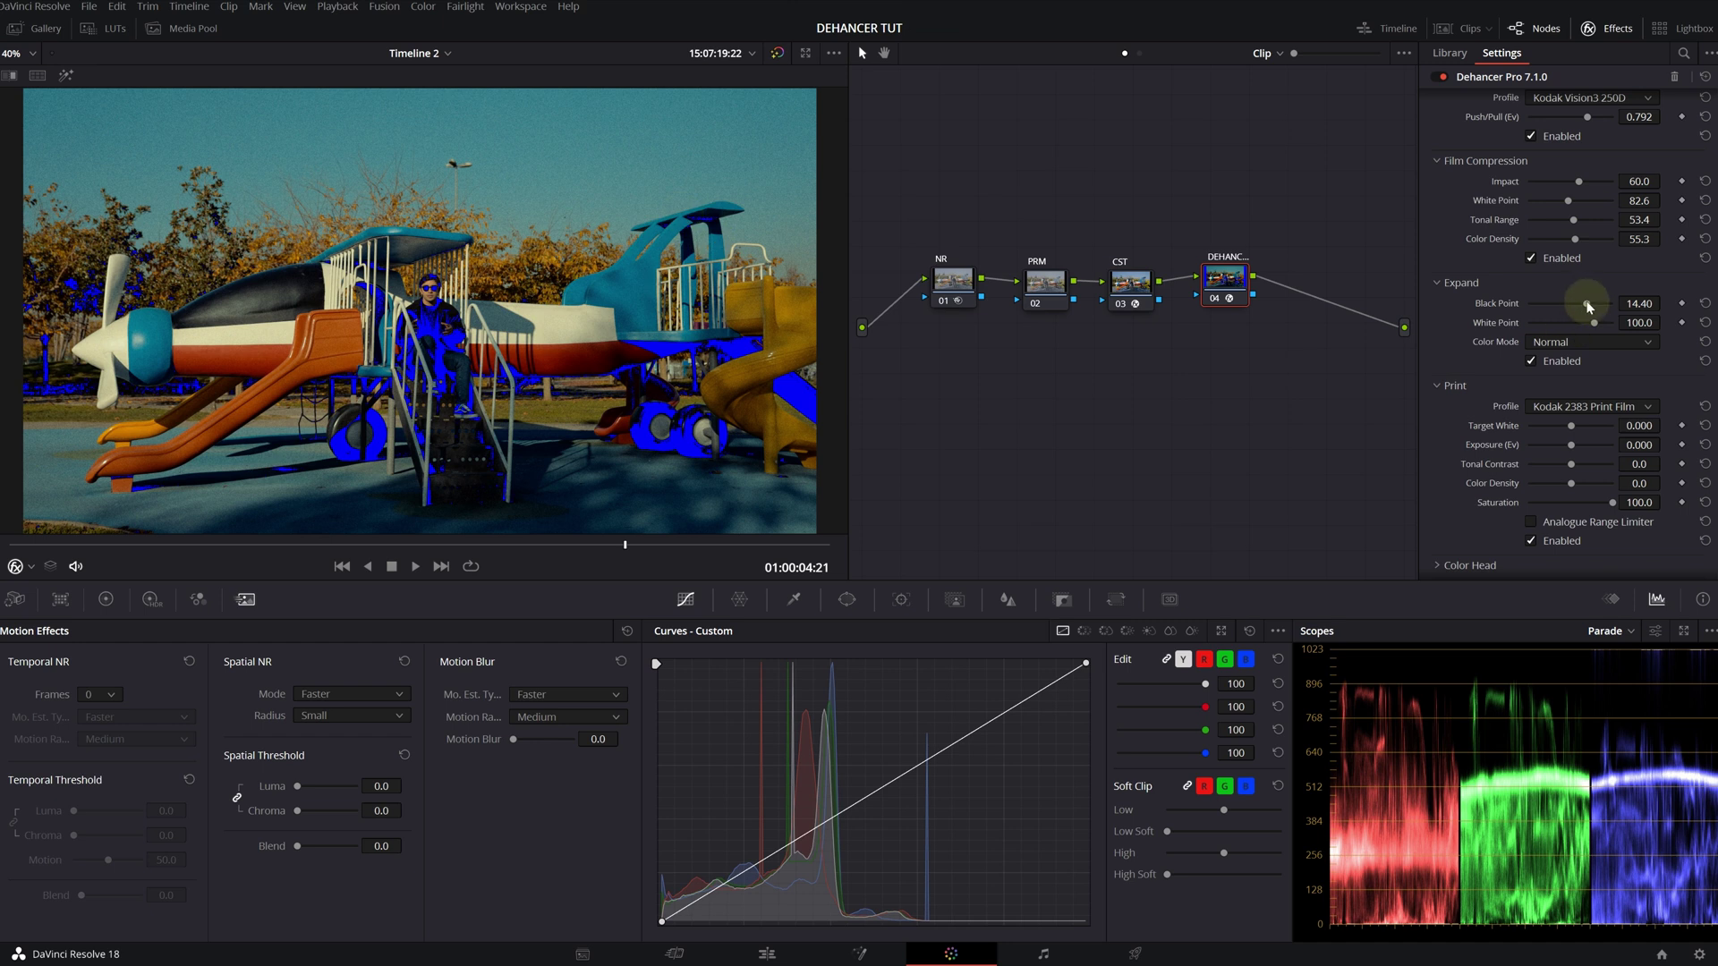
pyautogui.moveTo(1589, 307); pyautogui.dragTo(1565, 299)
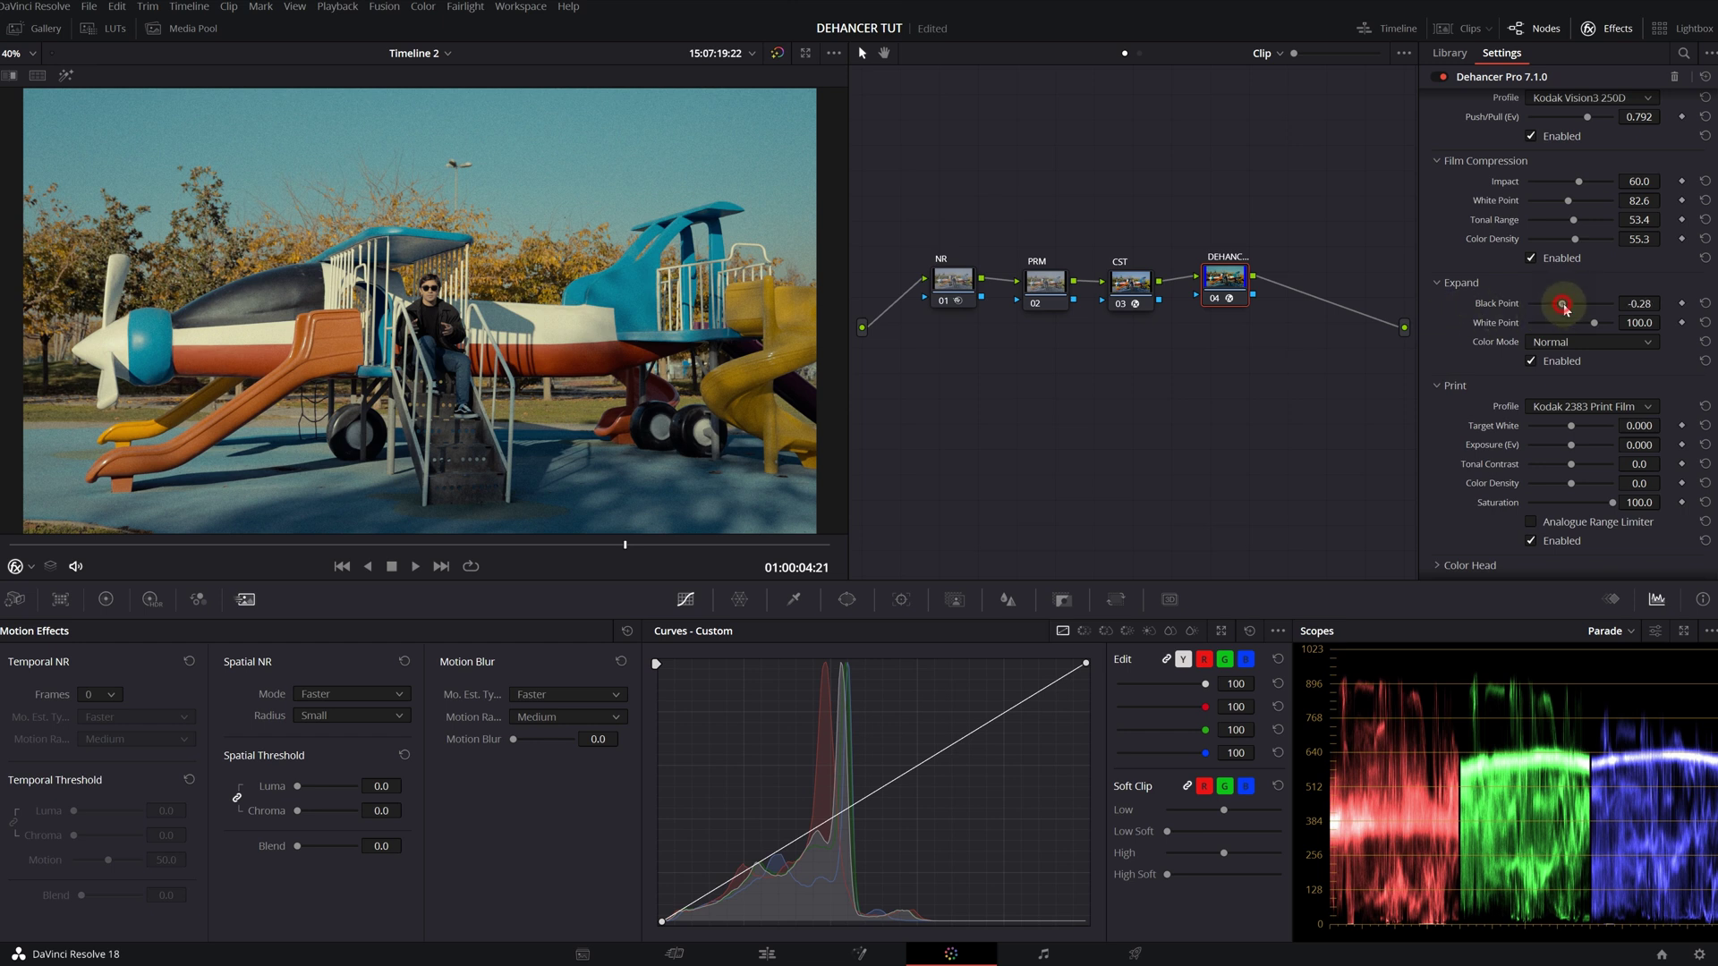
pyautogui.moveTo(1565, 307); pyautogui.dragTo(1564, 306)
# Step: Raise the Kodak 2383 print target white and turn on the Analogue Range Limiter
pyautogui.scroll(-3, 1443, 314)
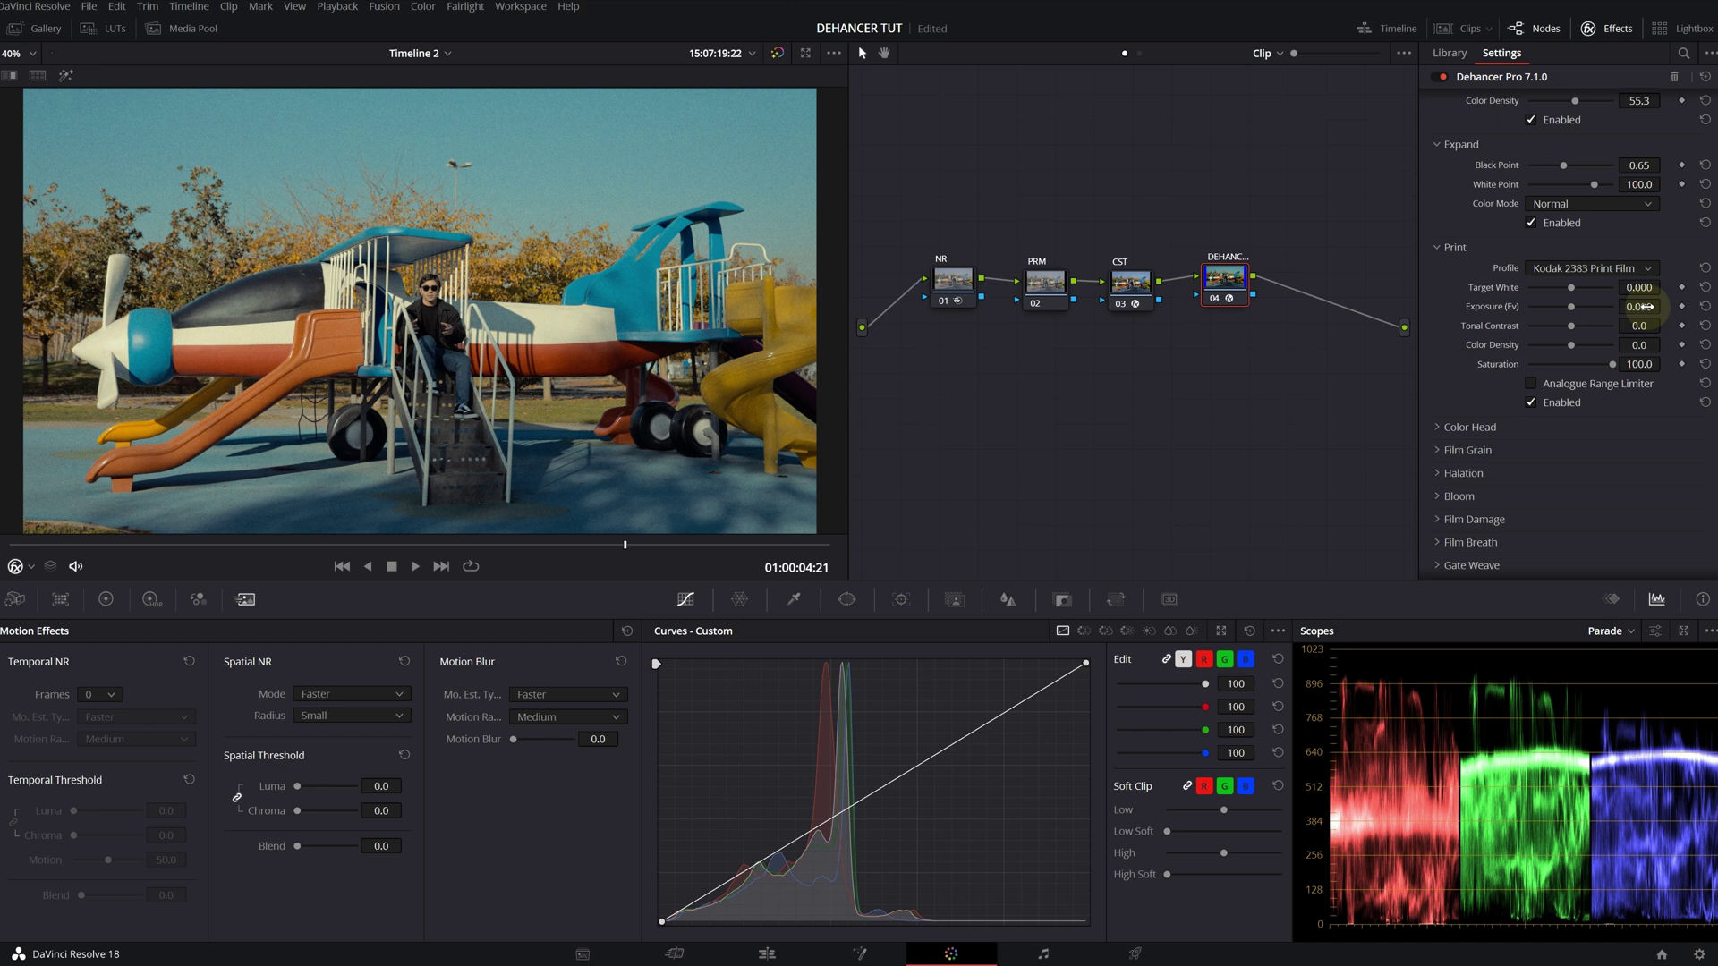
pyautogui.moveTo(1637, 288); pyautogui.dragTo(1683, 346)
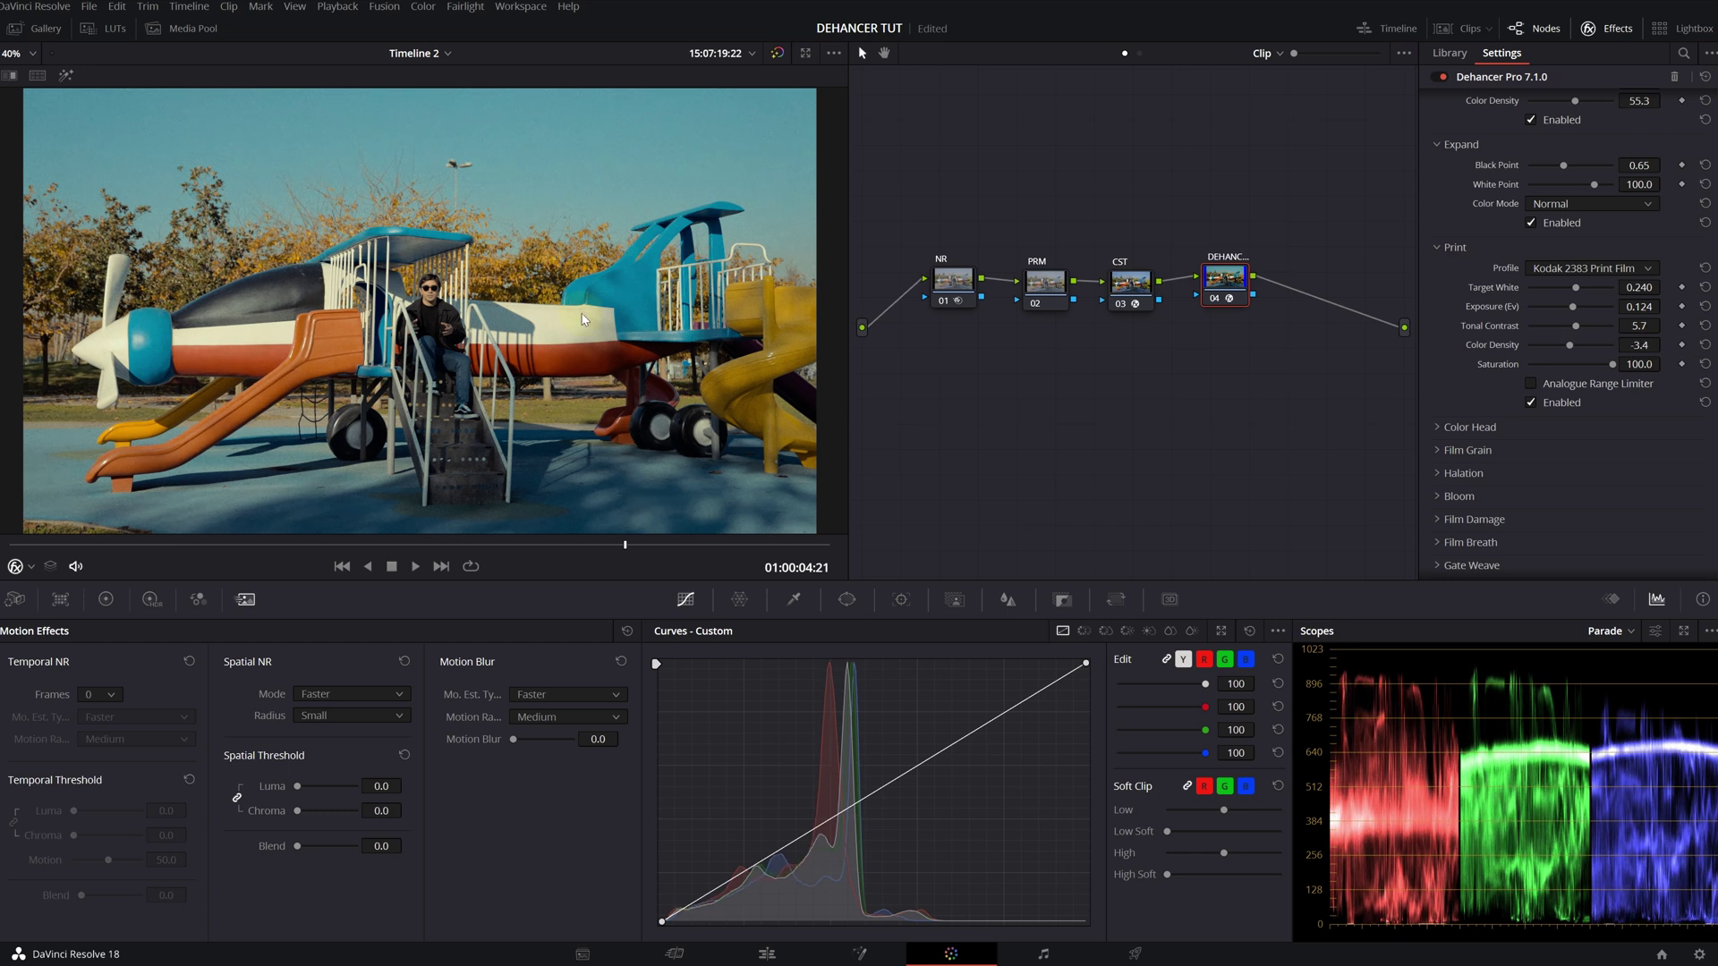
pyautogui.click(1531, 383)
pyautogui.scroll(-3, 1477, 309)
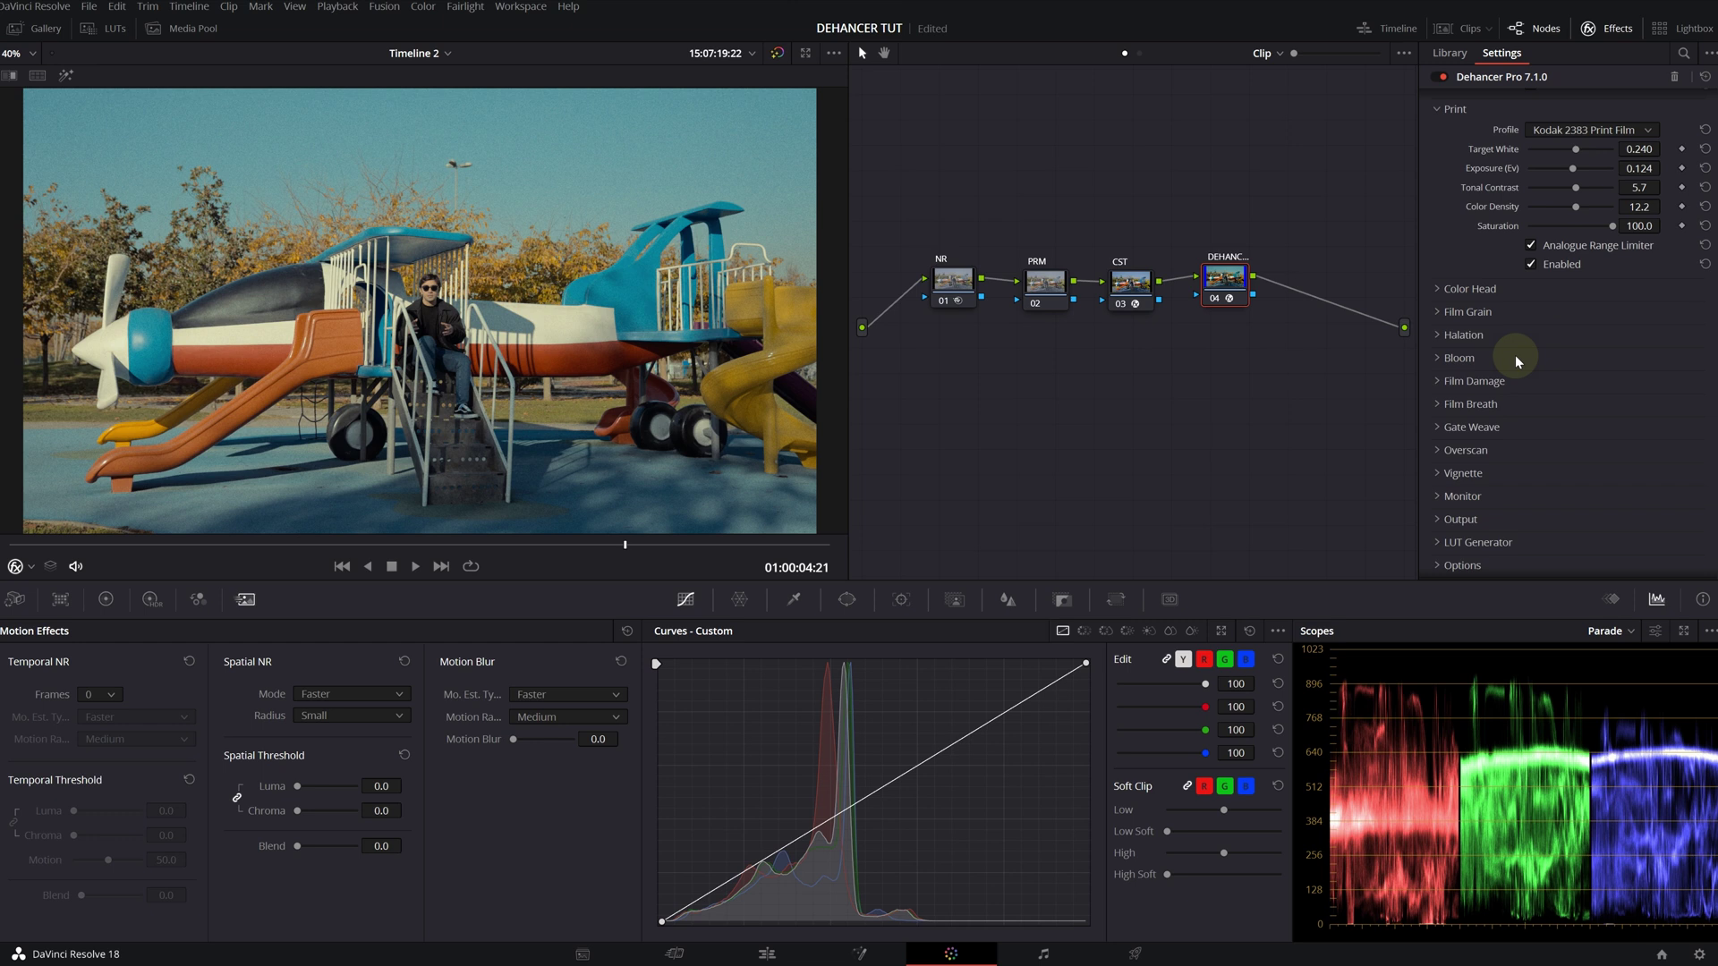
# Step: Tint the Color Head slightly negative, Yellow-Blue ending at -4.8
pyautogui.click(1443, 288)
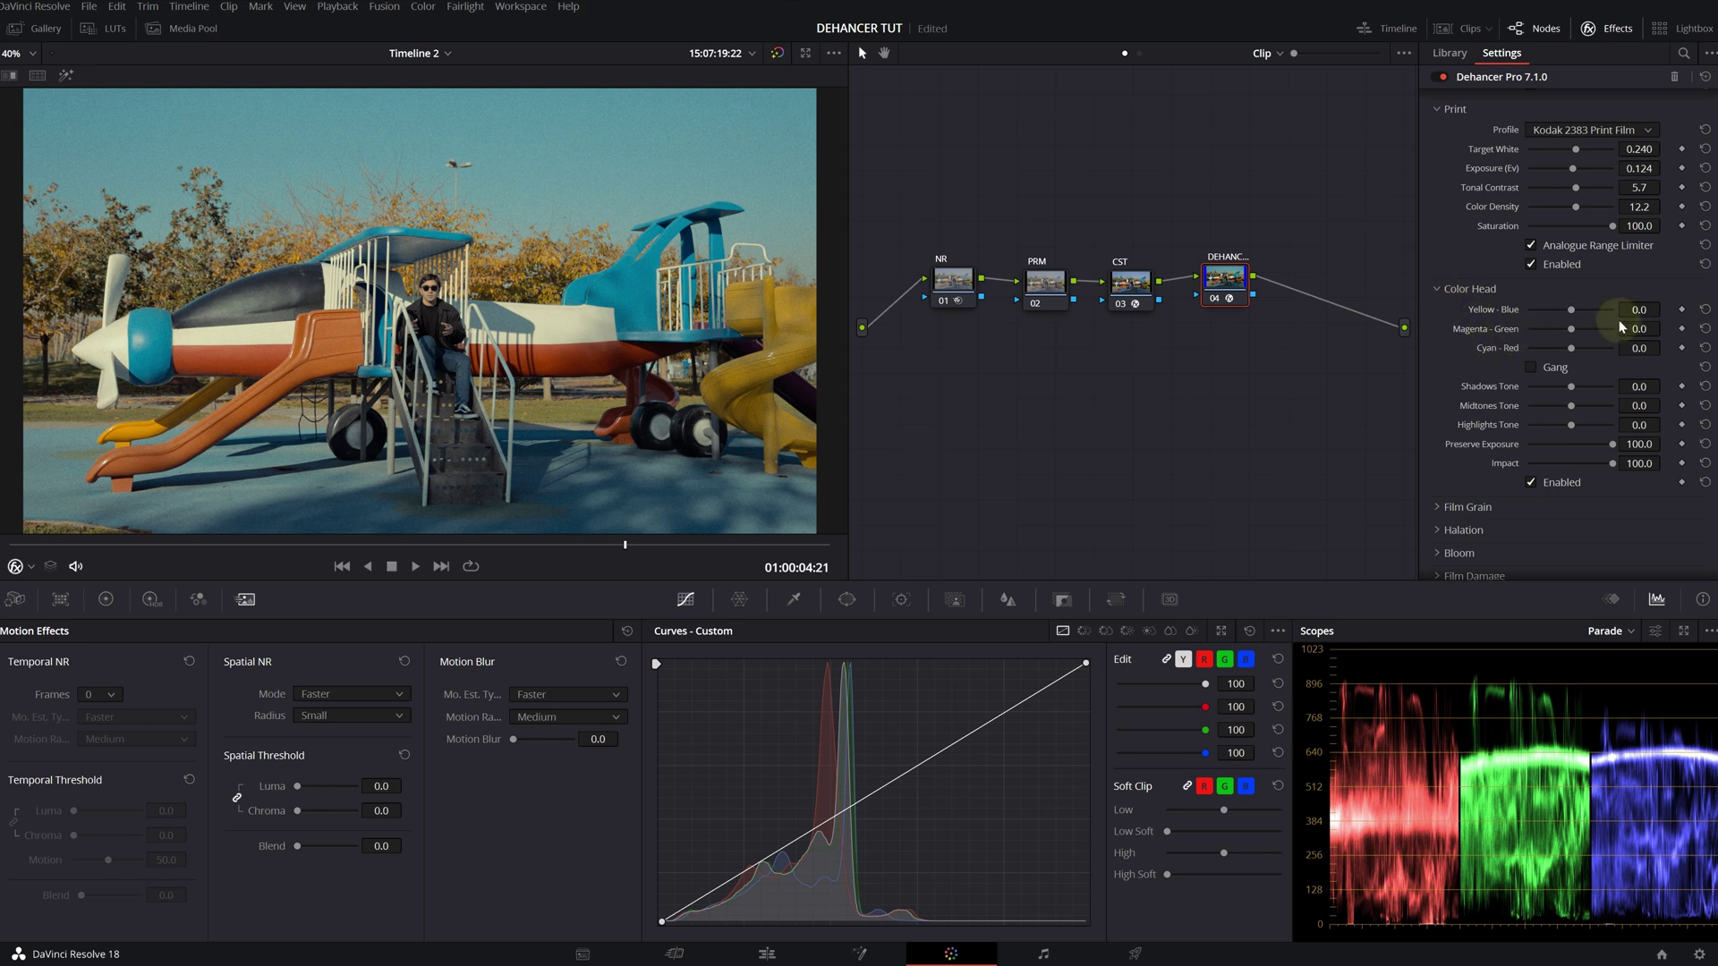
pyautogui.moveTo(1573, 314)
pyautogui.mouseDown()
pyautogui.moveTo(1541, 310)
pyautogui.moveTo(1590, 313)
pyautogui.mouseUp()
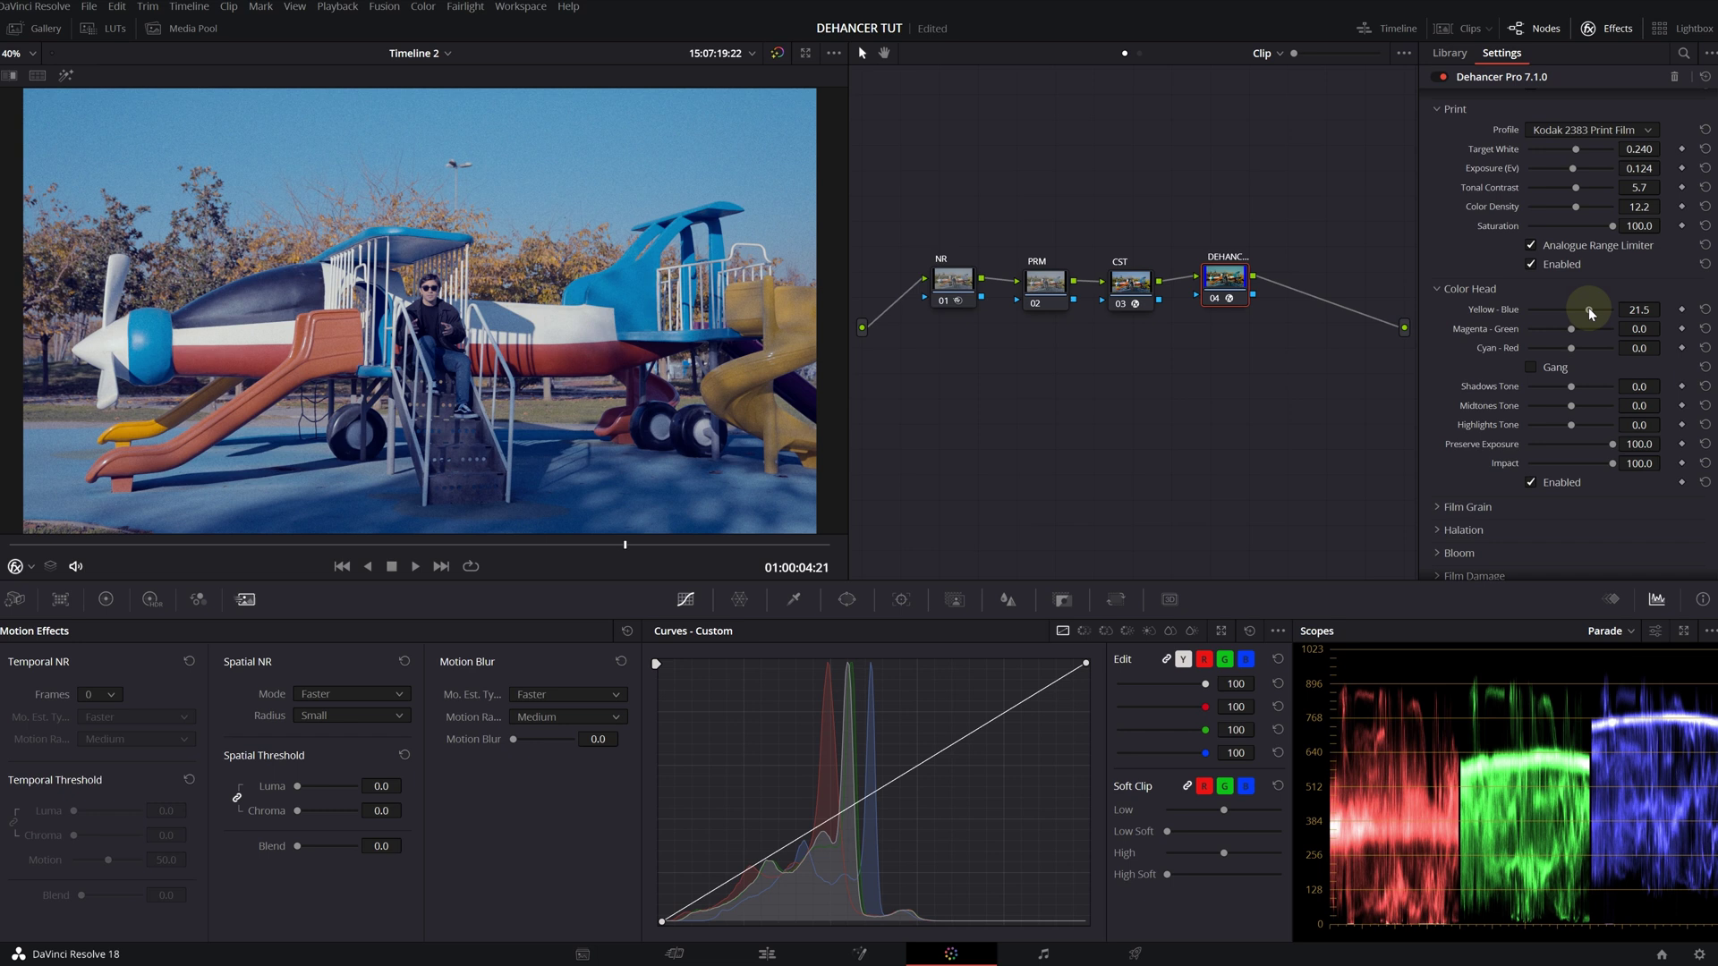
pyautogui.doubleClick(1590, 310)
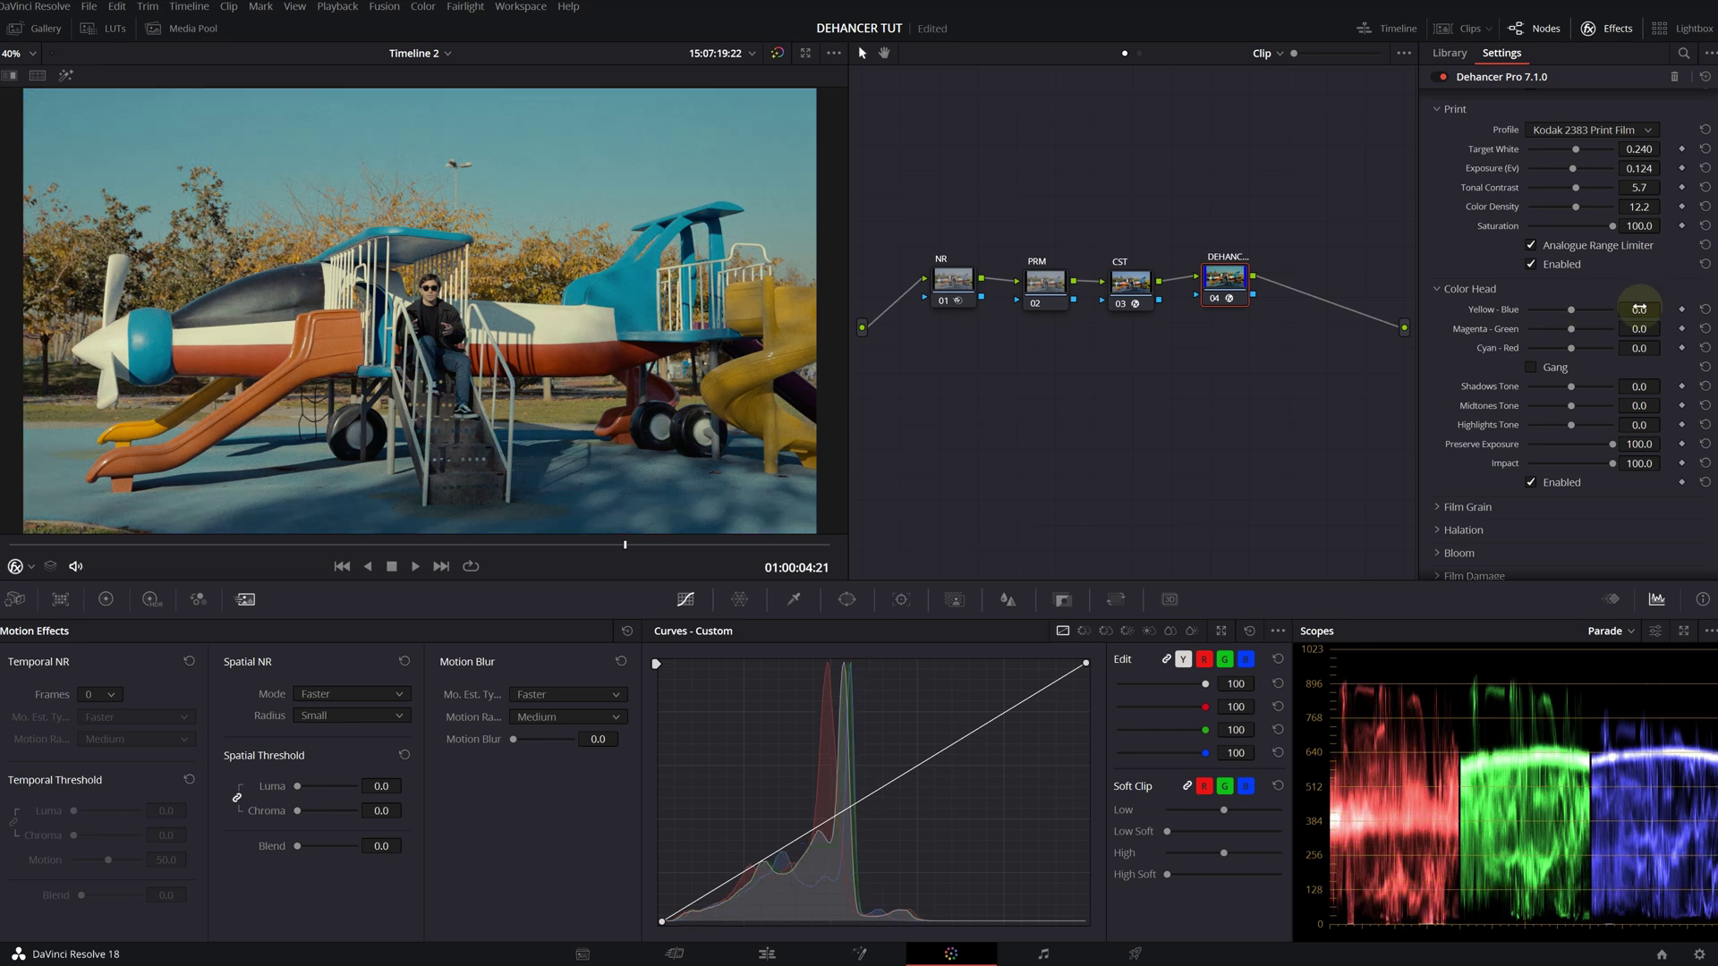
pyautogui.moveTo(1637, 309); pyautogui.dragTo(1622, 351)
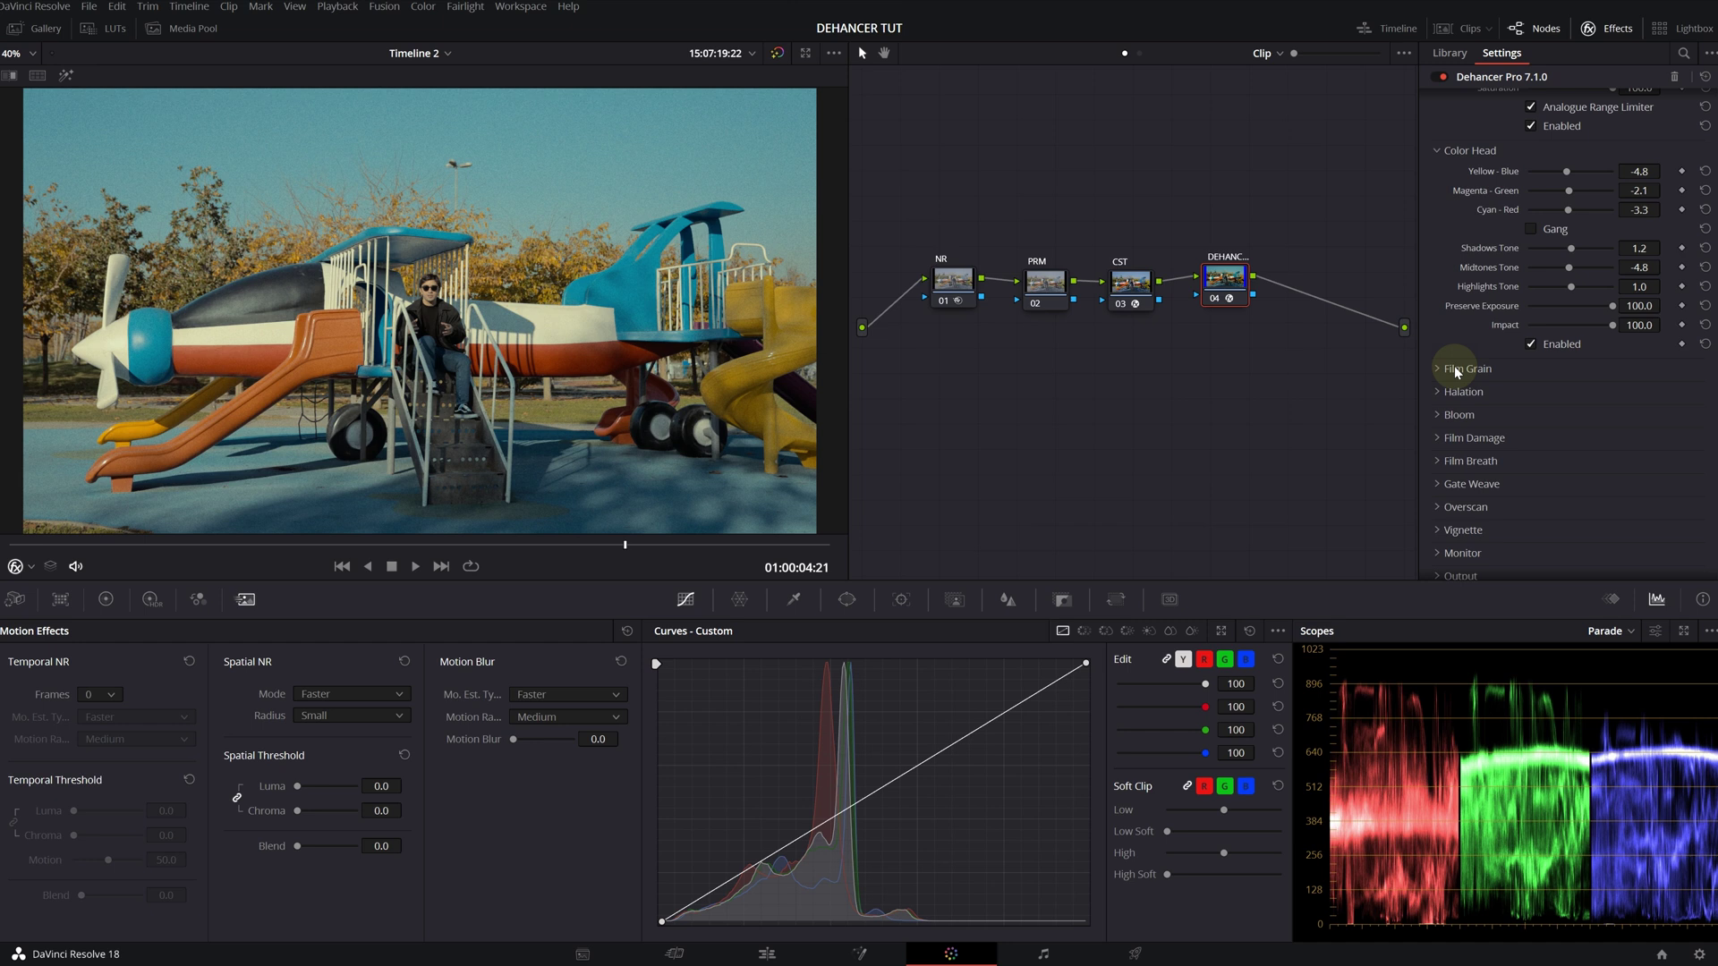
# Step: Set Film Grain to a Custom profile at size 2.14 with amount lowered to 8.8
pyautogui.click(1489, 369)
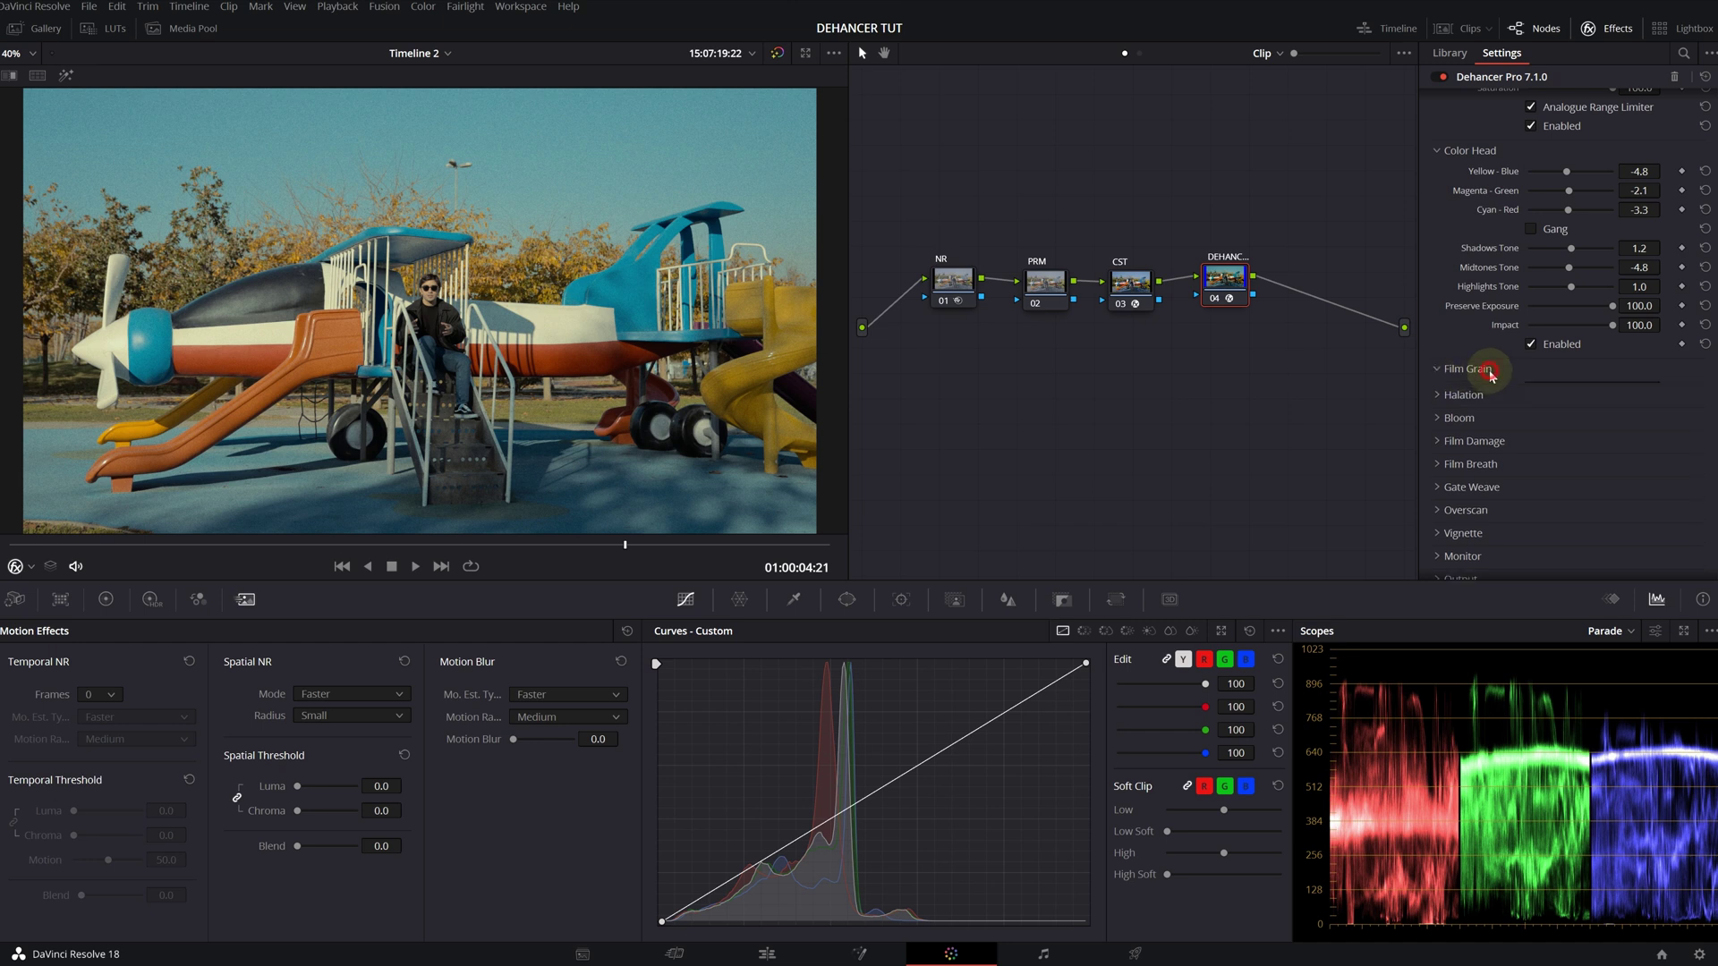
pyautogui.click(1570, 392)
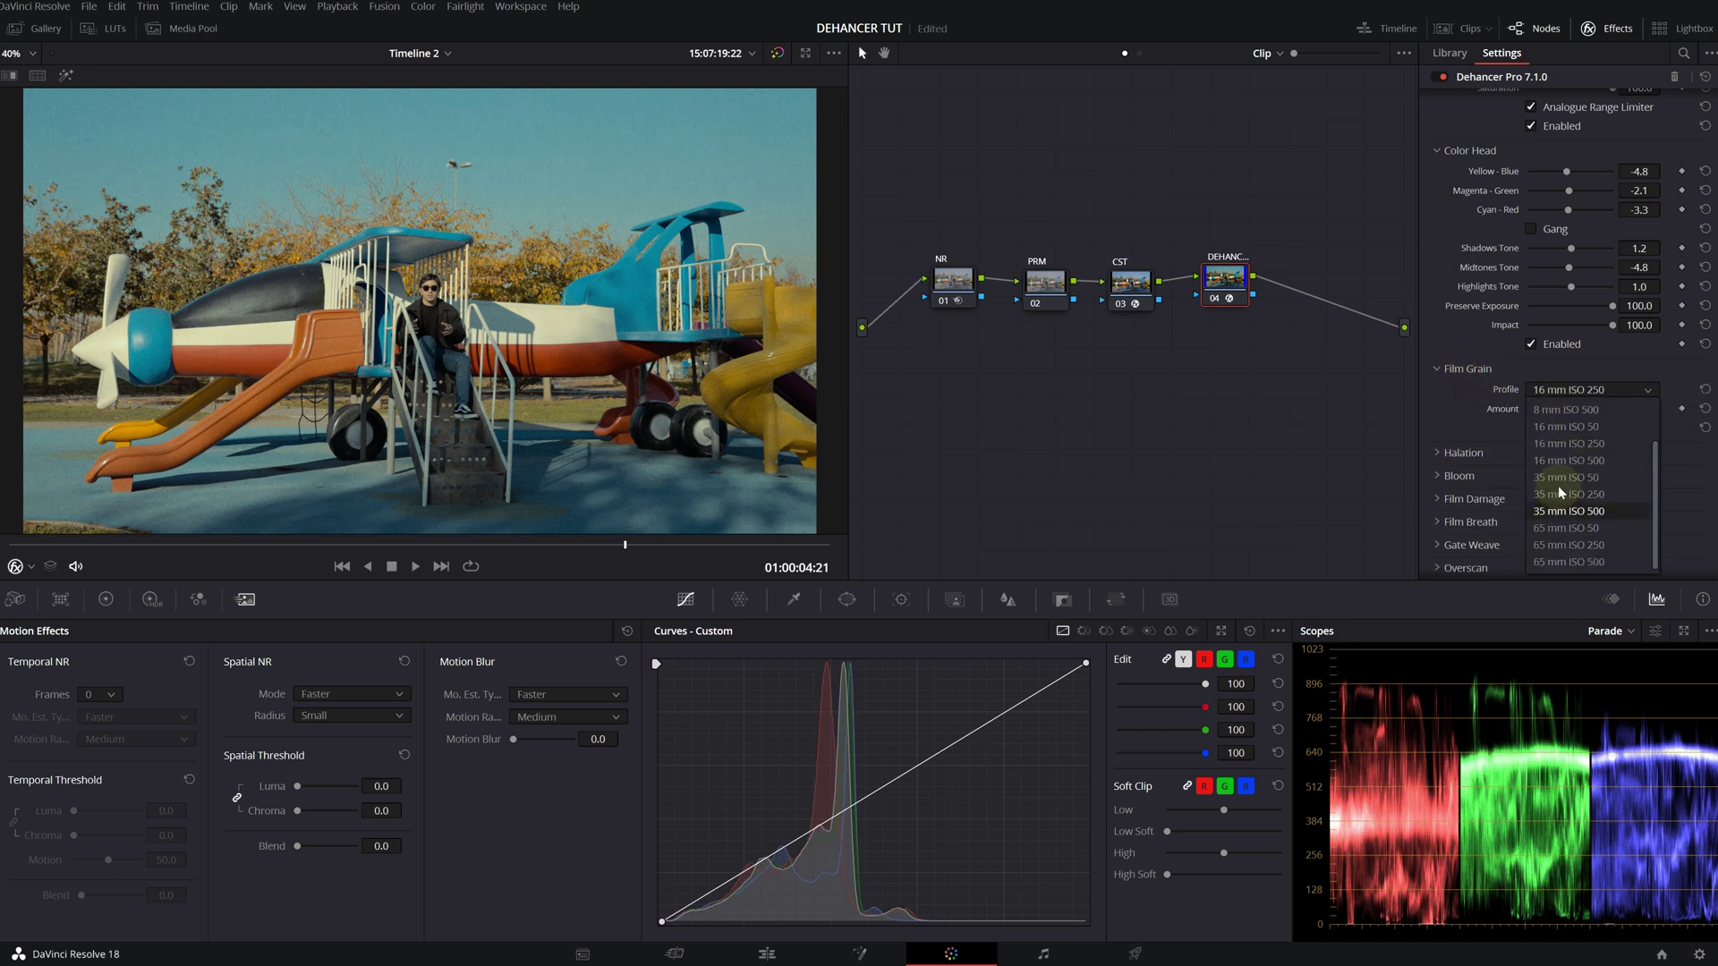
pyautogui.click(1566, 545)
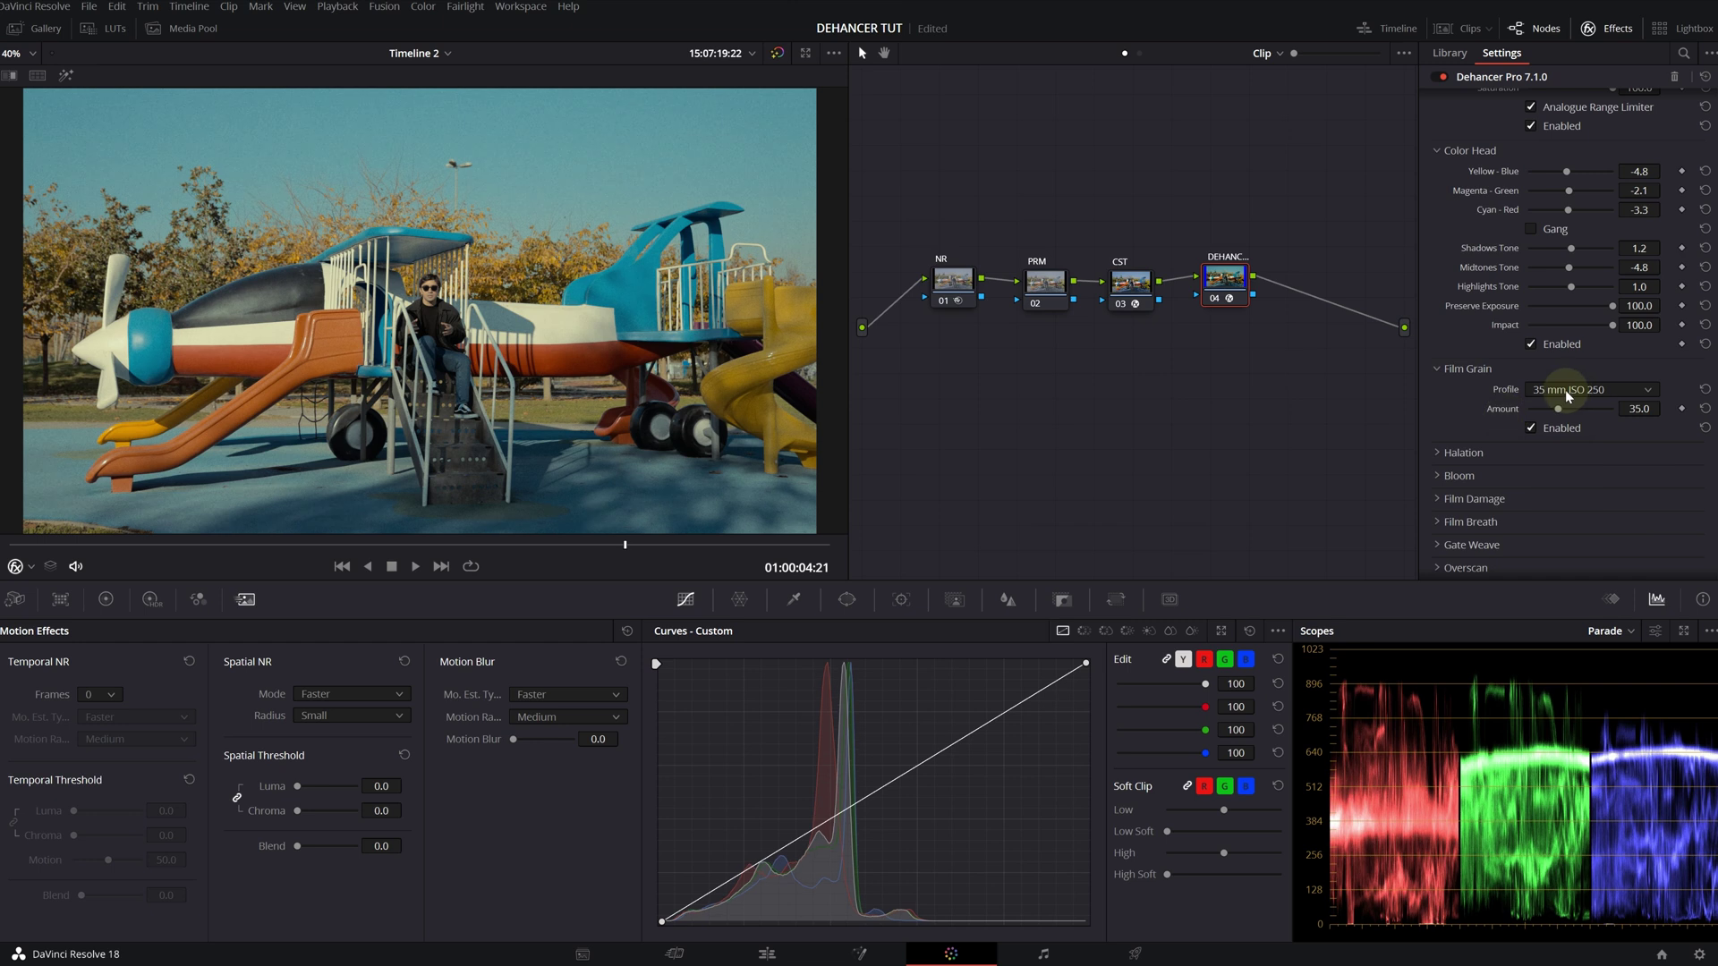
pyautogui.click(1565, 389)
pyautogui.click(1566, 410)
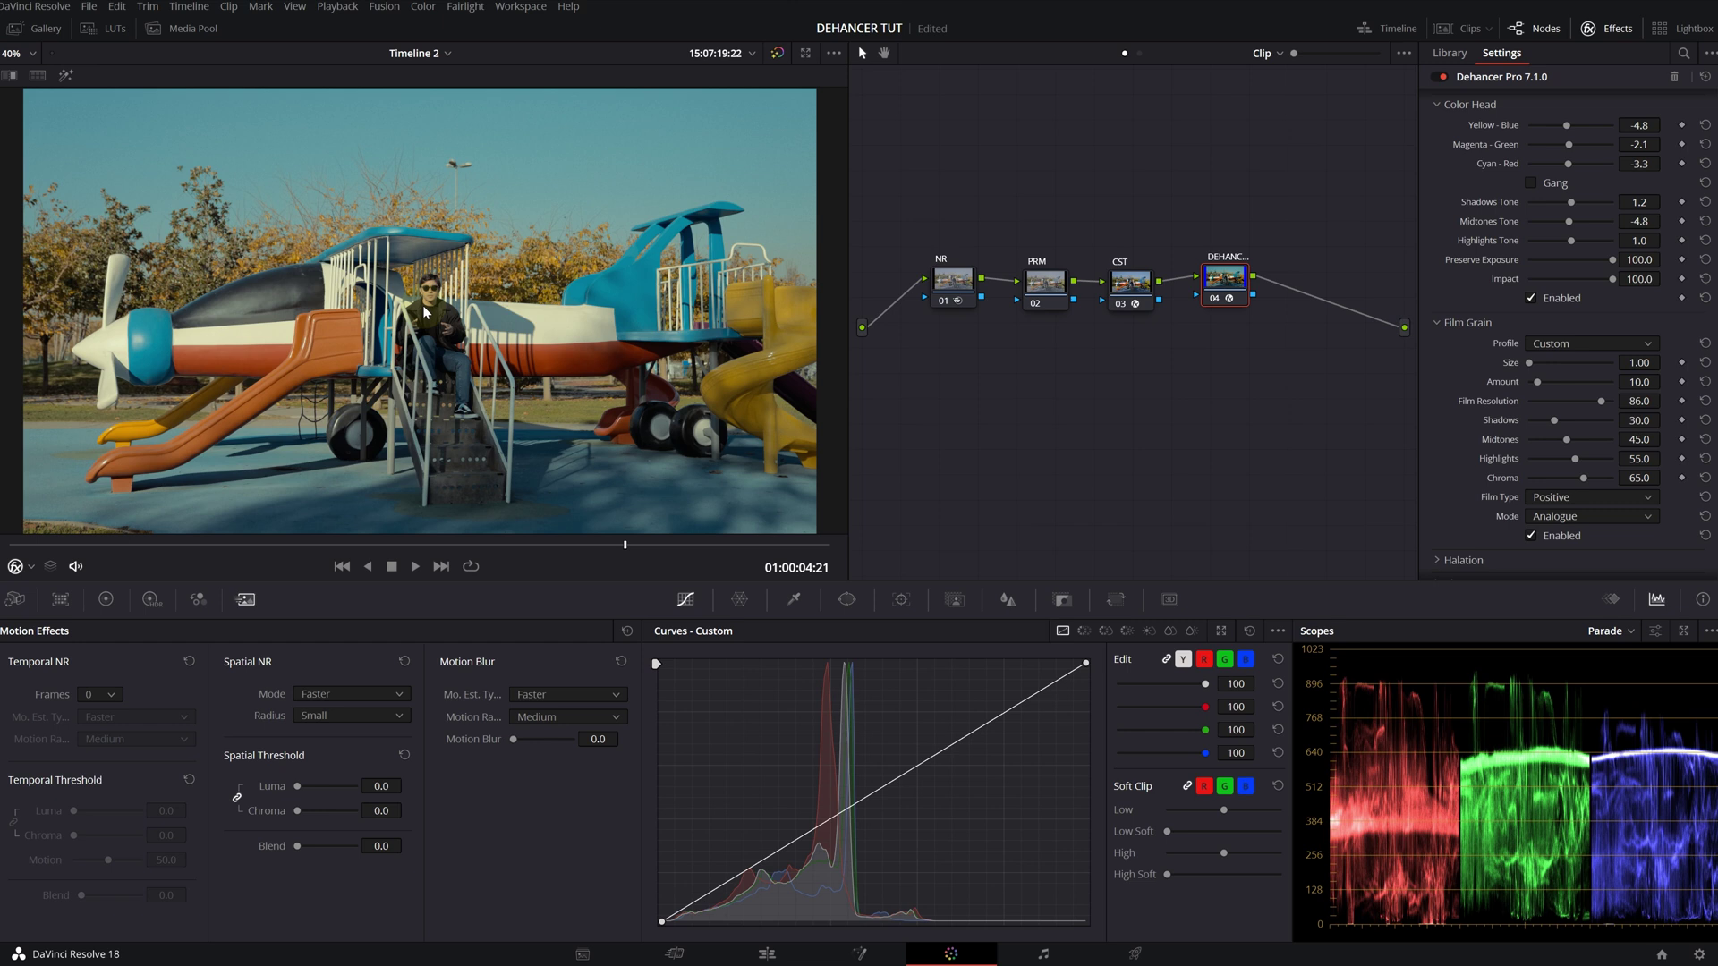
pyautogui.scroll(3, 423, 304)
pyautogui.scroll(3, 535, 245)
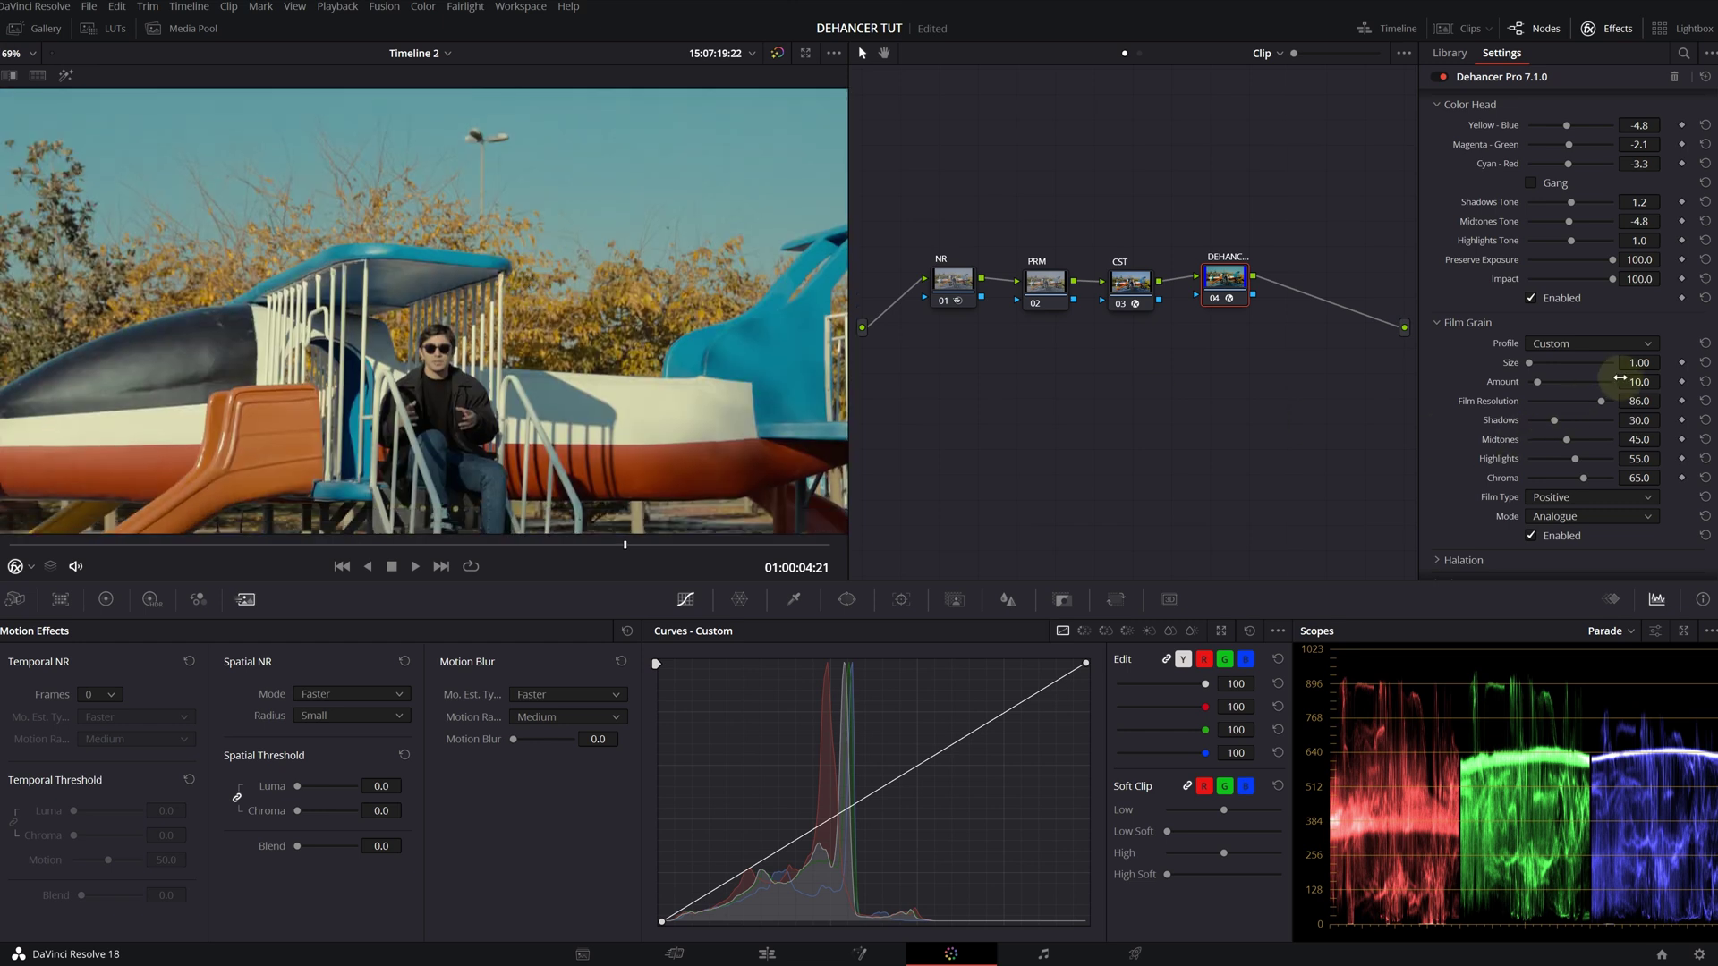
pyautogui.moveTo(1620, 377); pyautogui.dragTo(1606, 377)
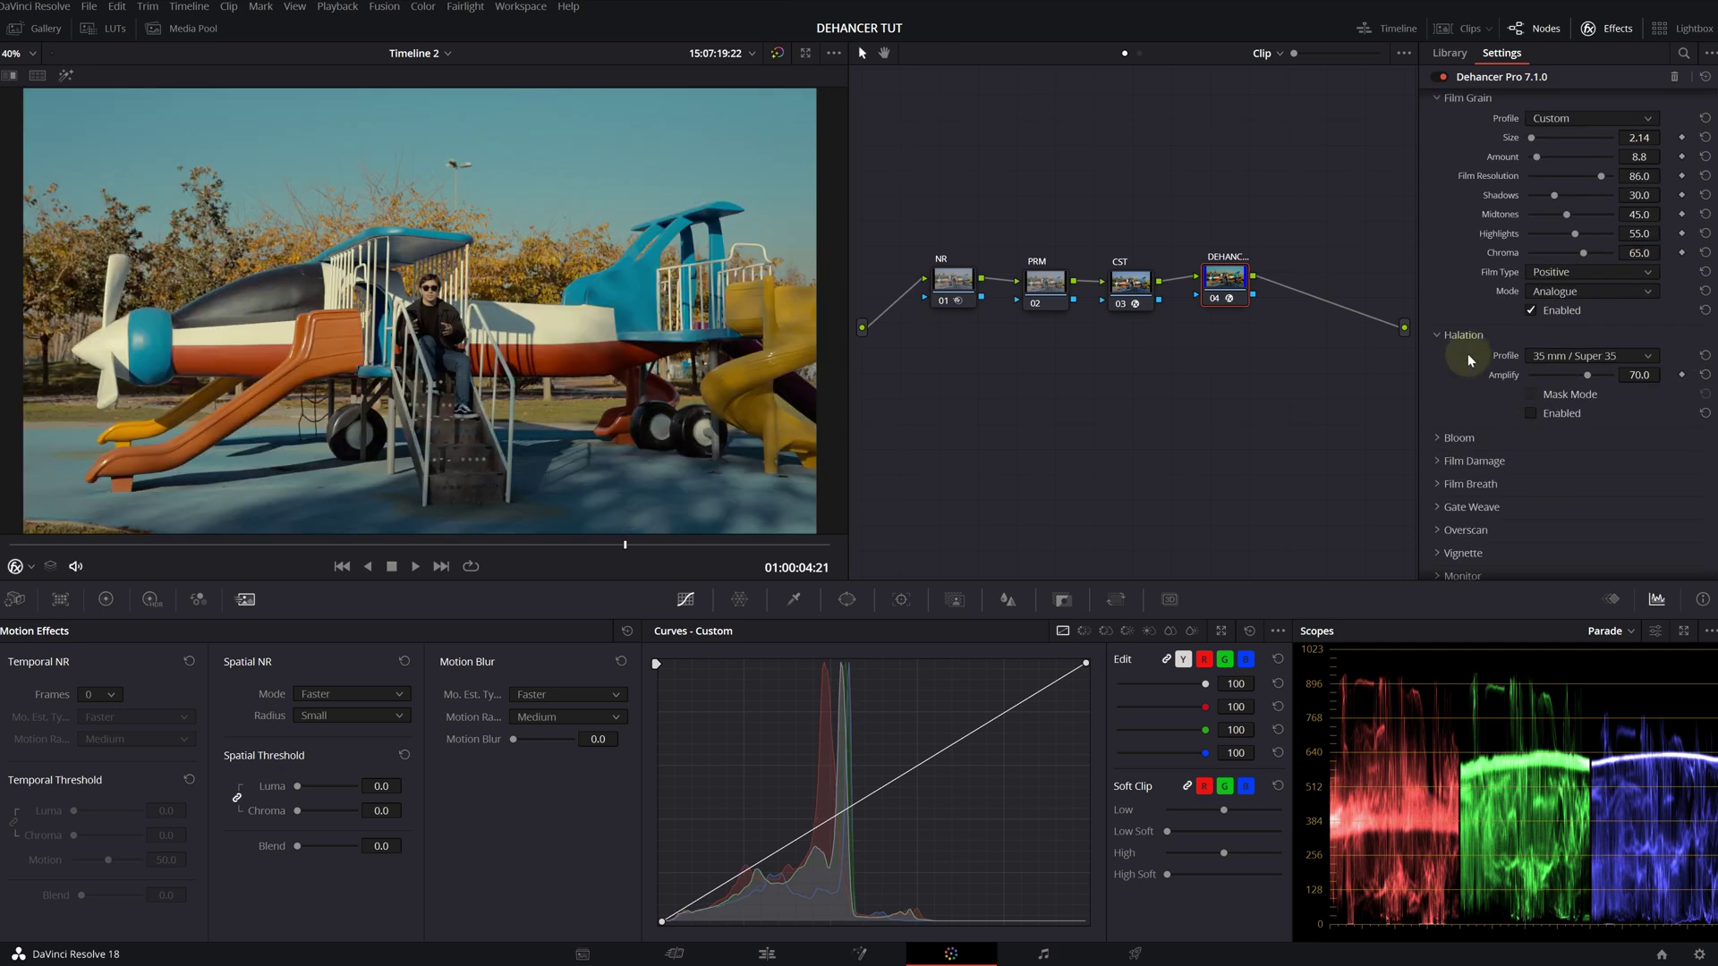
# Step: Enable halation (Amplify 49.5) and bloom (Amplify 50.0)
pyautogui.click(1531, 413)
pyautogui.scroll(2, 201, 282)
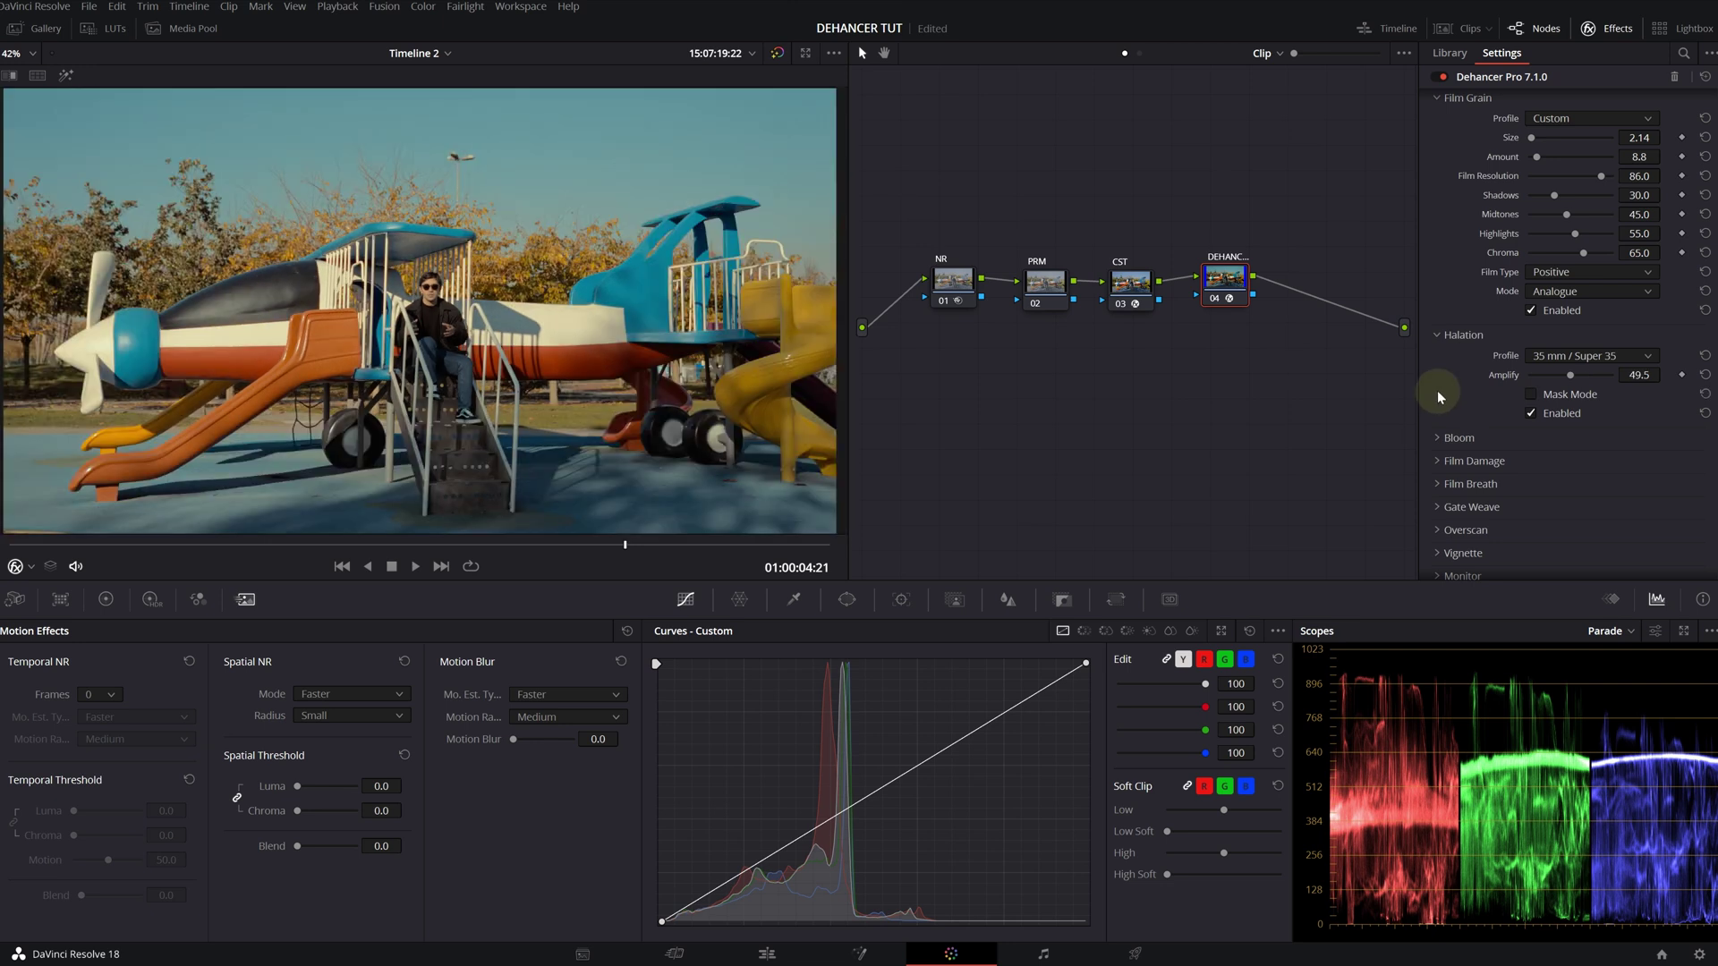
pyautogui.scroll(-2, 1438, 393)
pyautogui.click(1460, 357)
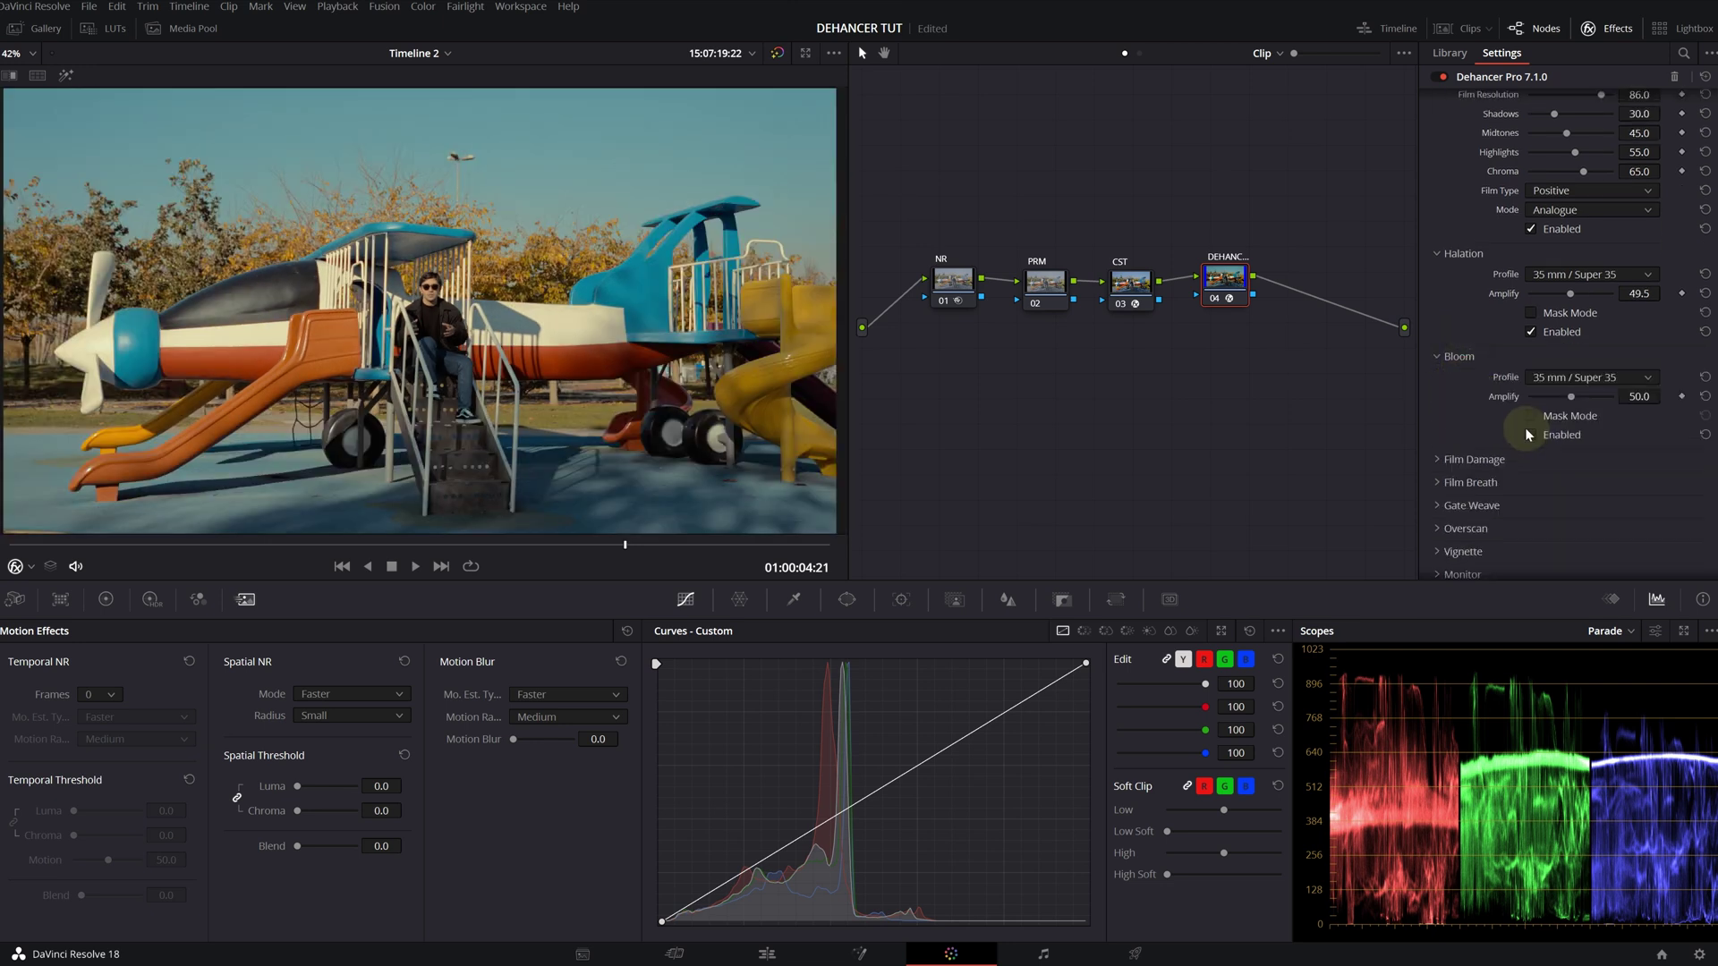
pyautogui.click(1530, 435)
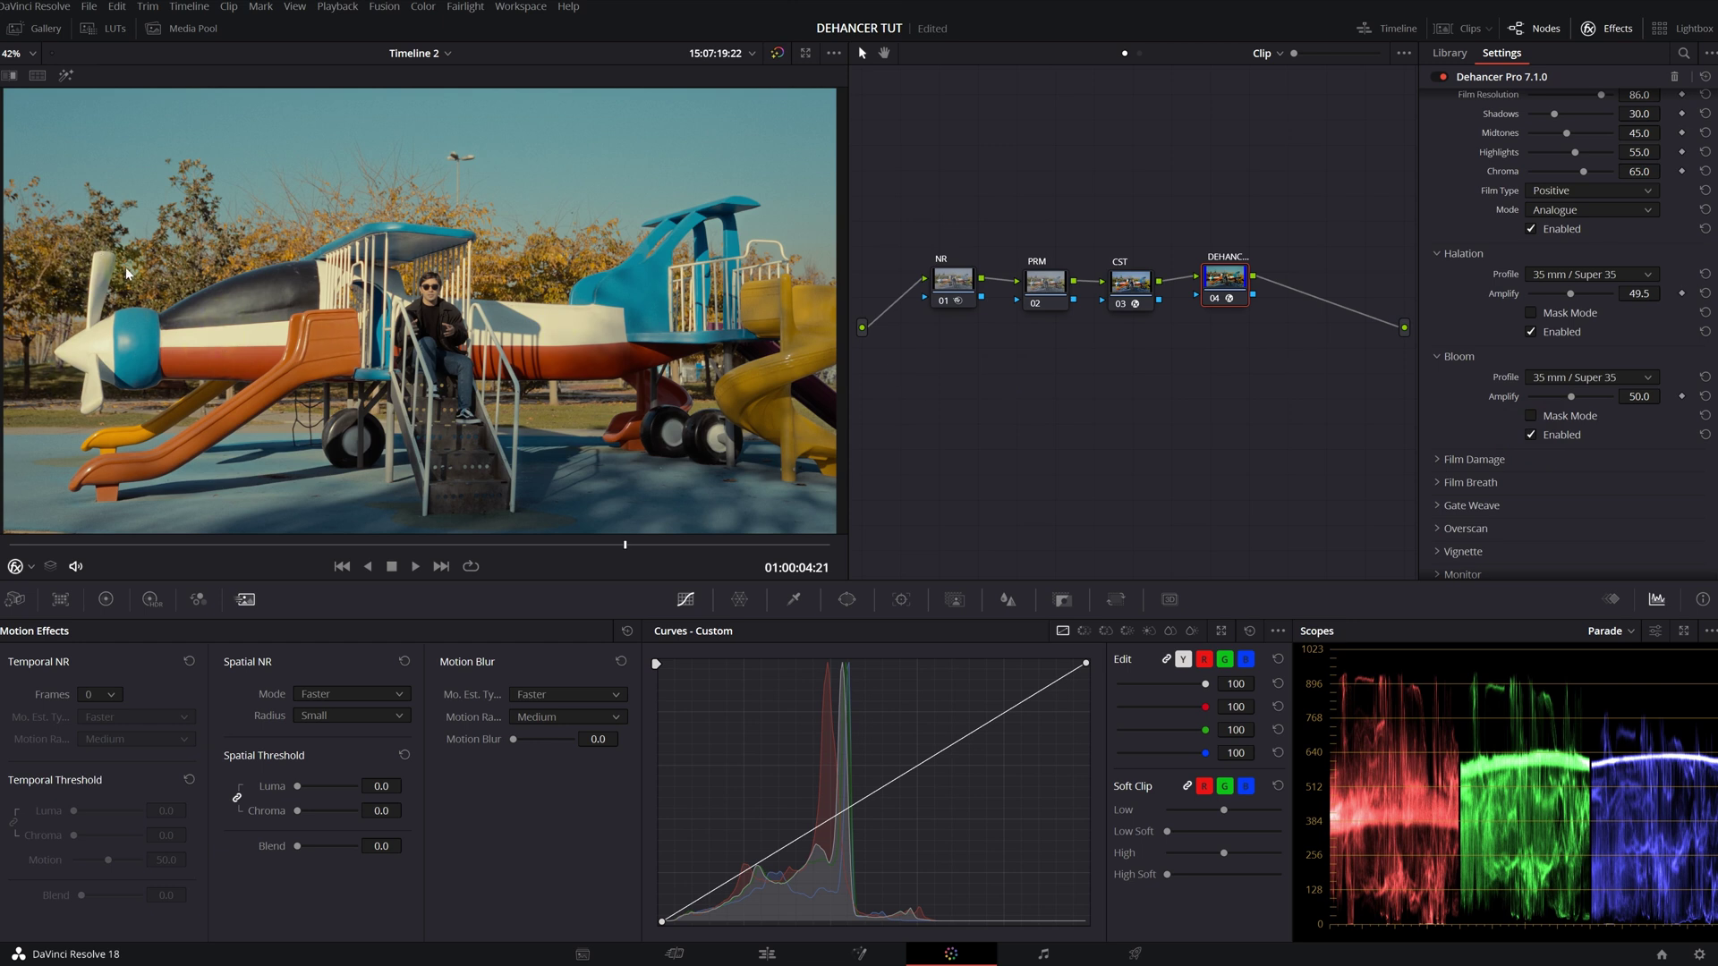
pyautogui.scroll(-1, 1439, 367)
pyautogui.click(1457, 379)
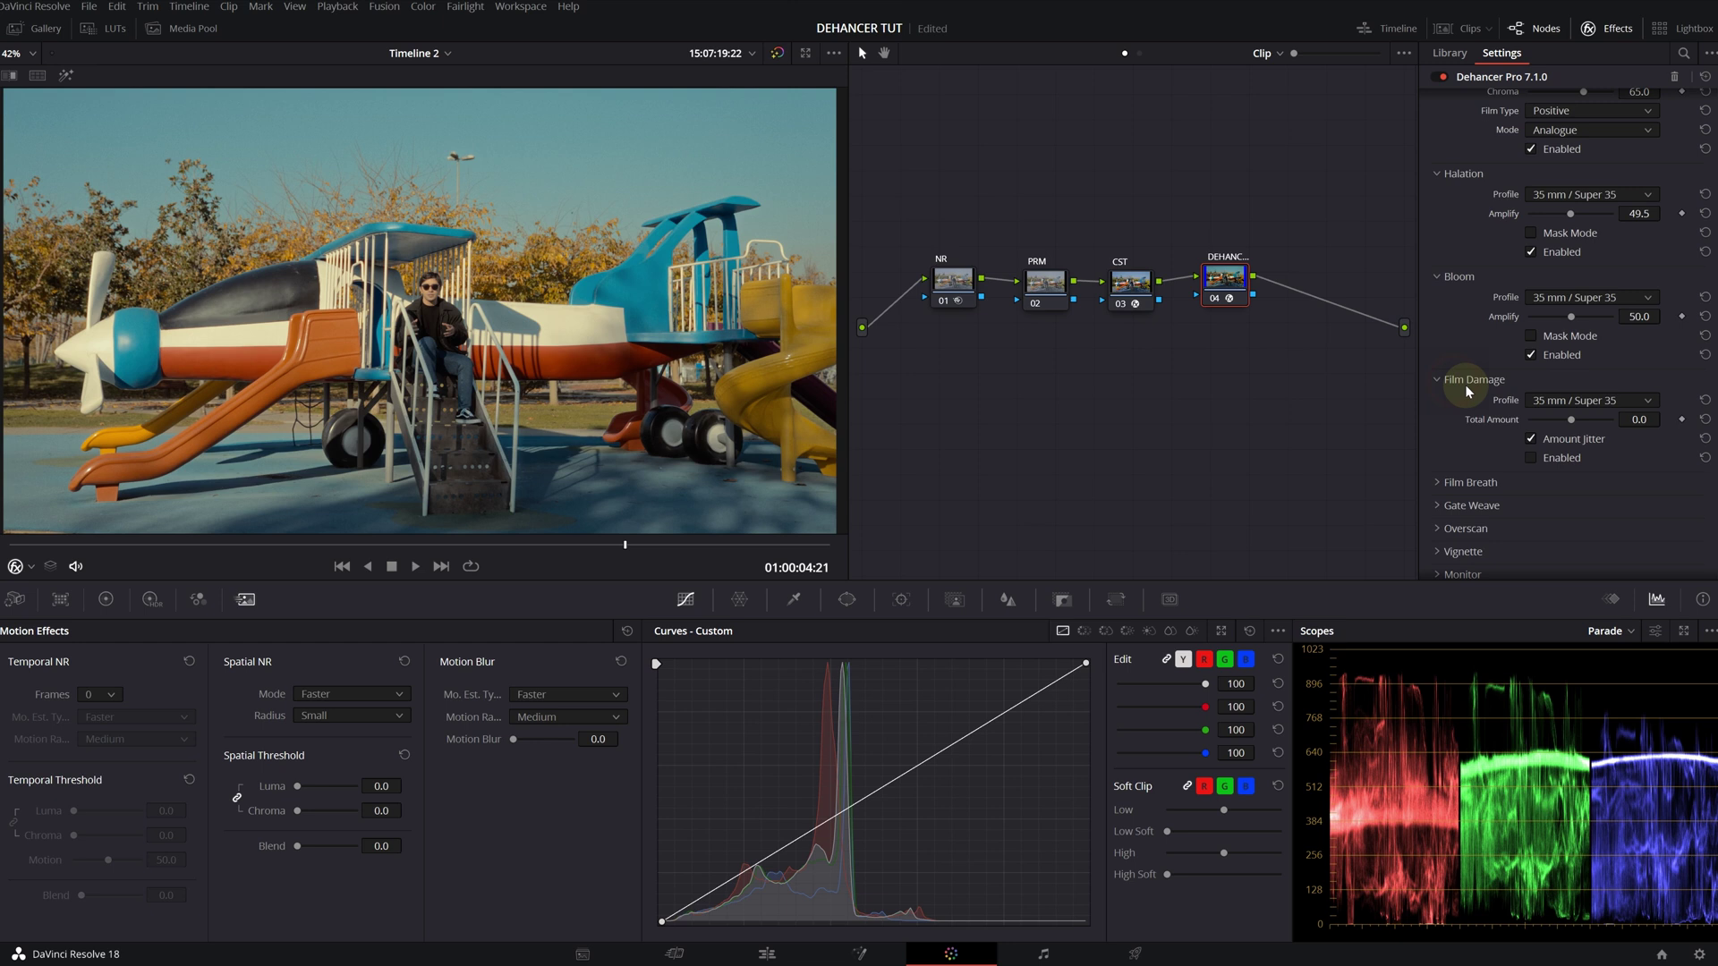
# Step: Disable Film Damage, enable a Super 16mm 1.66:1 Overscan gate, and select the PRM node
pyautogui.click(1538, 459)
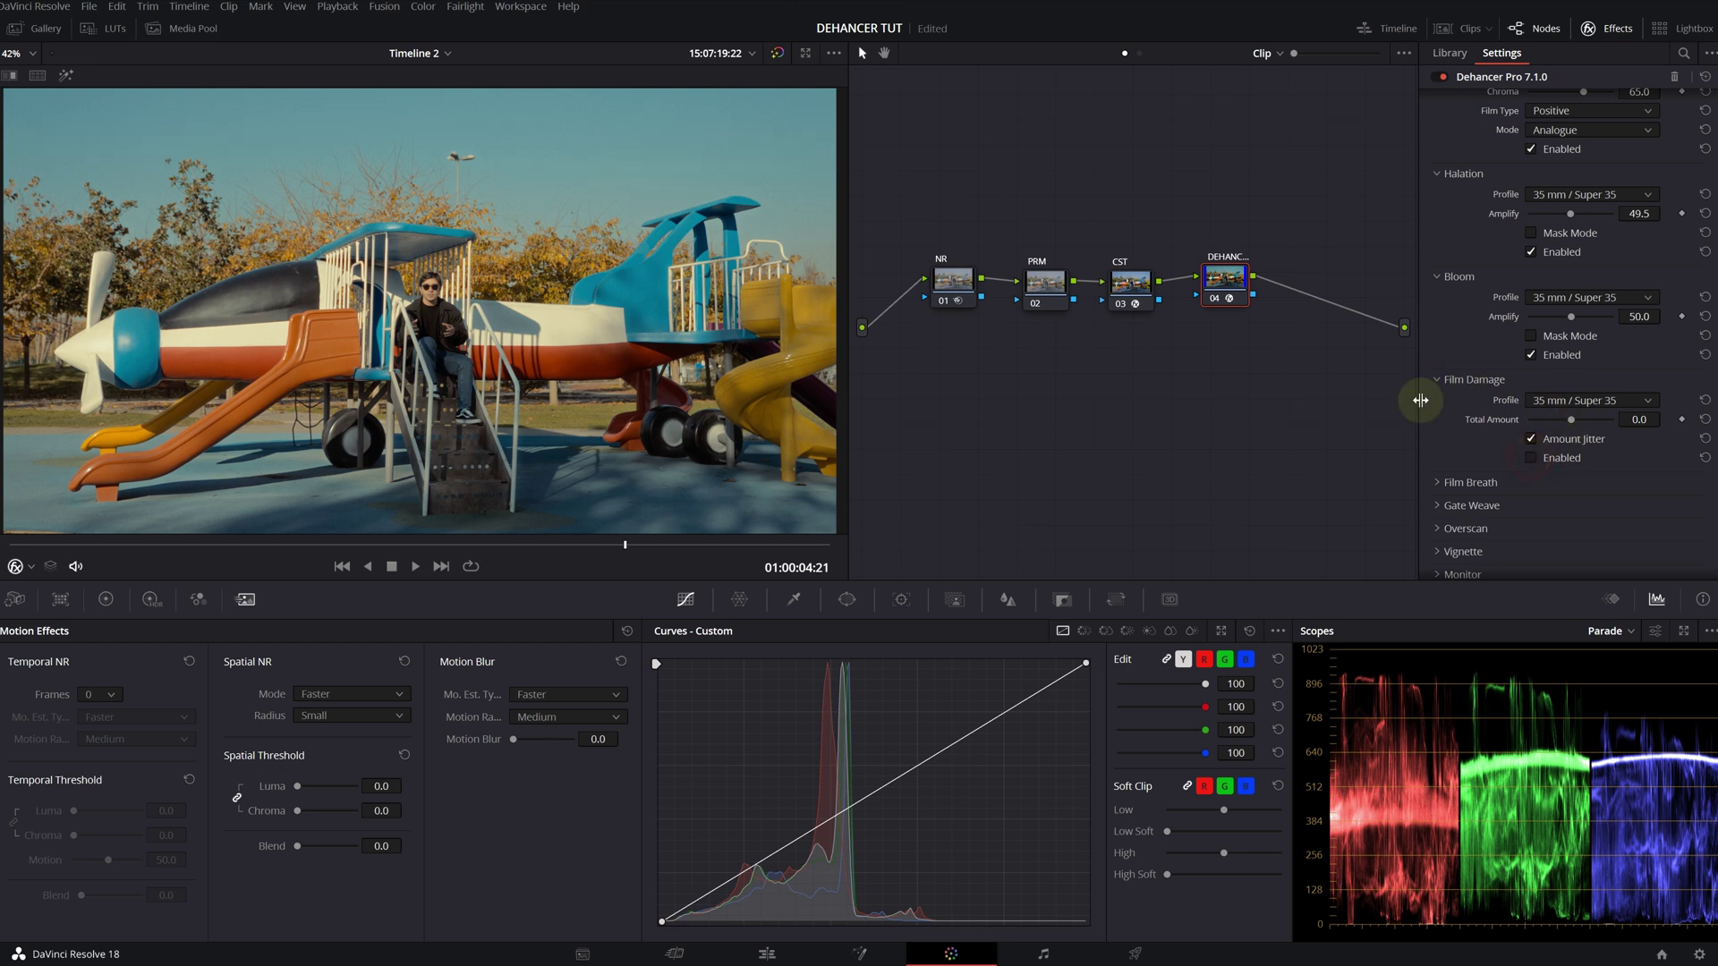
pyautogui.click(1466, 380)
pyautogui.click(1468, 449)
pyautogui.scroll(-2, 1462, 452)
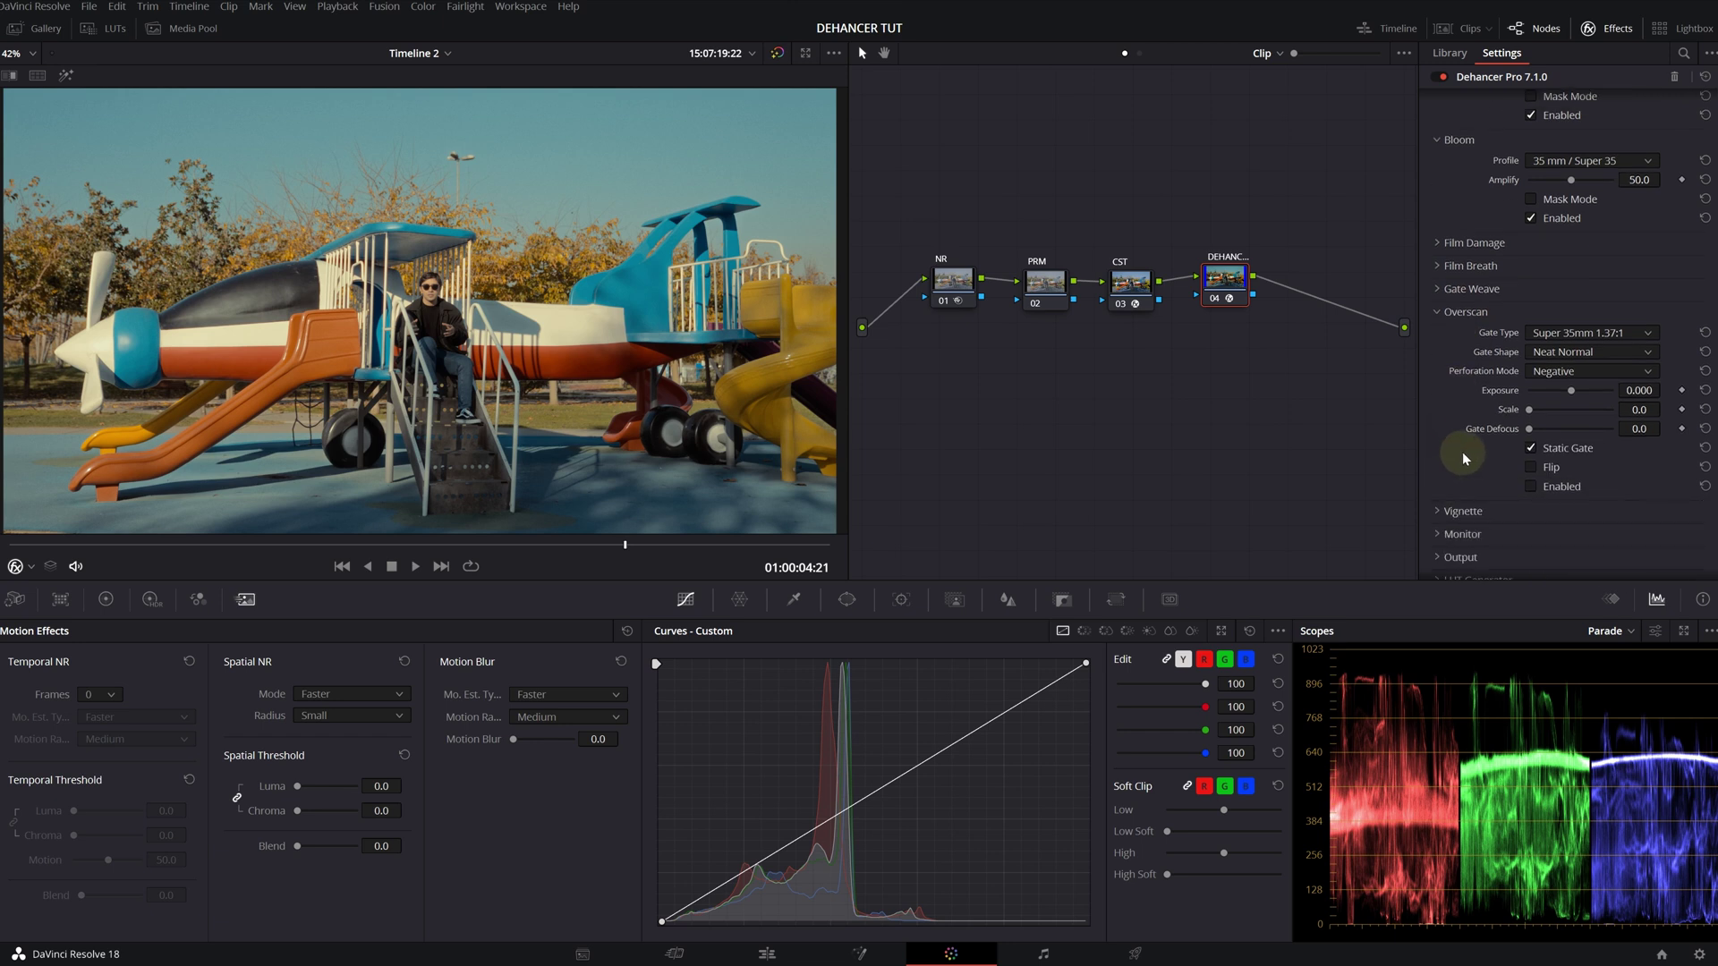
pyautogui.click(1530, 486)
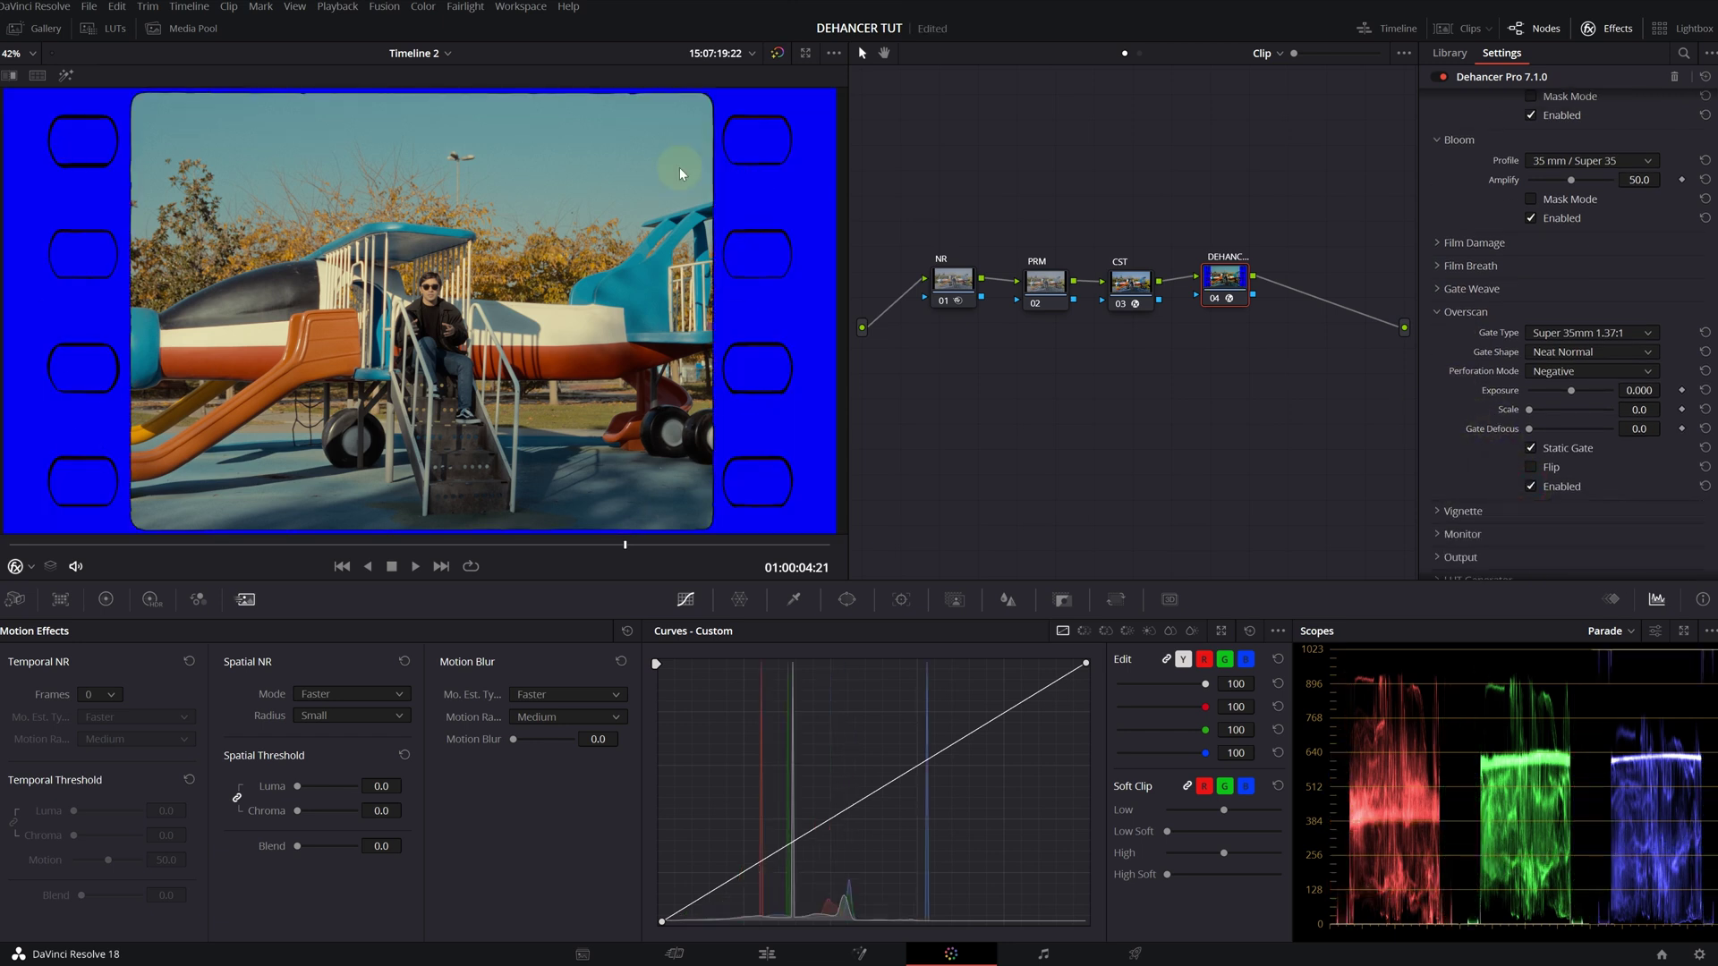
pyautogui.scroll(-1, 1460, 478)
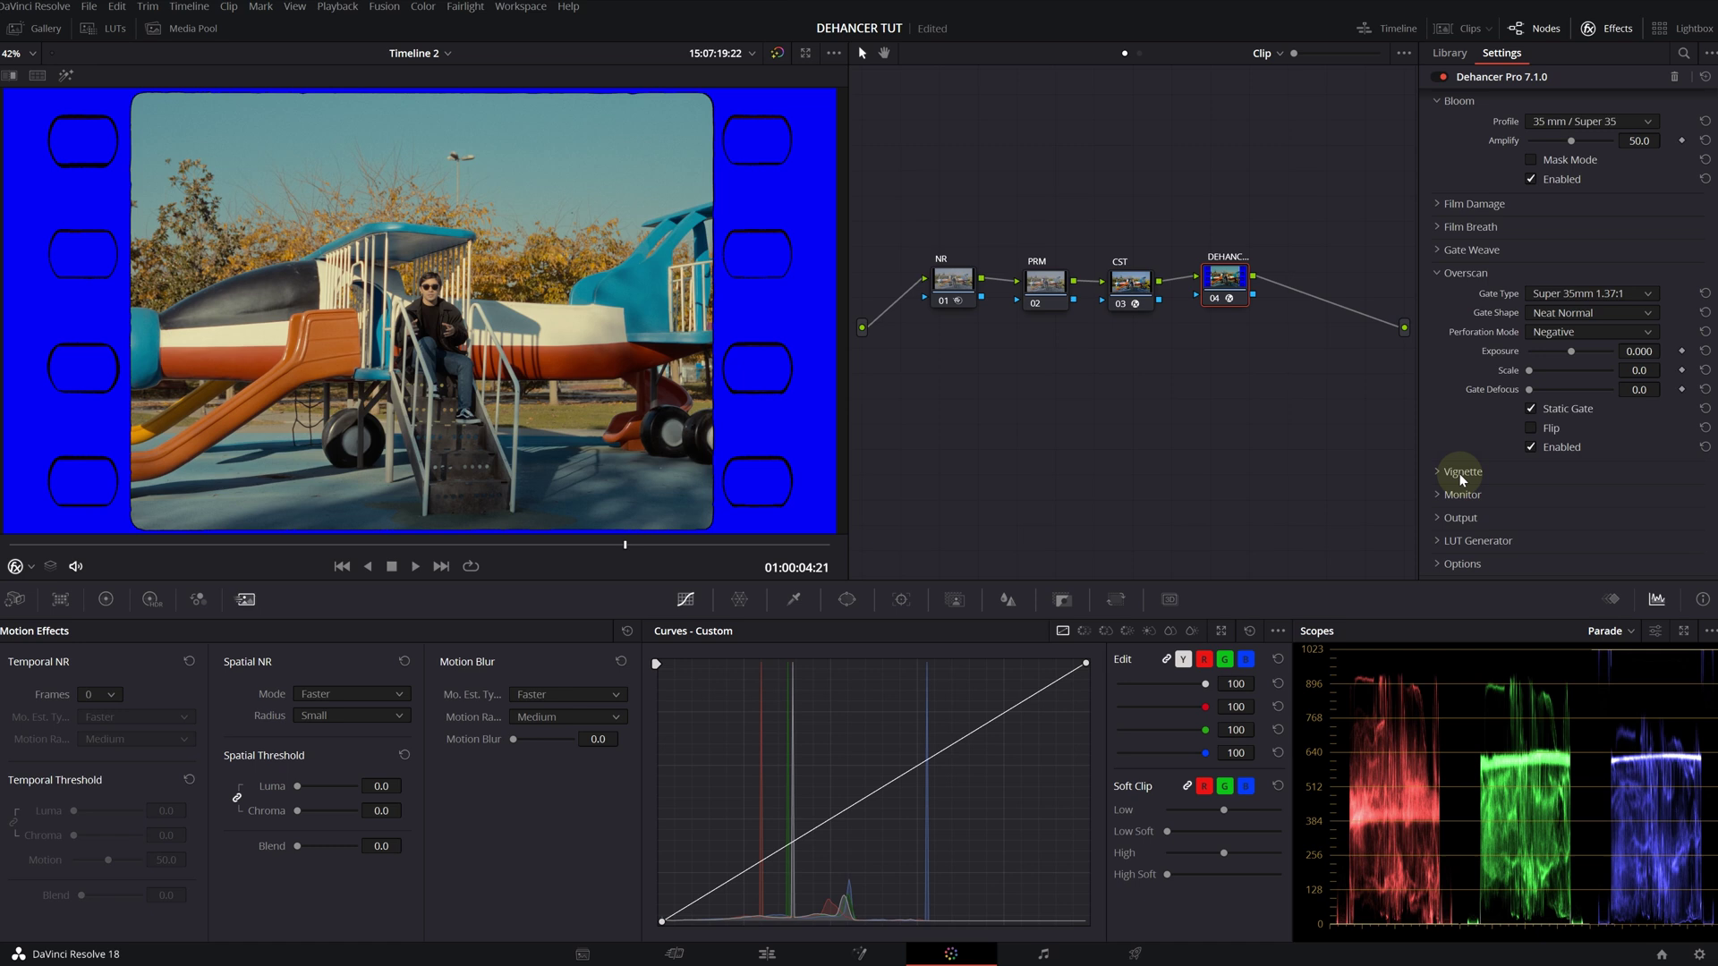
pyautogui.click(1458, 495)
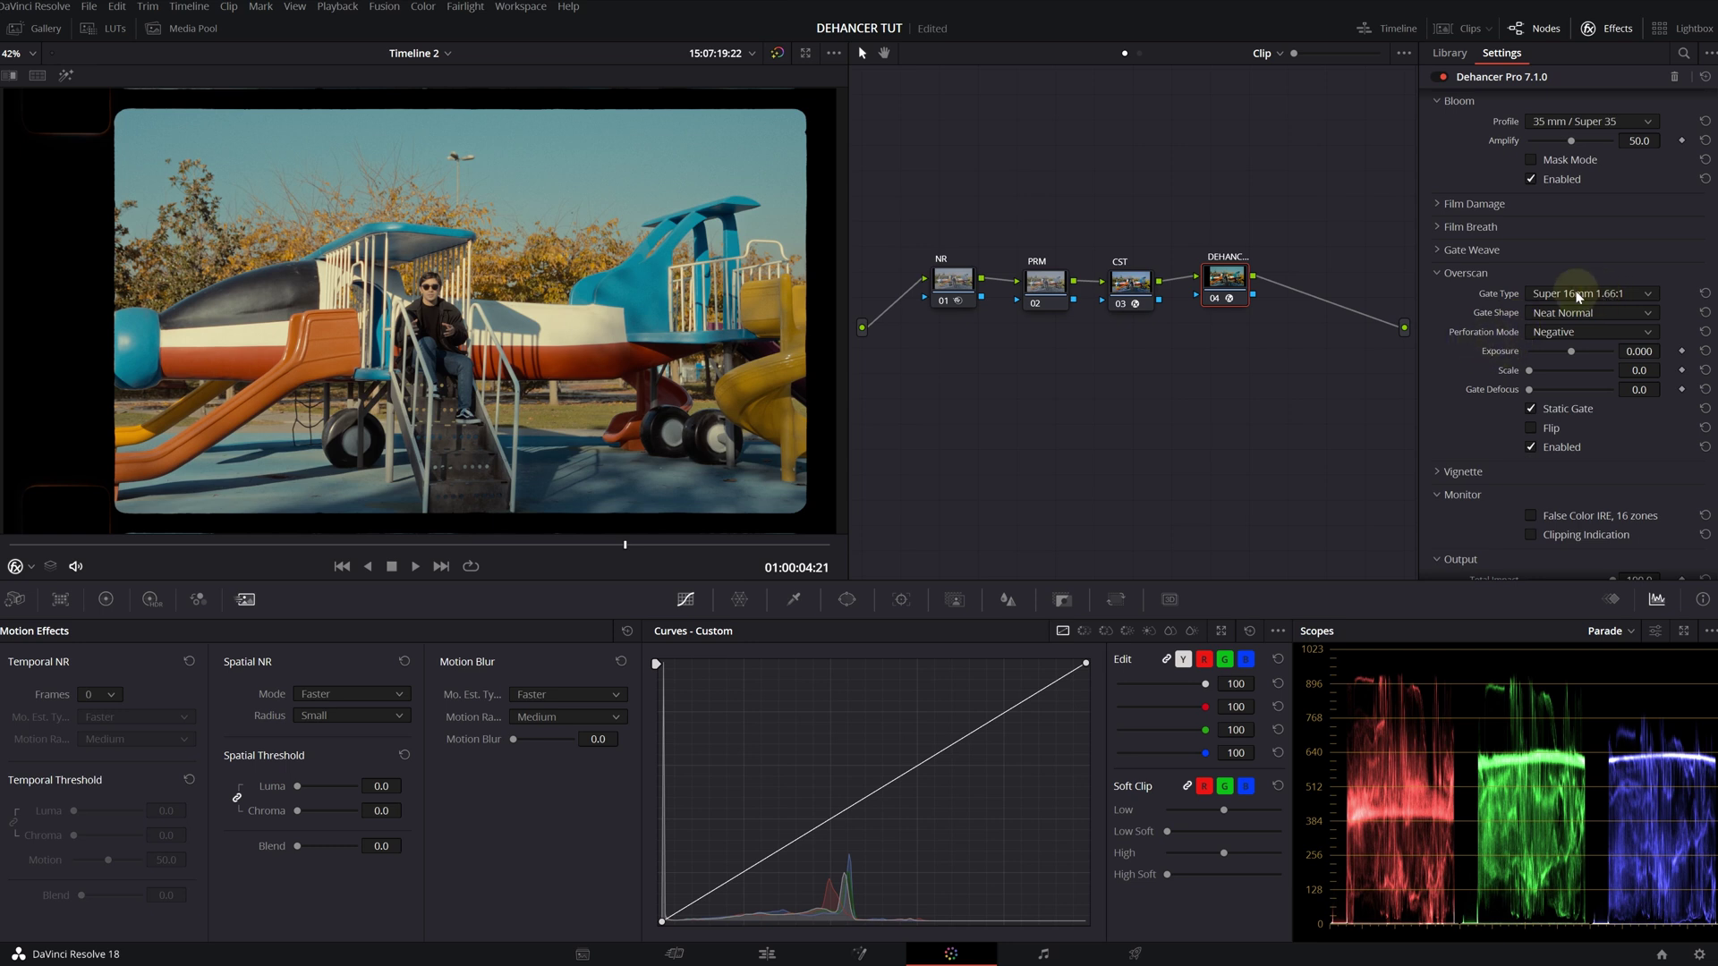
pyautogui.click(1034, 297)
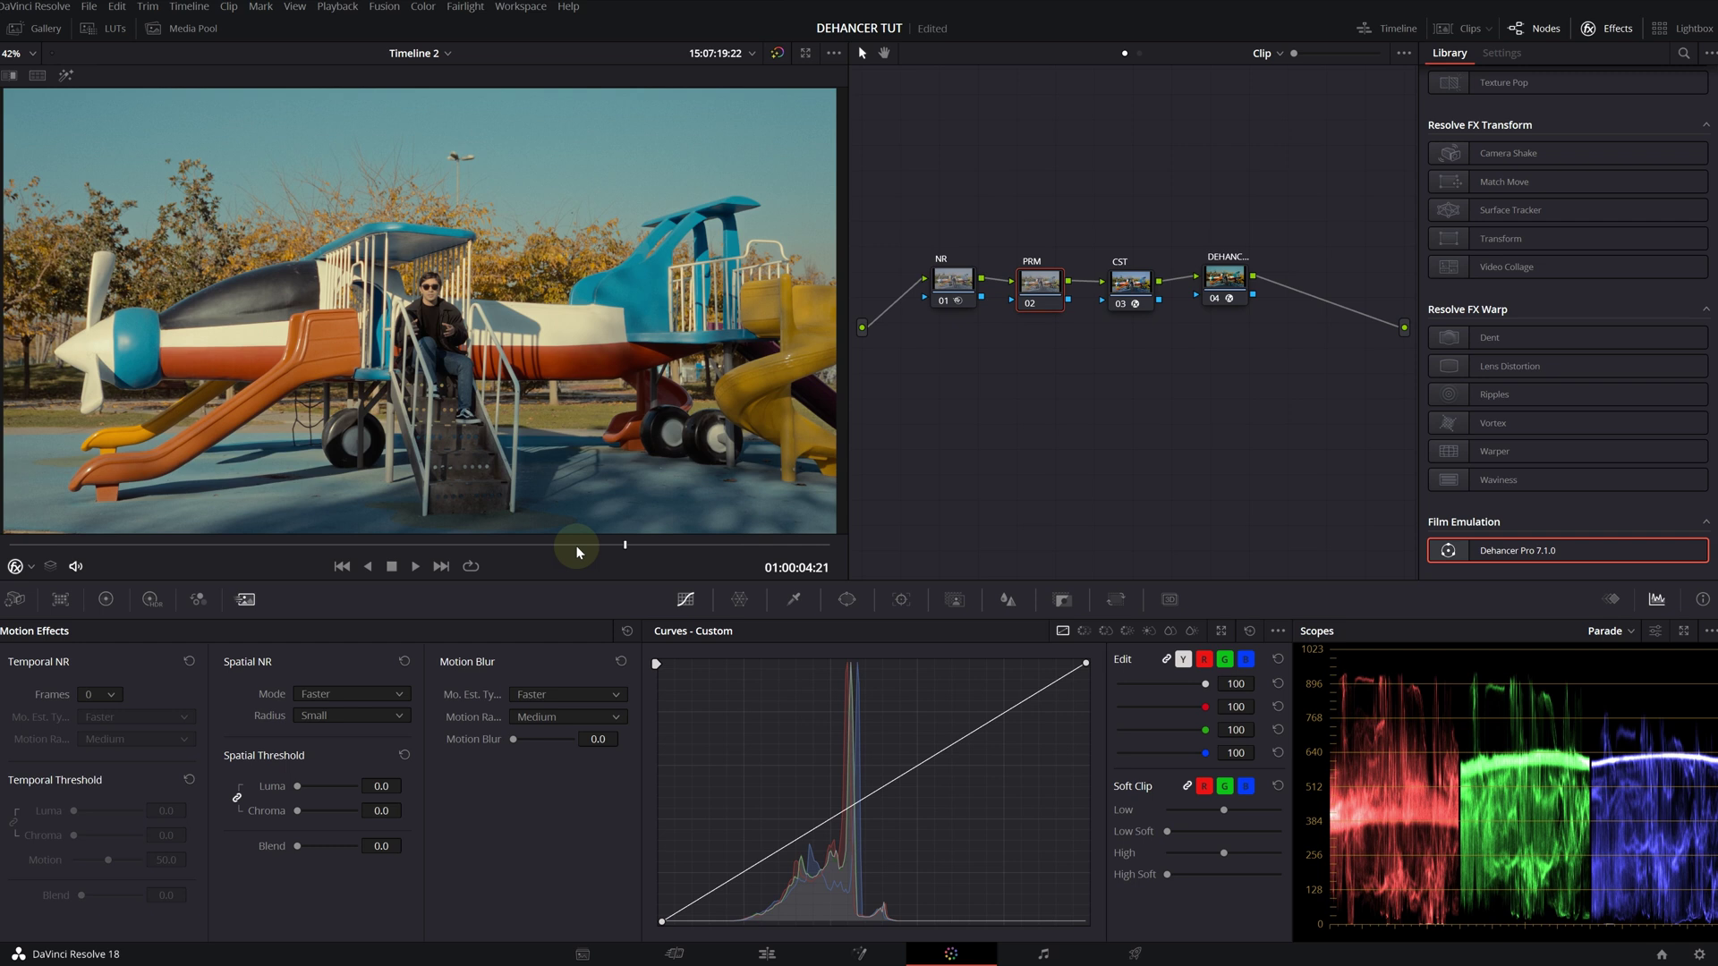
# Step: Cool the PRM node's Offset wheel slightly toward blue
pyautogui.click(108, 600)
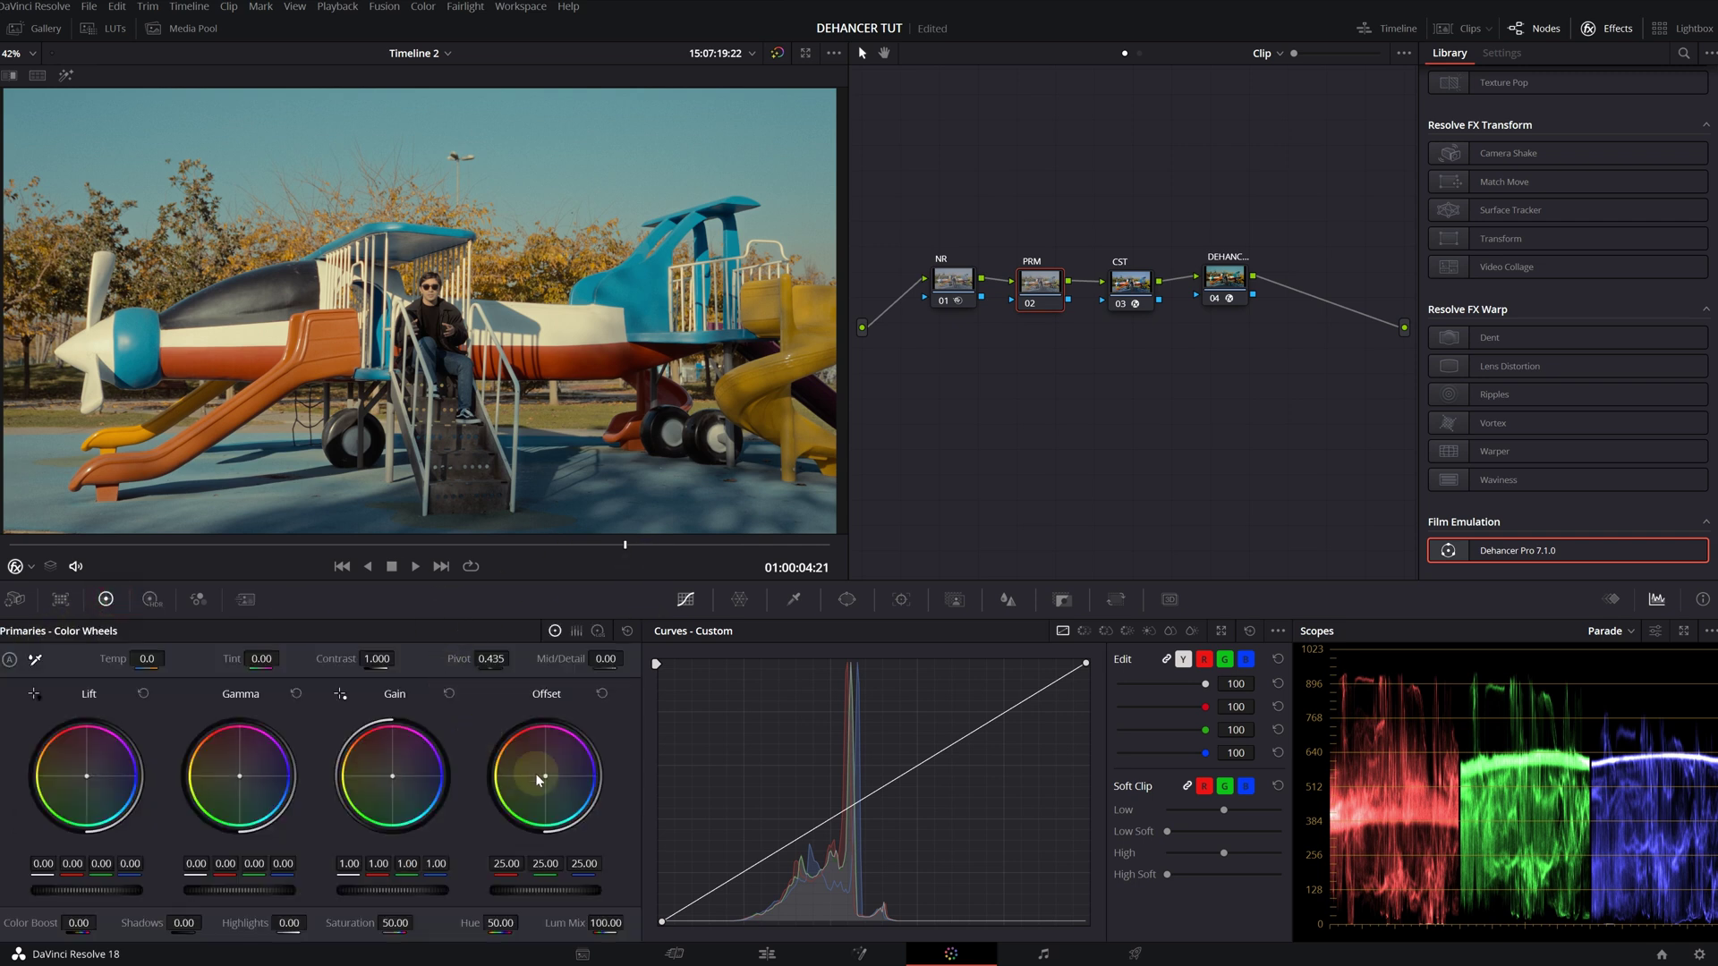
pyautogui.moveTo(545, 774)
pyautogui.mouseDown()
pyautogui.moveTo(564, 771)
pyautogui.moveTo(548, 778)
pyautogui.mouseUp()
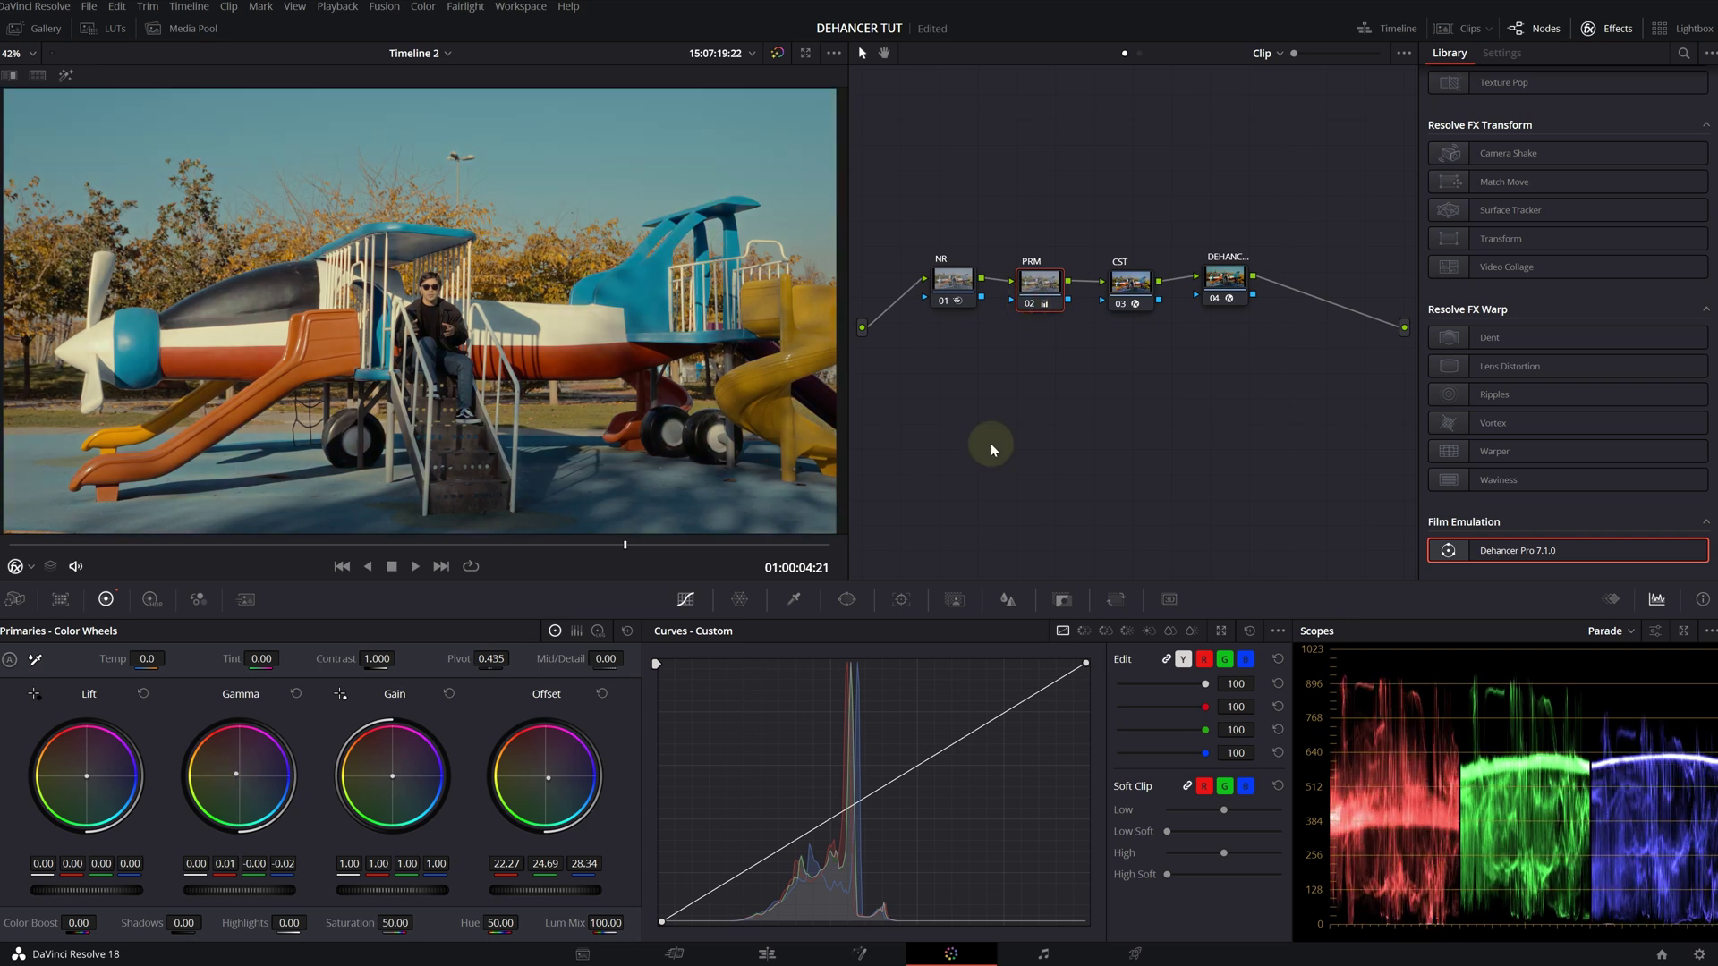
pyautogui.click(1225, 279)
# Step: Return Dehancer's Color Head to zero and set Expand White Point to 93.0
pyautogui.moveTo(1582, 271); pyautogui.dragTo(1641, 326)
pyautogui.click(1469, 351)
pyautogui.scroll(-1, 1521, 358)
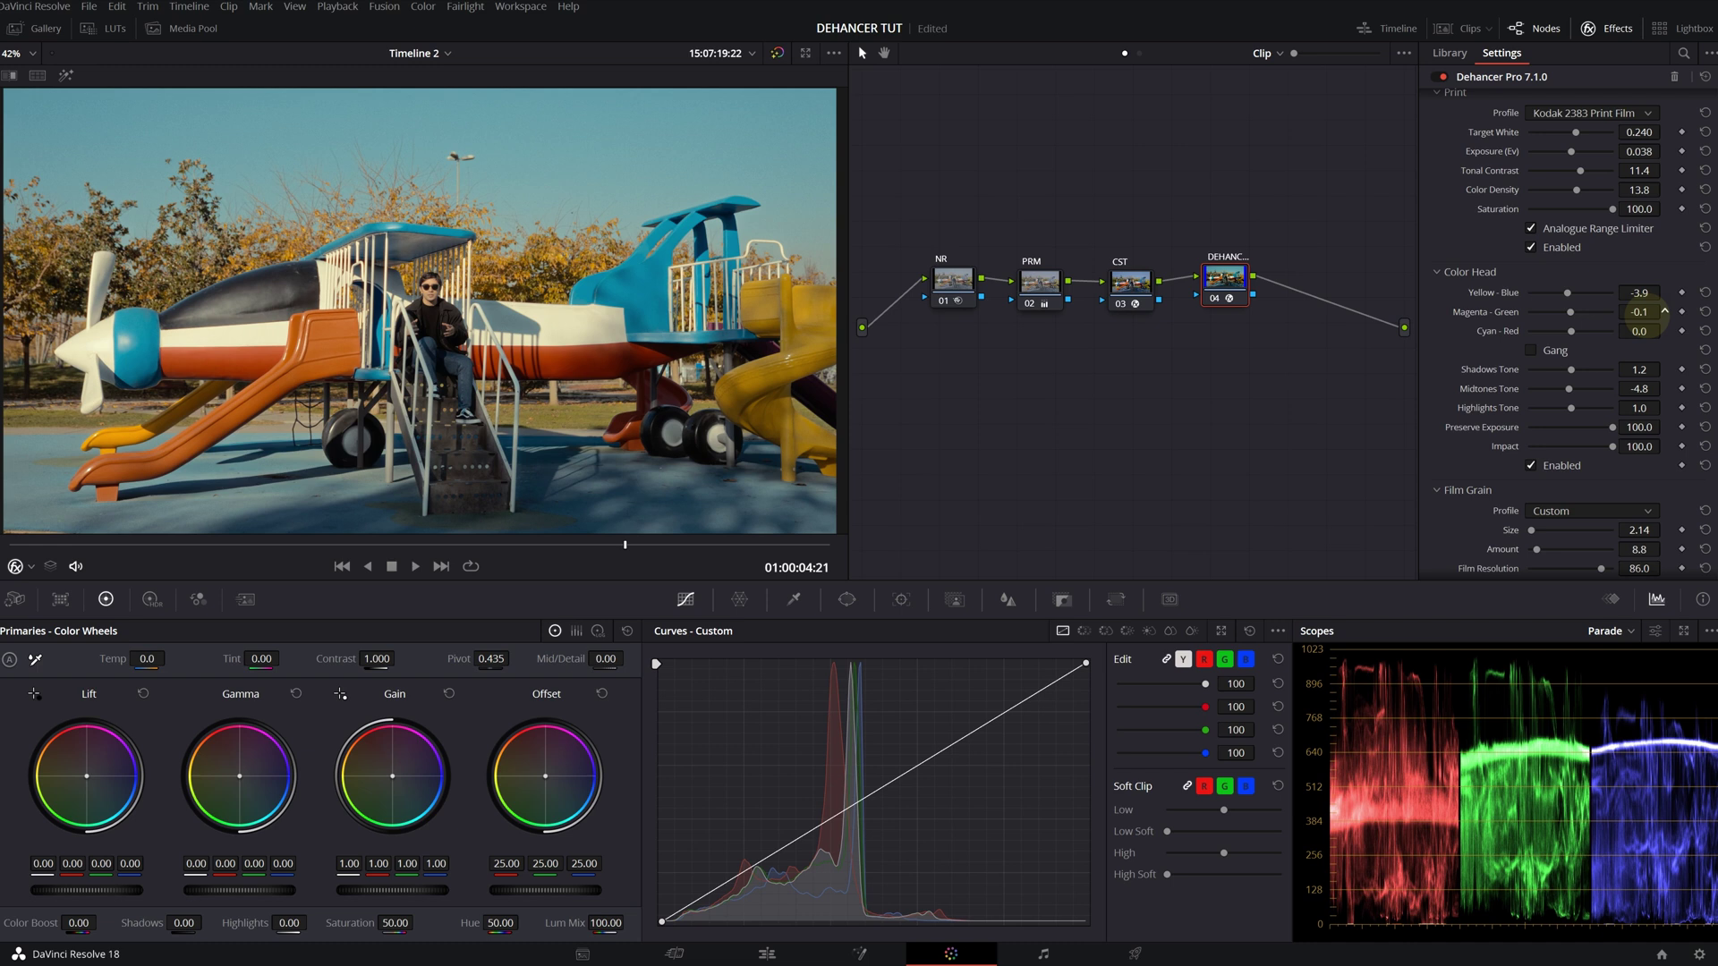
pyautogui.scroll(1, 1624, 305)
pyautogui.scroll(4, 1620, 297)
pyautogui.moveTo(1640, 391); pyautogui.dragTo(1629, 391)
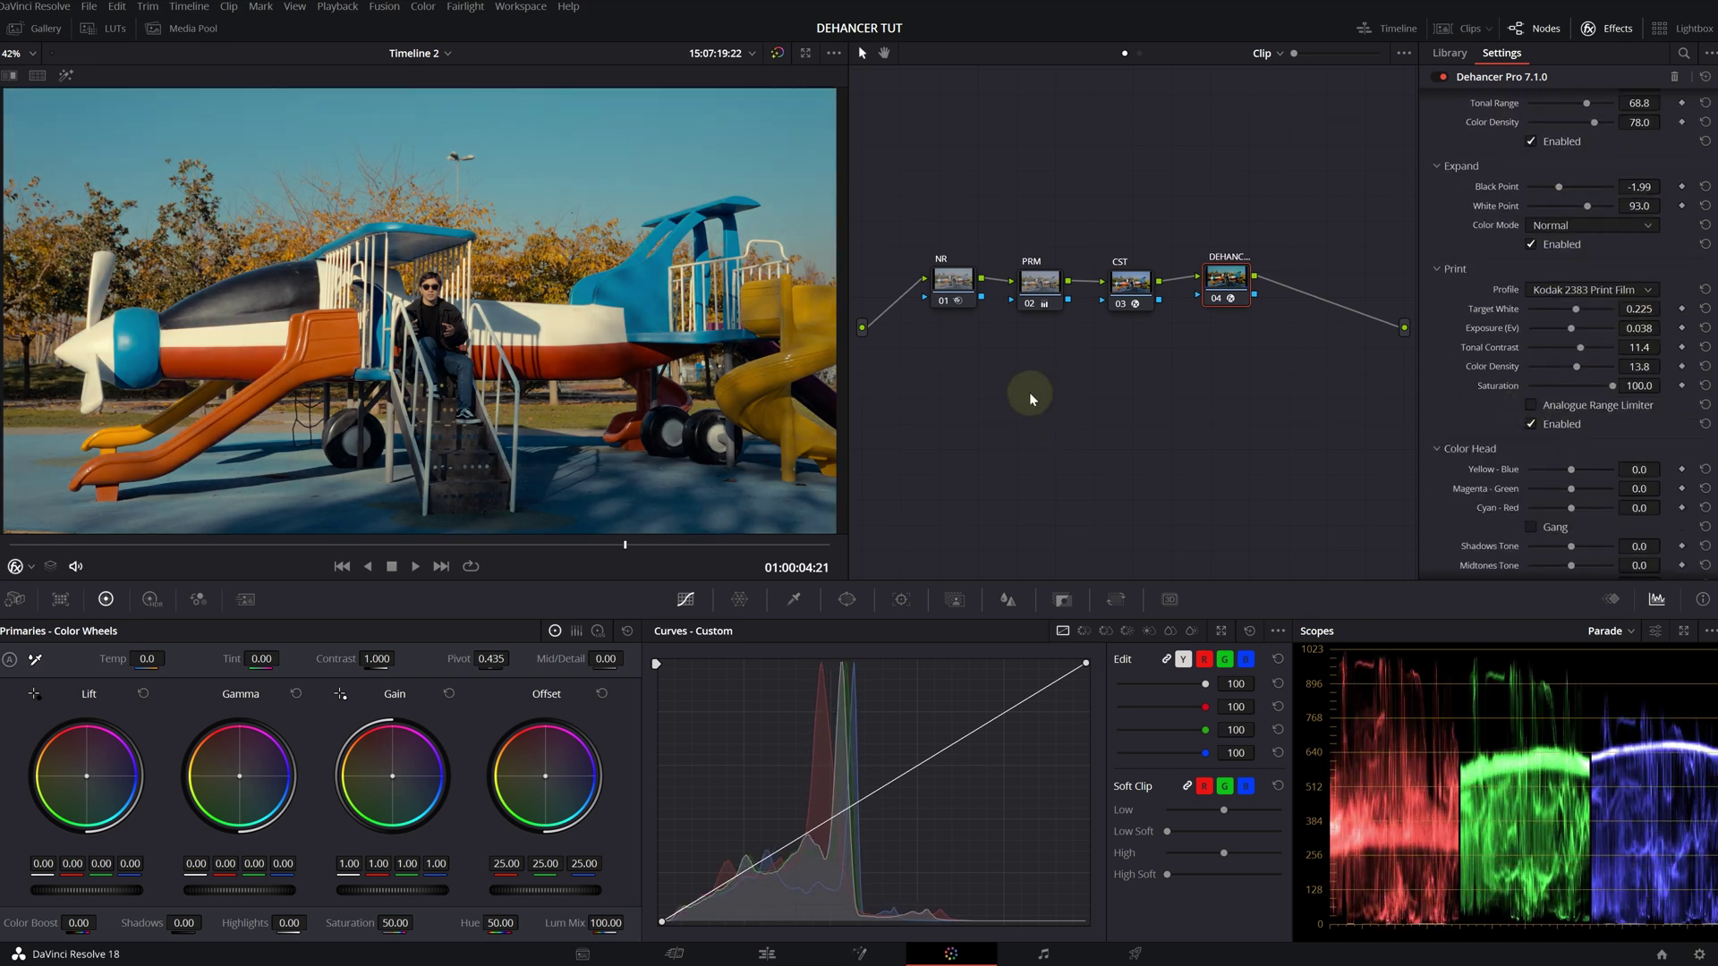